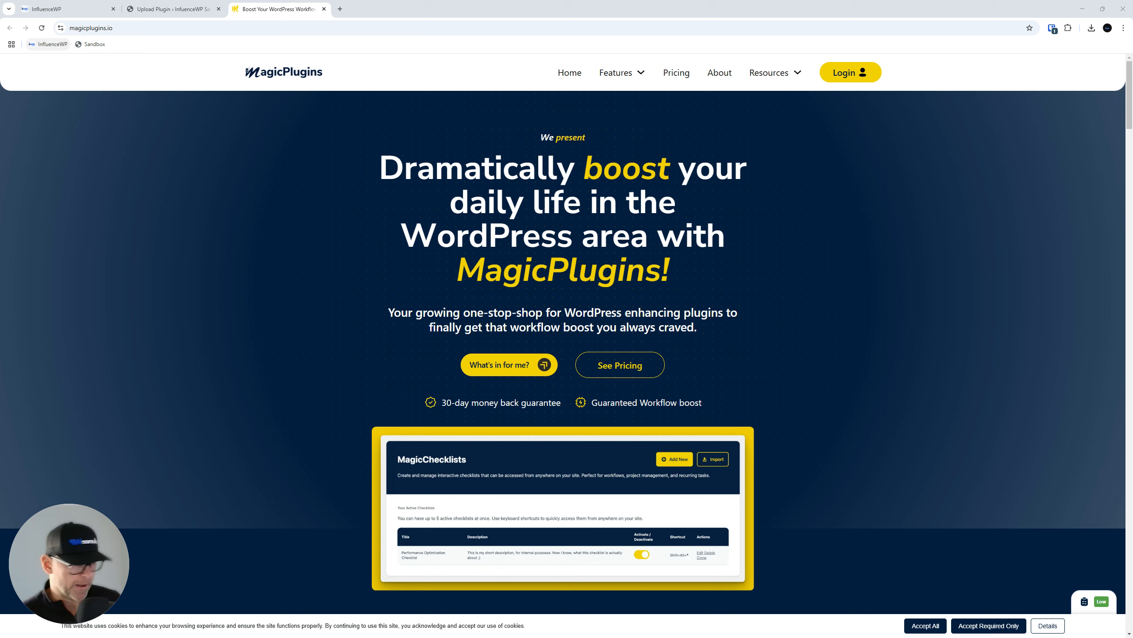
Step: Activate the newly uploaded MagicChecklists plugin and open its checklists overview
click(189, 3)
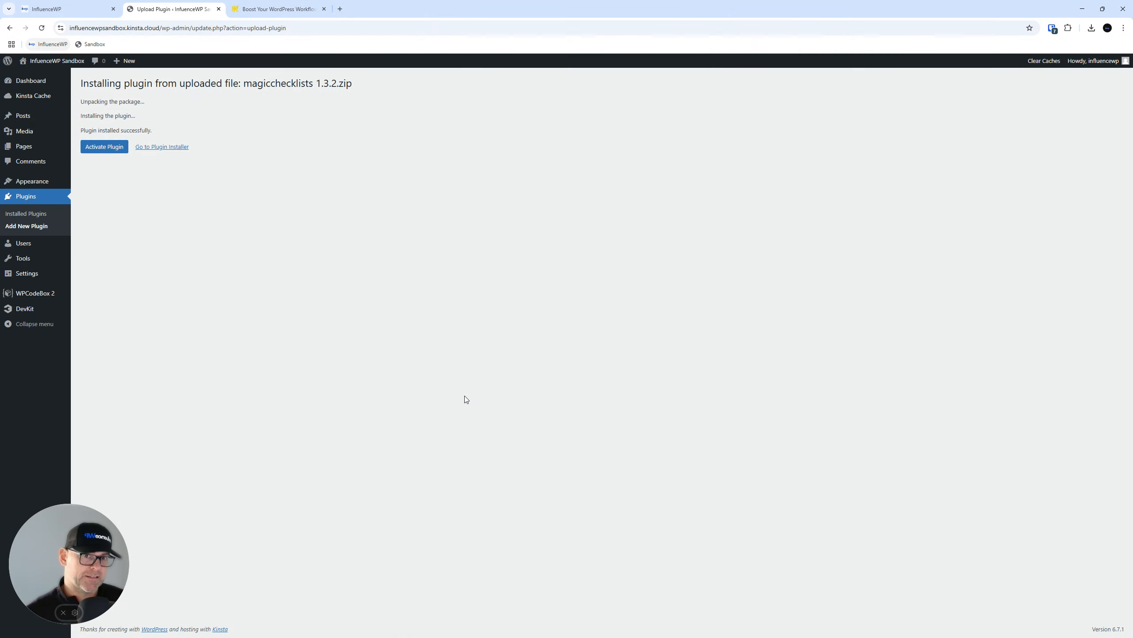
click(104, 147)
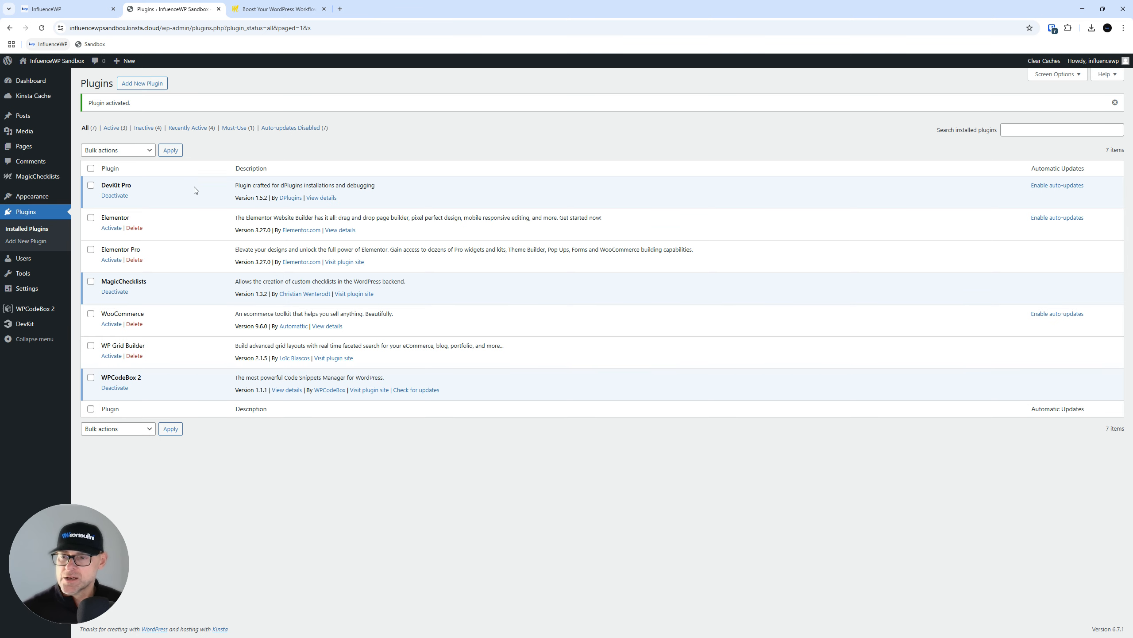
mouse_move(24, 179)
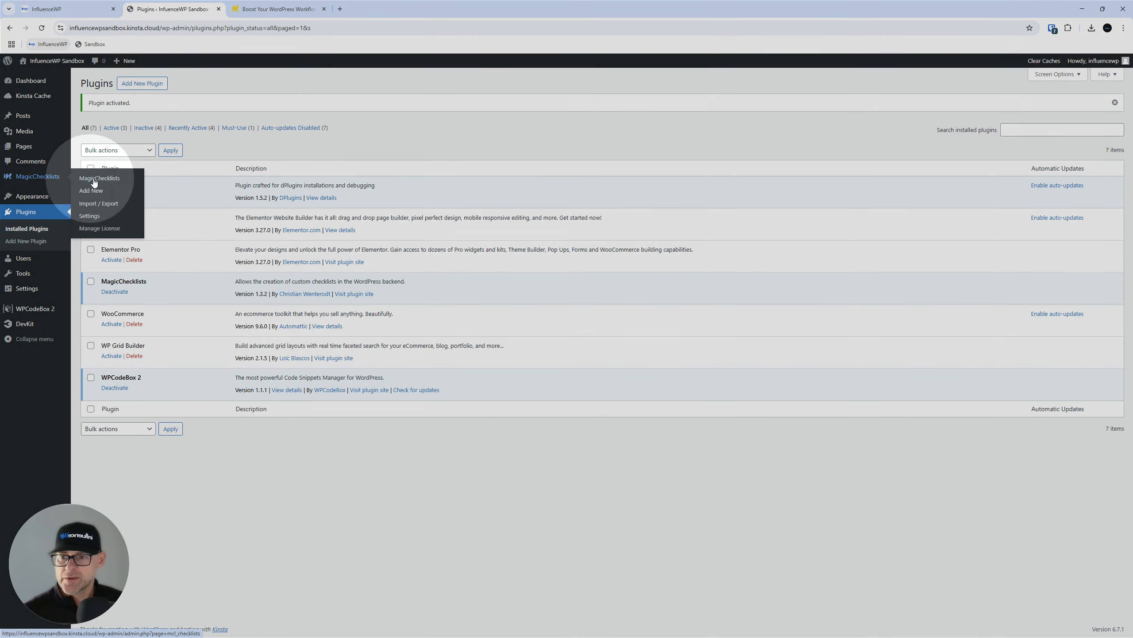
click(48, 178)
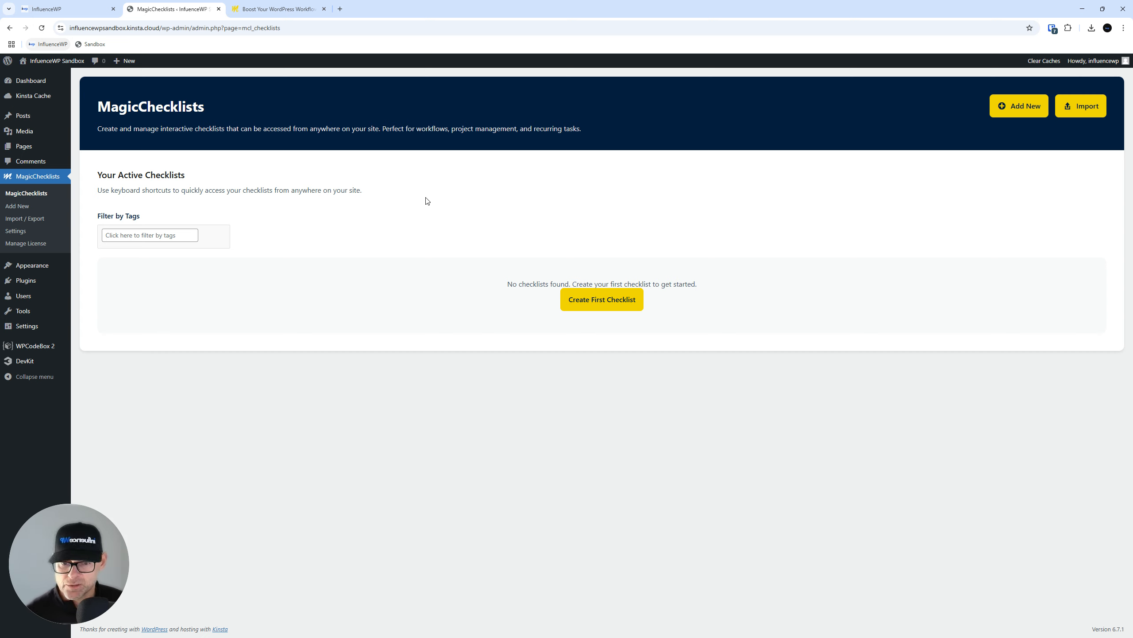
Step: Check the MagicChecklists license page and enable Data Cleanup in the plugin's general settings
click(35, 244)
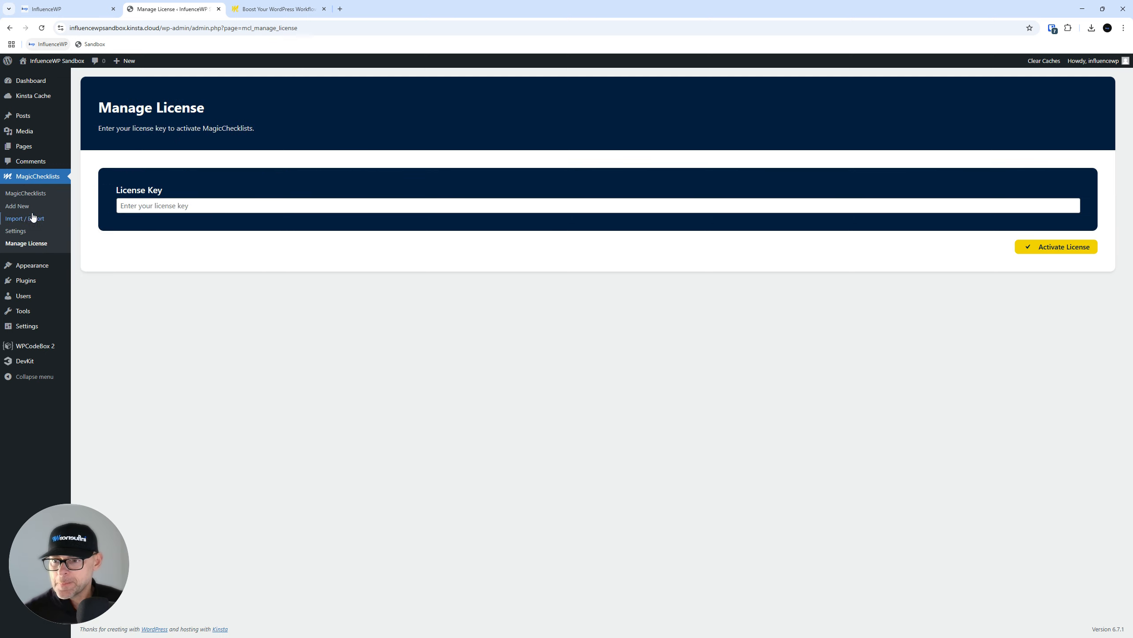
click(22, 235)
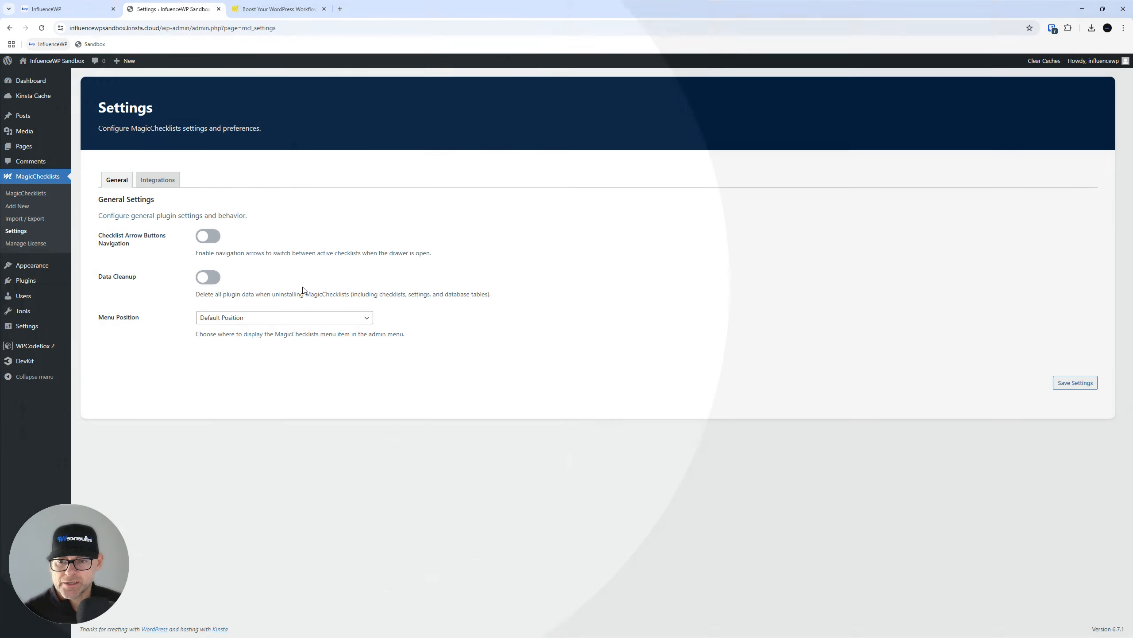
click(210, 277)
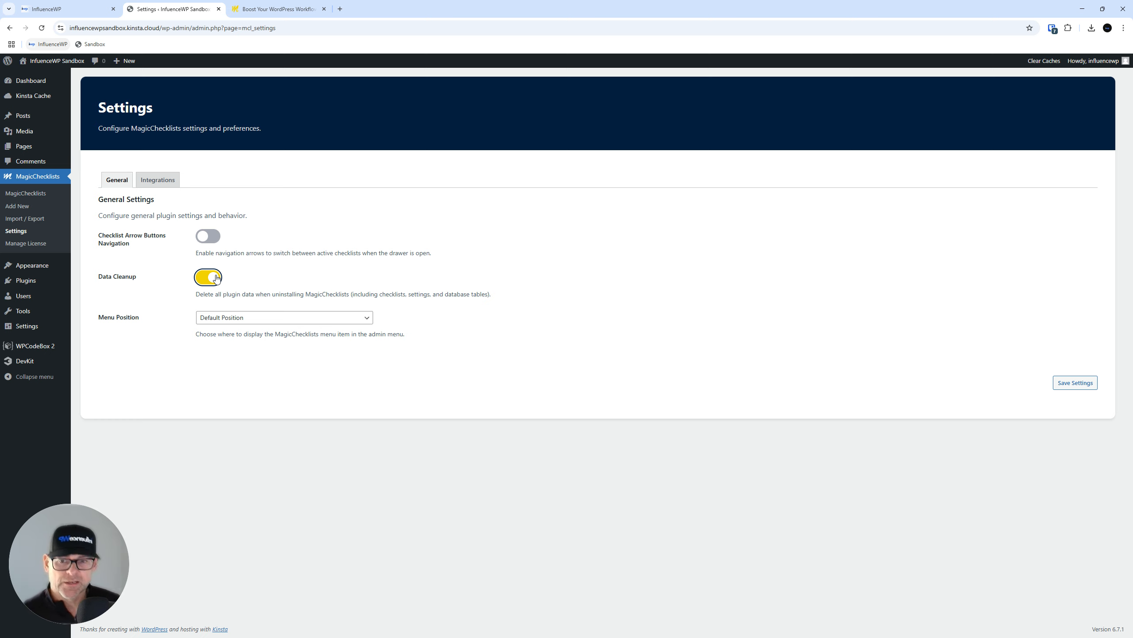
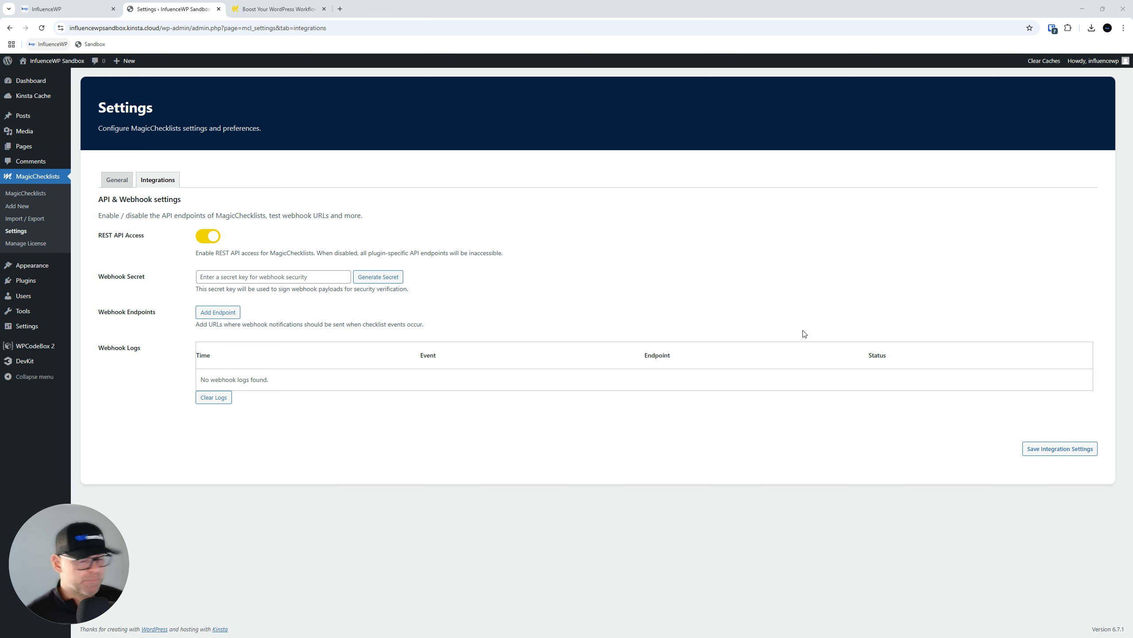
Step: Start a new checklist titled "IWP Partner Outreach" with the placeholder description "kljdskfjdkfjskfjdskjjdskgjdkgfjdsfggdsggdf"
click(17, 206)
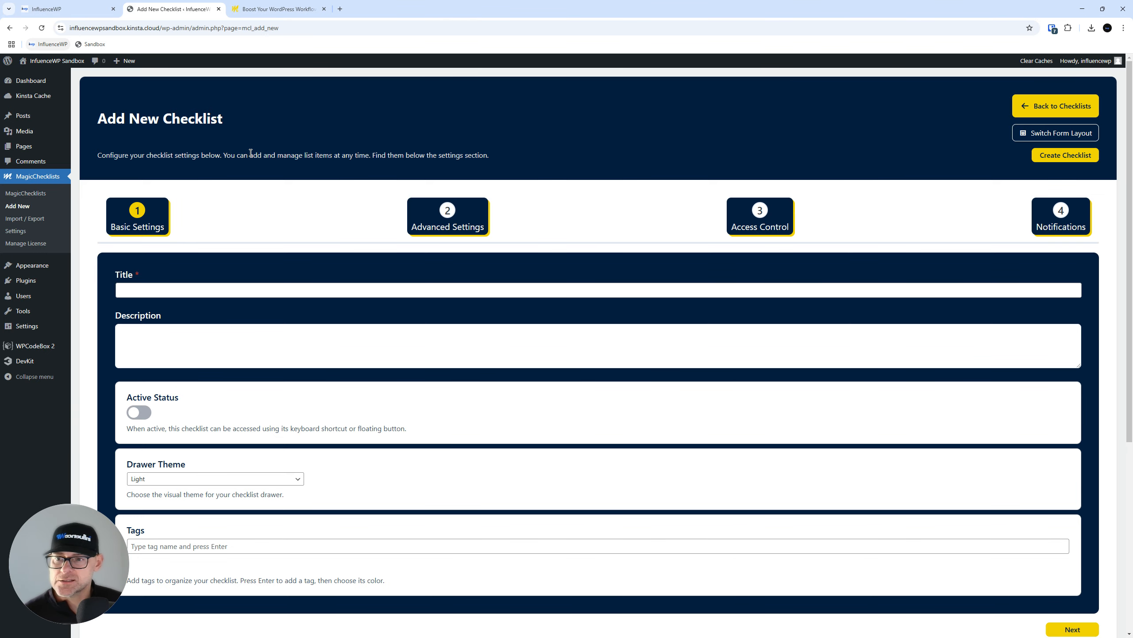
key(ctrl)
key(ctrl)
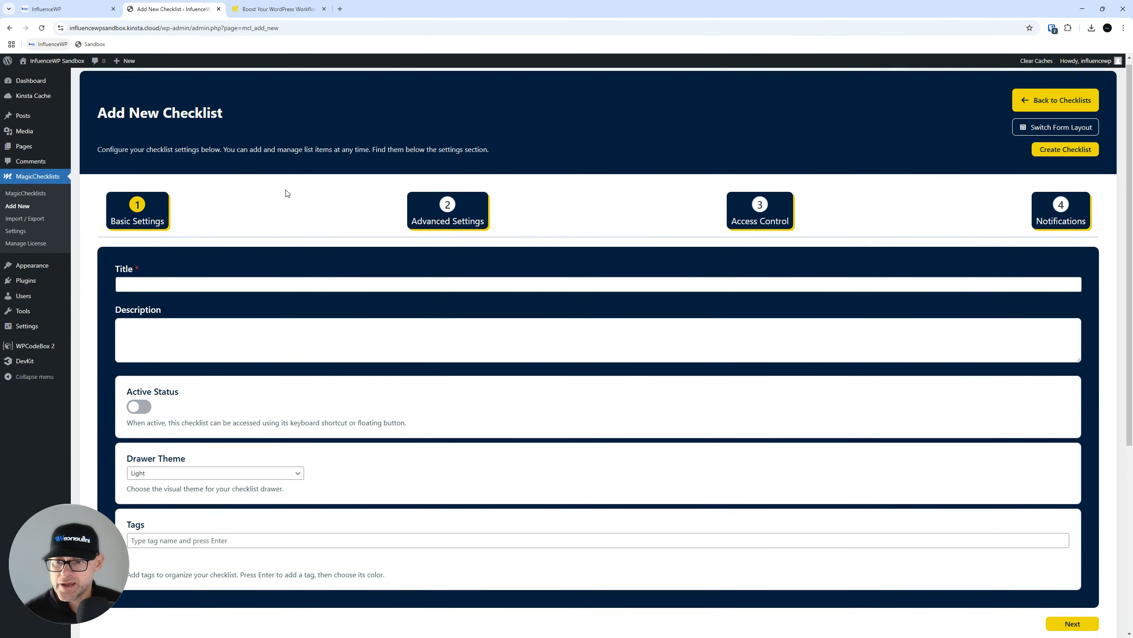
scroll(202, 223, down, 1)
click(206, 241)
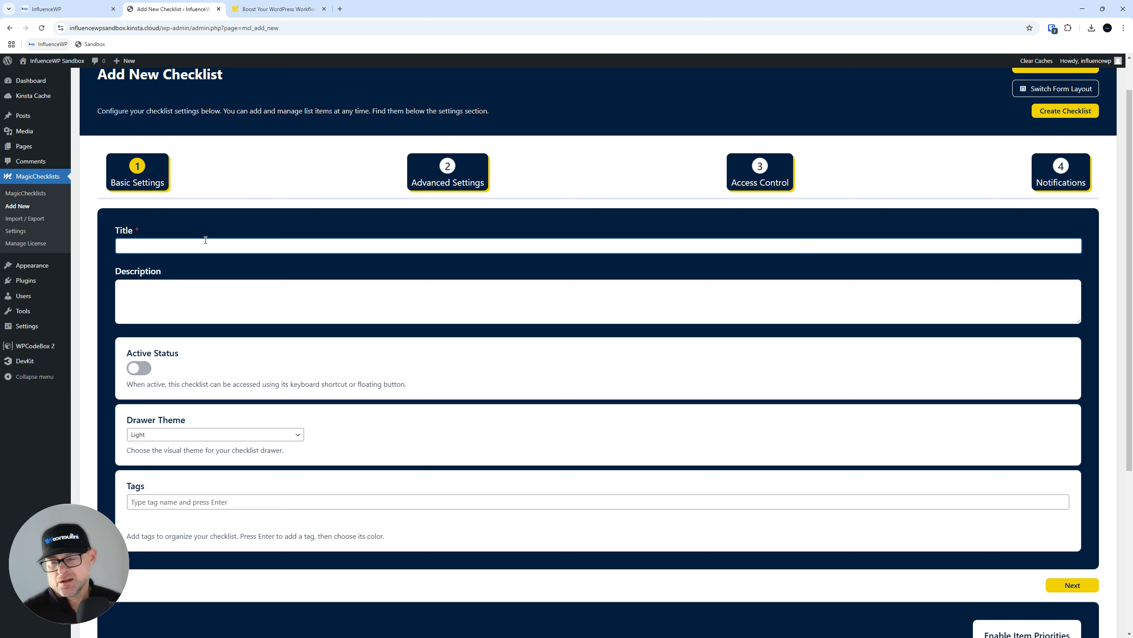
text(IWP Partner)
text( Our)
text(reach)
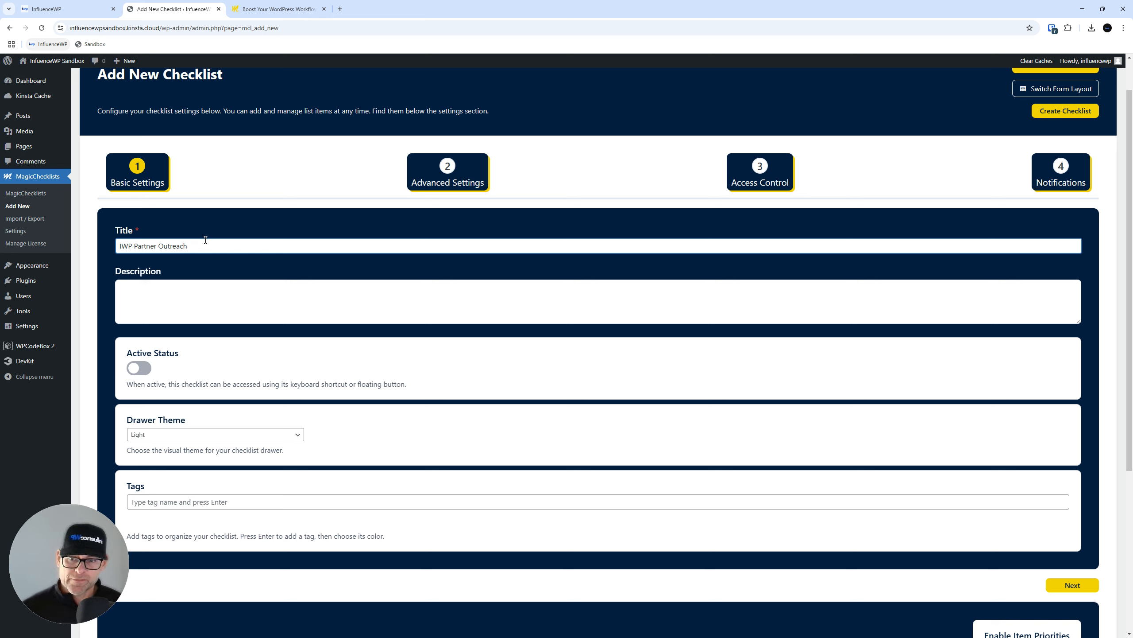
click(239, 298)
text(kljdskfjdkfjskfjdskjjdskgjdkgfjdsfggdsggdf)
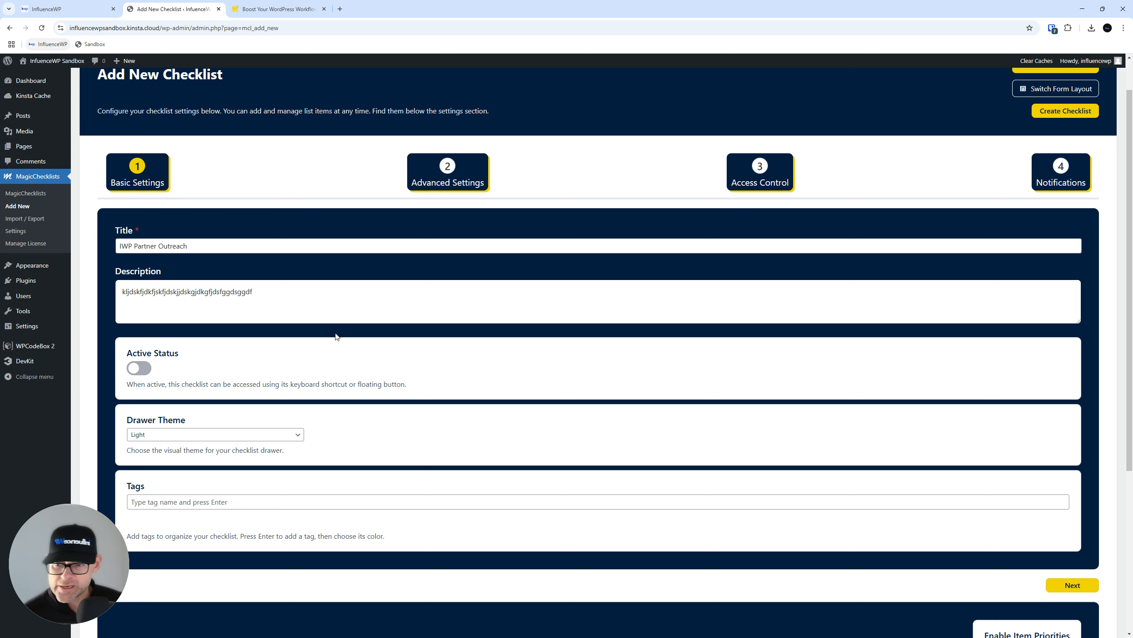
Step: Toggle the new checklist's Active Status on and back off
scroll(167, 363, down, 2)
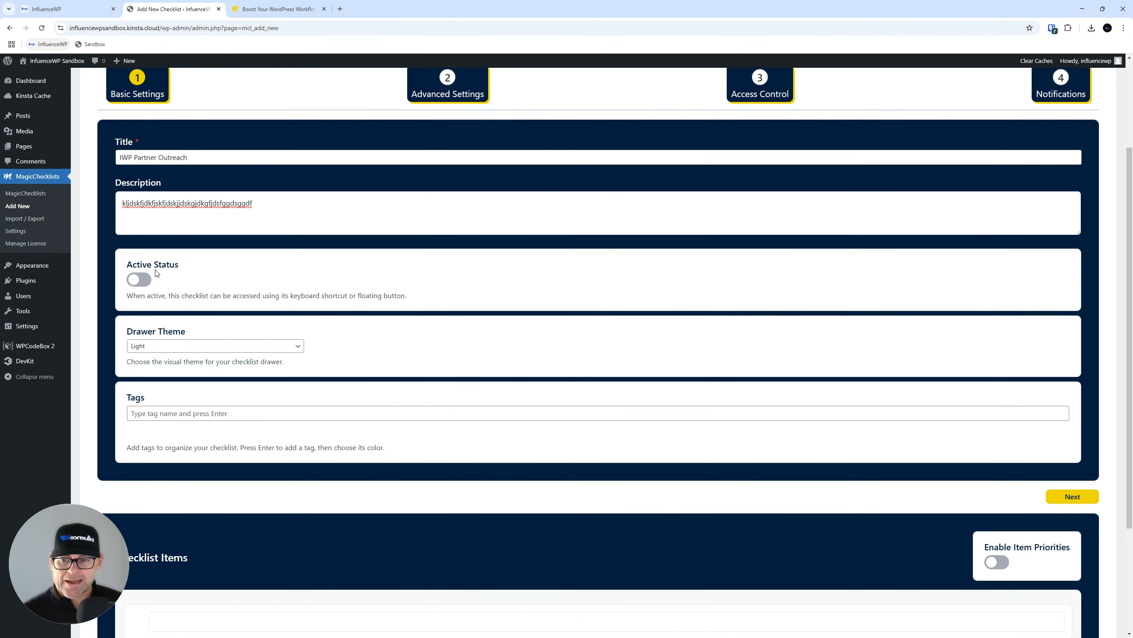
click(143, 281)
click(145, 282)
click(145, 281)
click(144, 281)
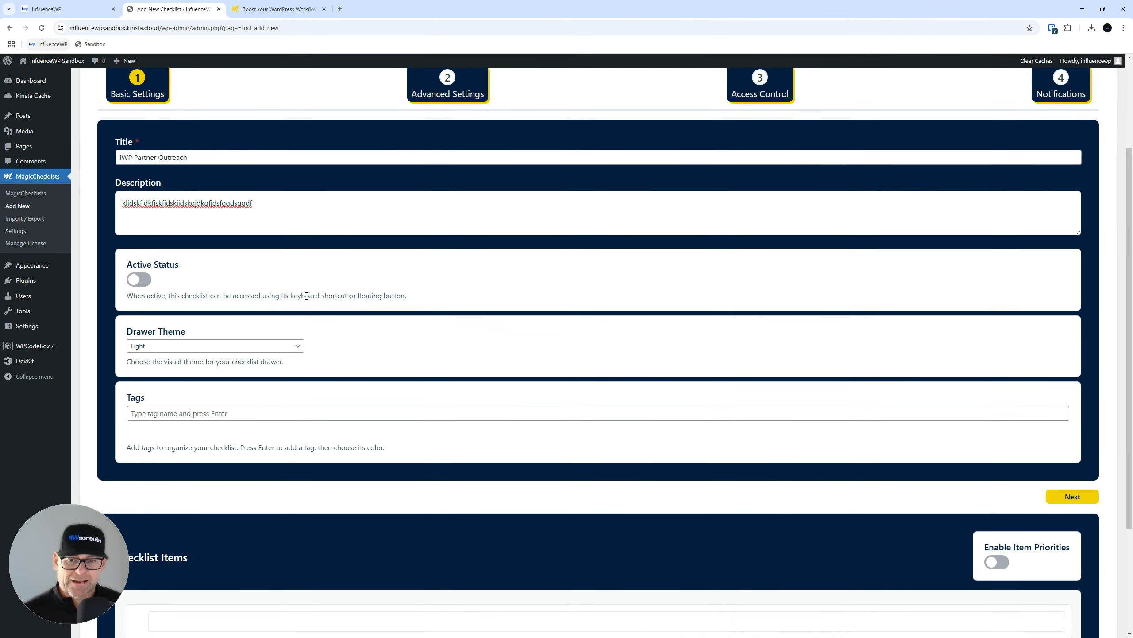
Step: Look through the drawer's custom theme options and set the Drawer Theme to Dark
click(159, 348)
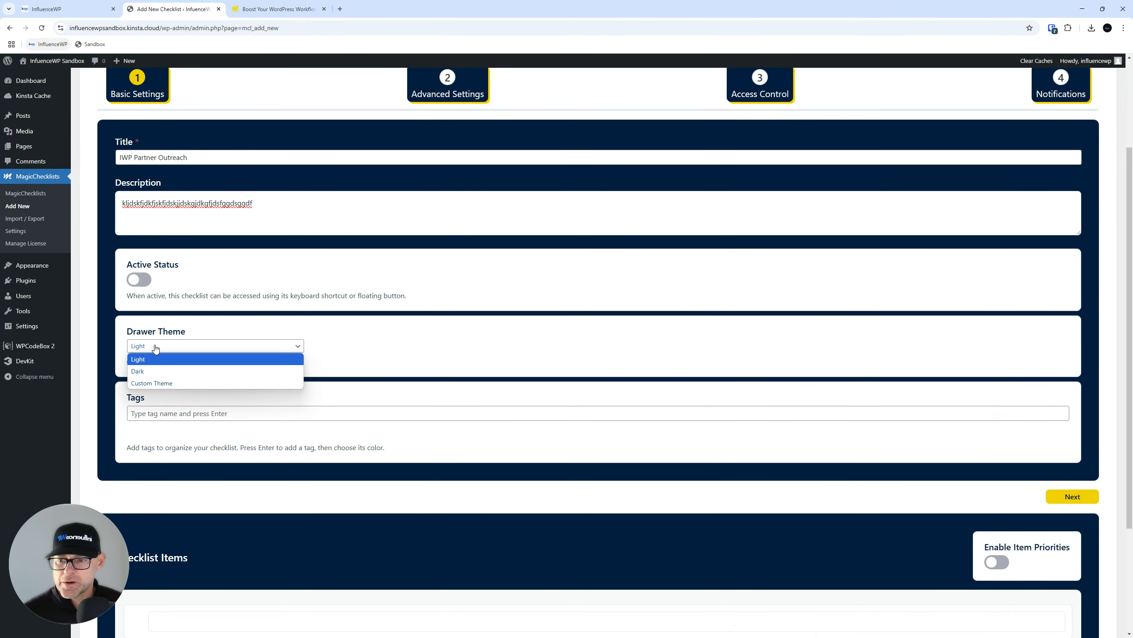
click(169, 371)
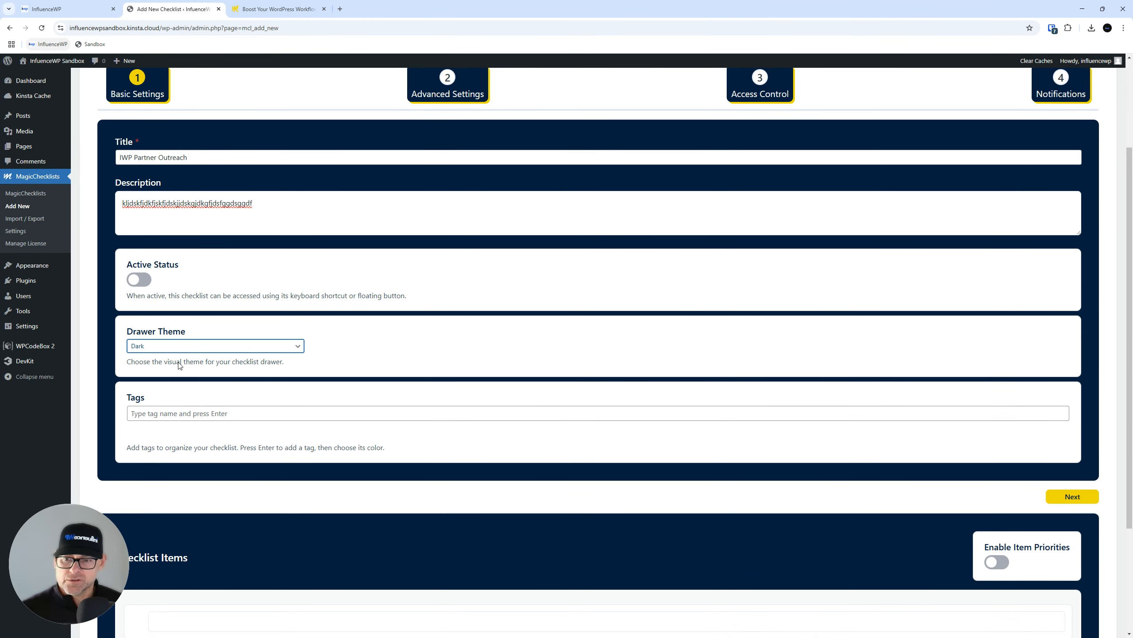
click(207, 347)
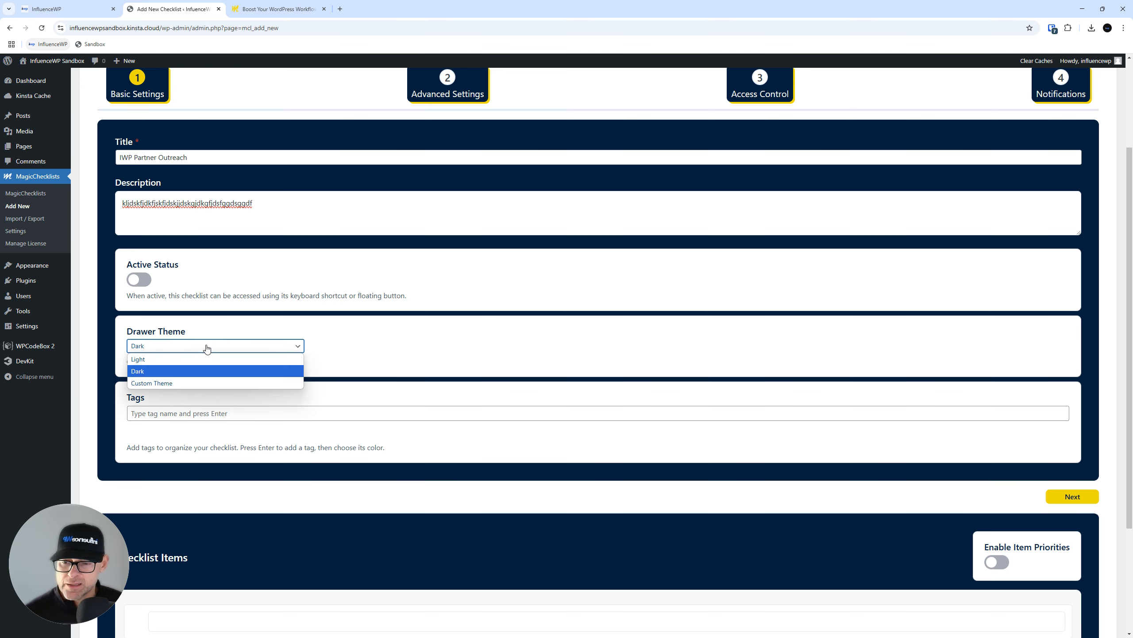
click(186, 383)
scroll(347, 378, down, 10)
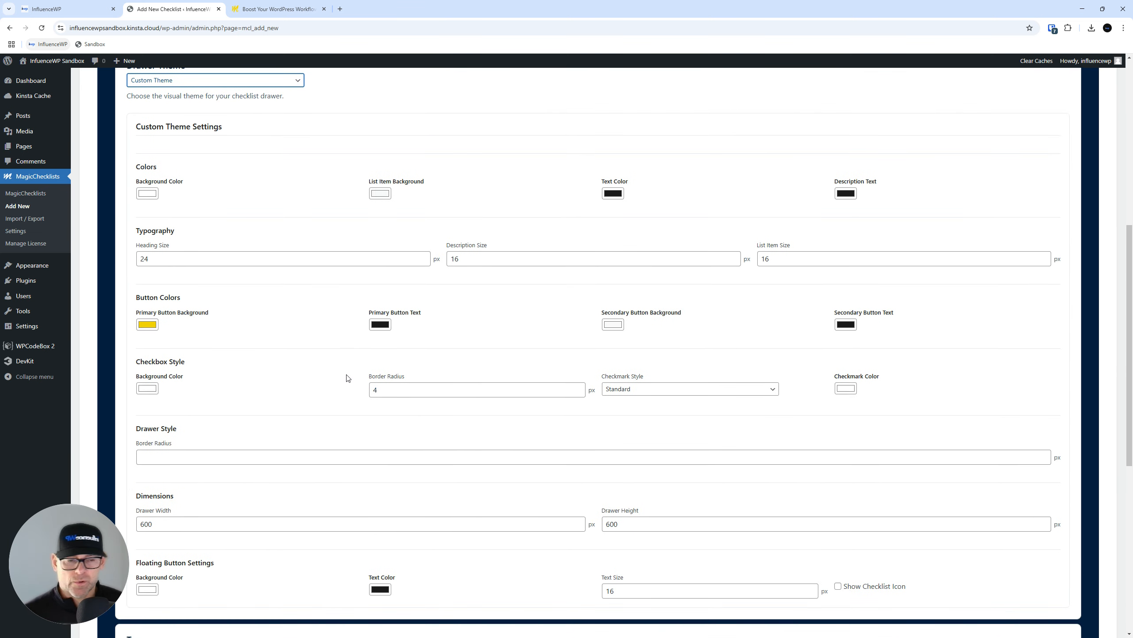
scroll(348, 378, up, 9)
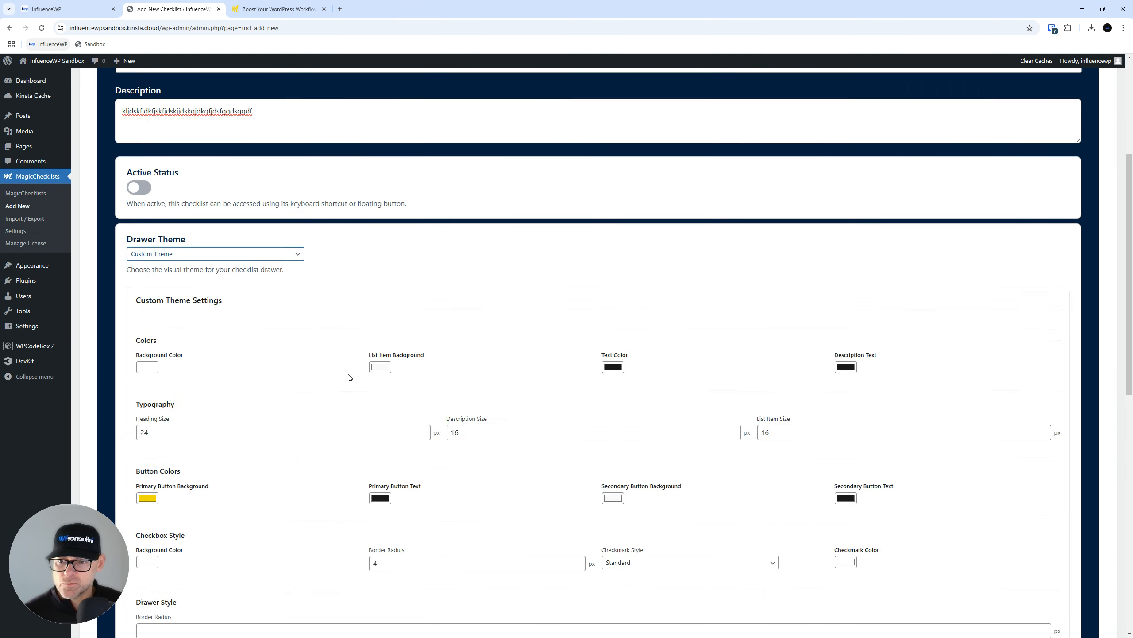
click(158, 302)
click(163, 326)
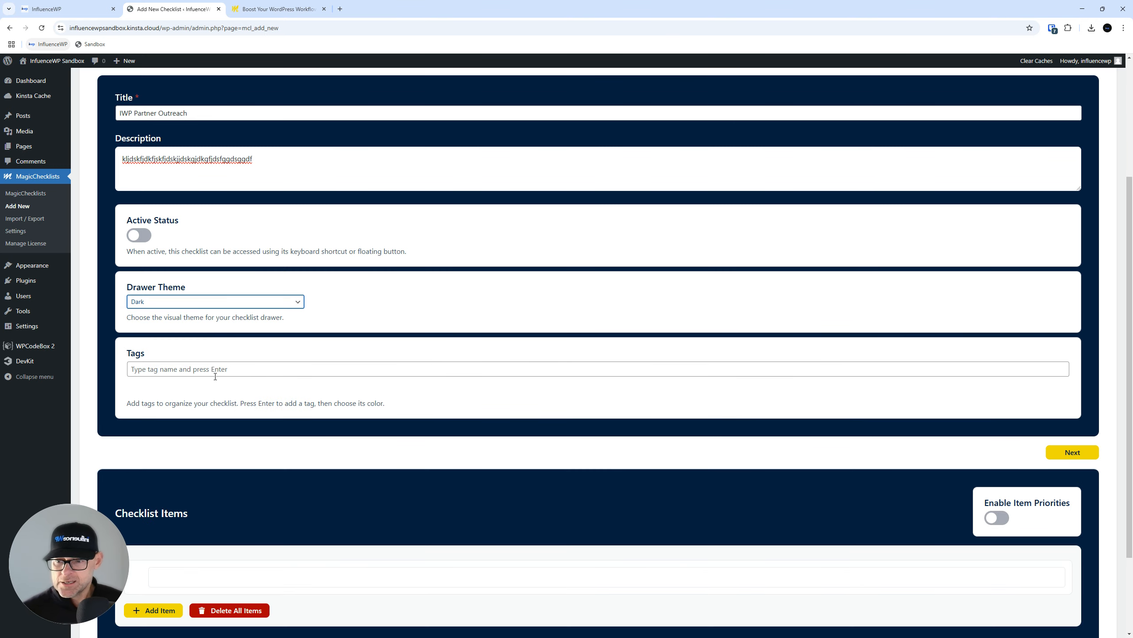
Step: Enter "Partners" as the tag name for the checklist
key(ctrl)
key(ctrl)
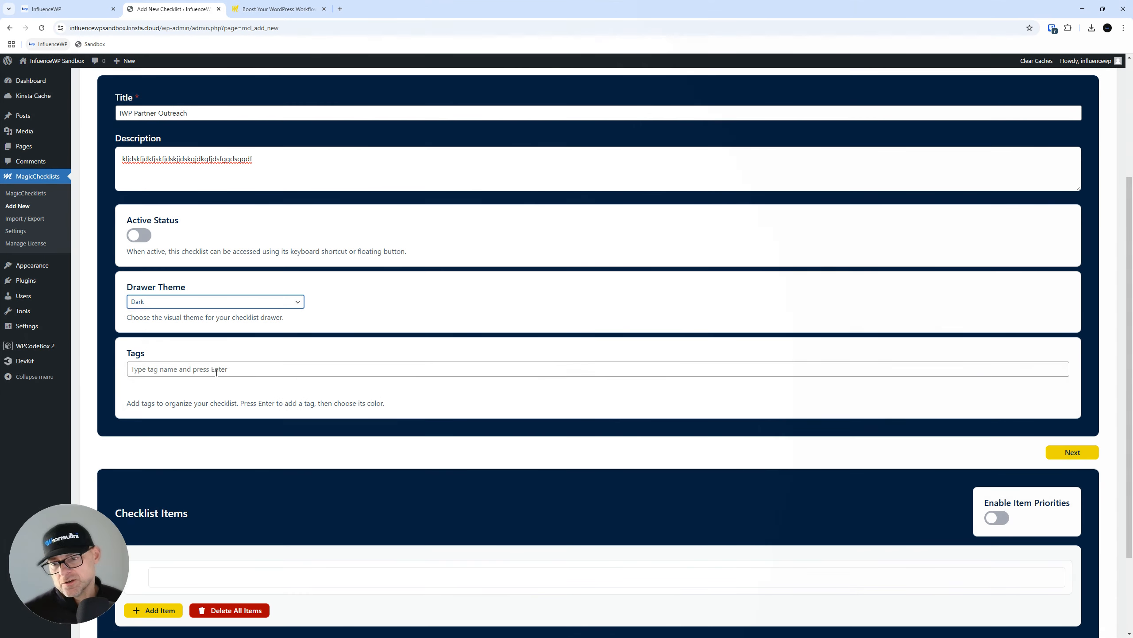
click(209, 375)
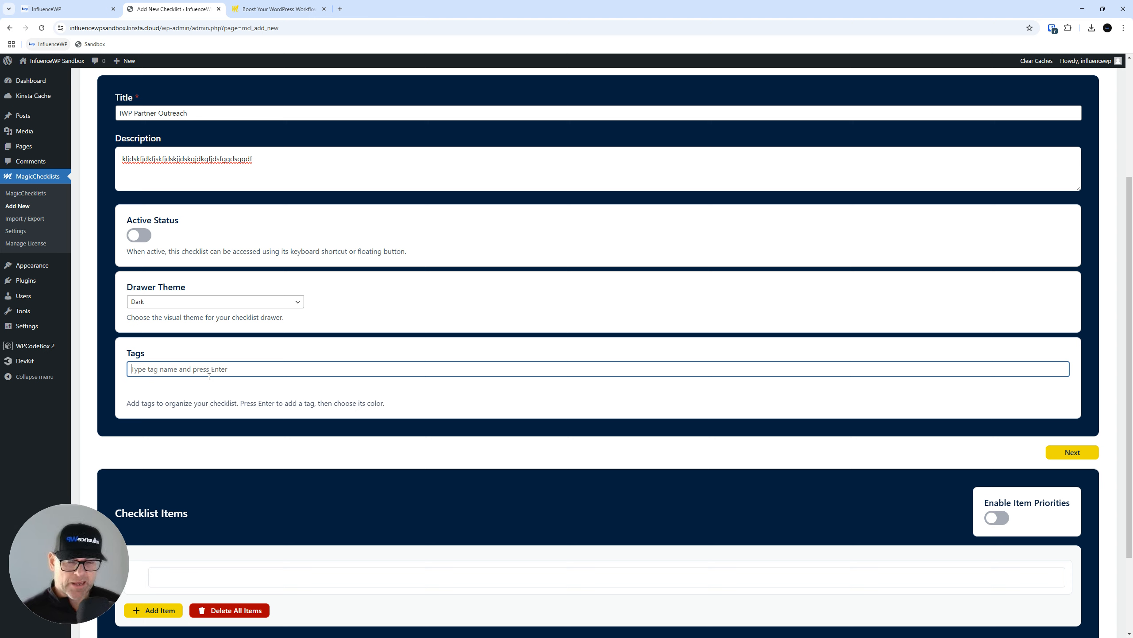
text(Partners)
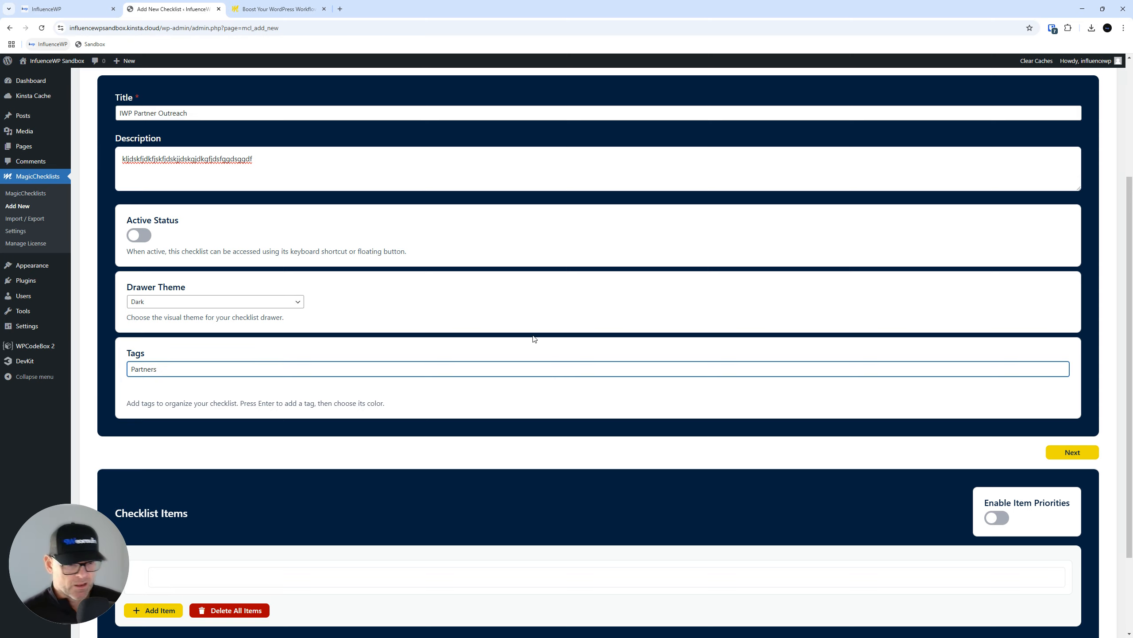
Step: View the new checklist's advanced settings and return to its basic settings
scroll(531, 334, down, 3)
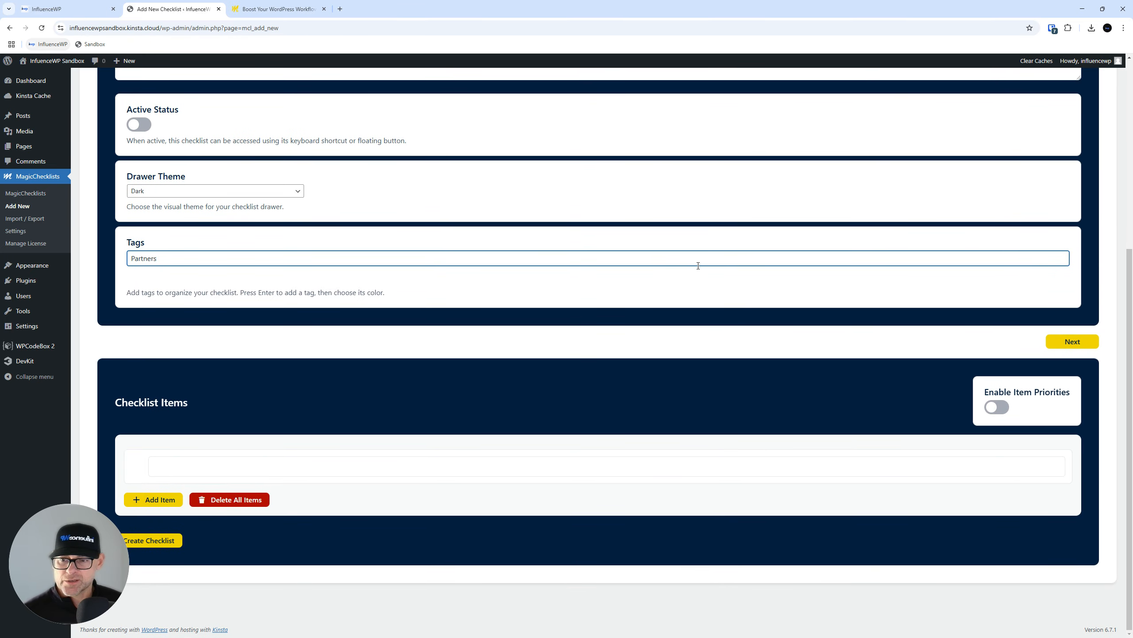
scroll(1078, 450, up, 3)
click(1073, 474)
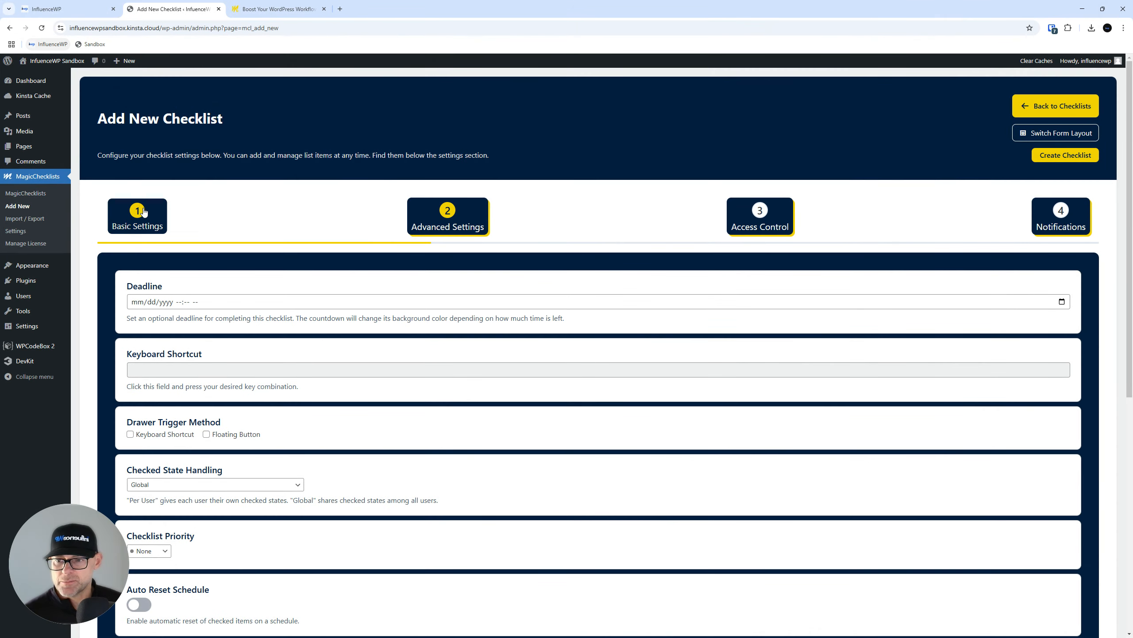
click(143, 212)
Step: Enable item priorities for the checklist items
scroll(299, 213, down, 7)
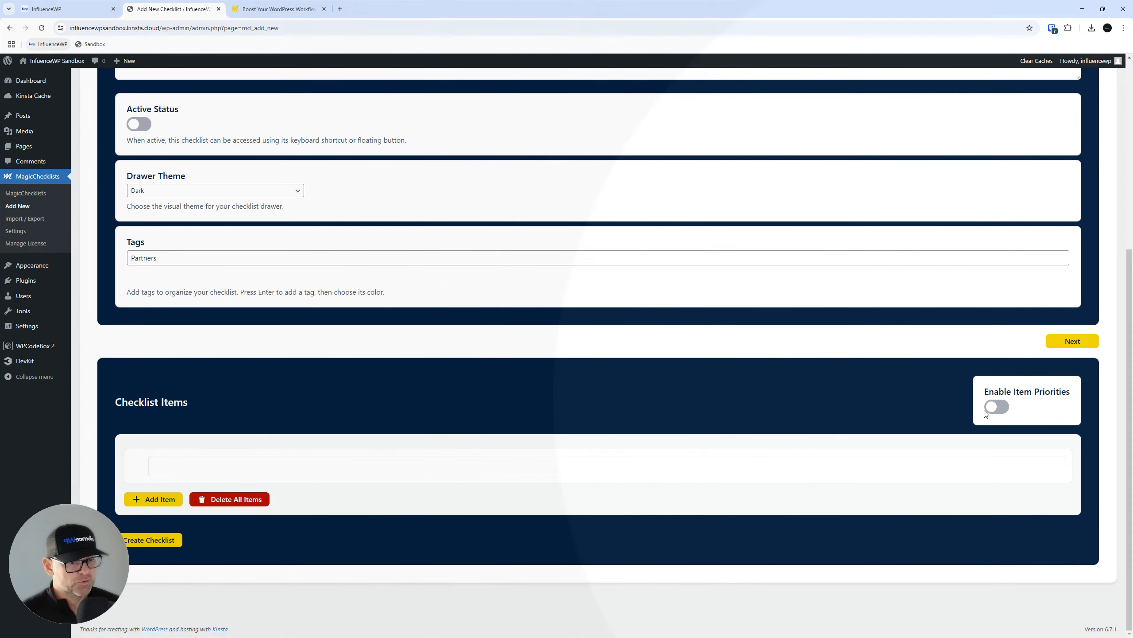
click(998, 408)
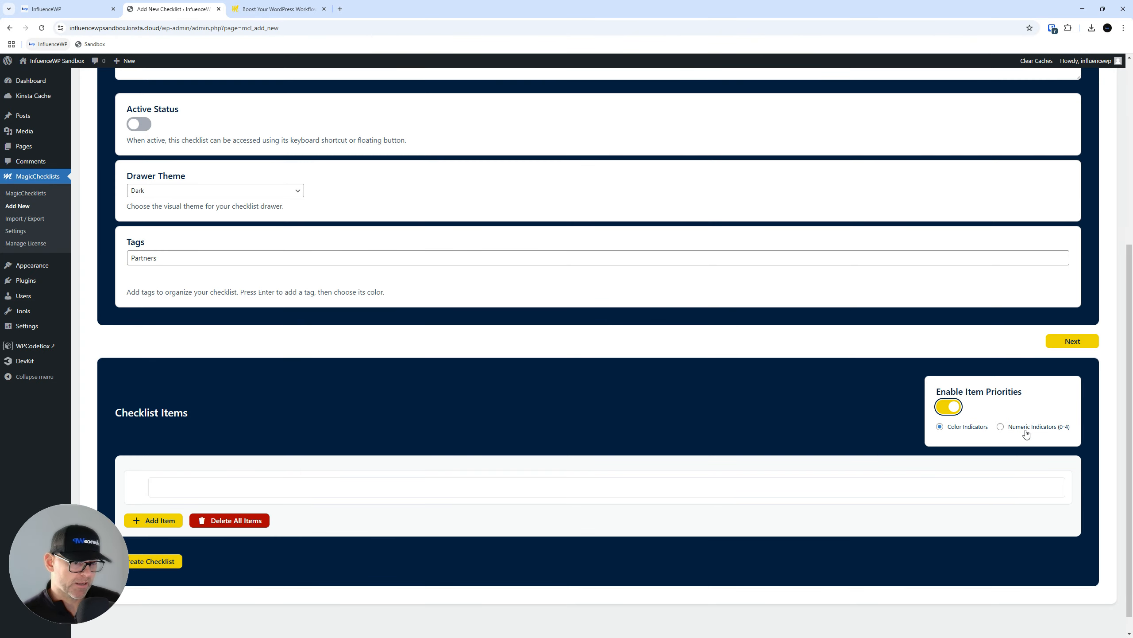
scroll(714, 431, down, 1)
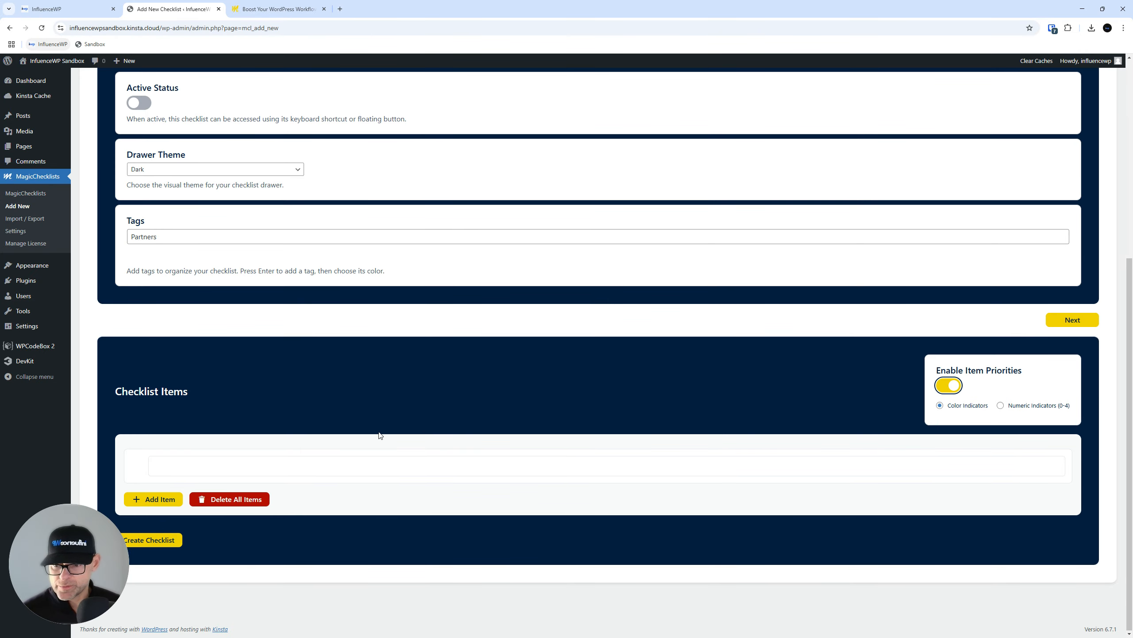
Step: Enter "Send Email" as the first checklist item and add a second, empty item
click(196, 464)
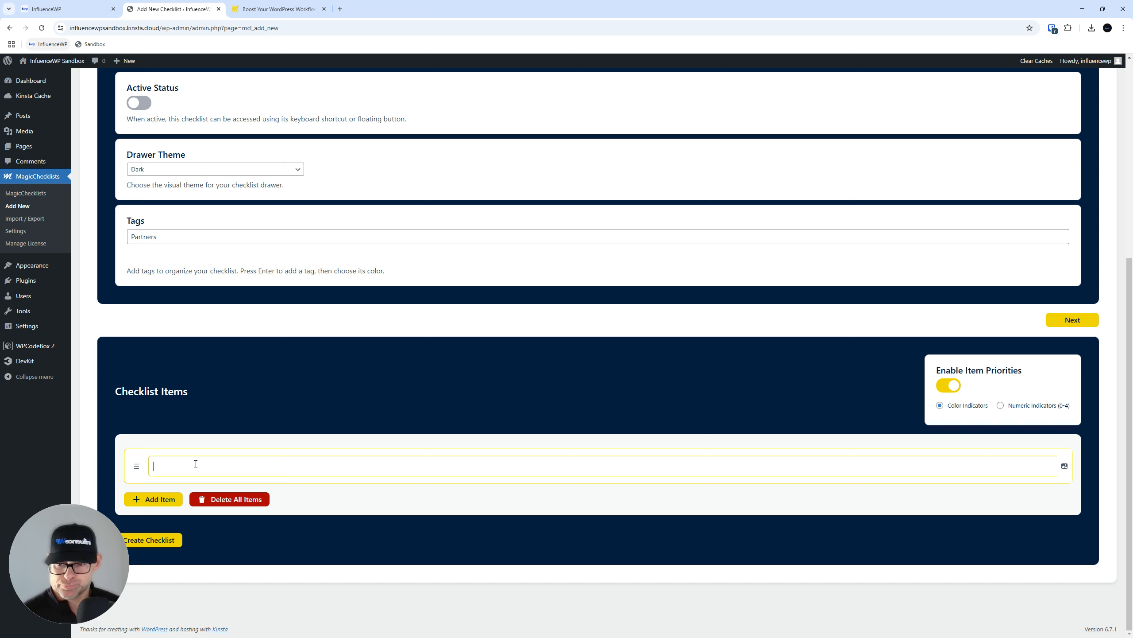
text(Send Email)
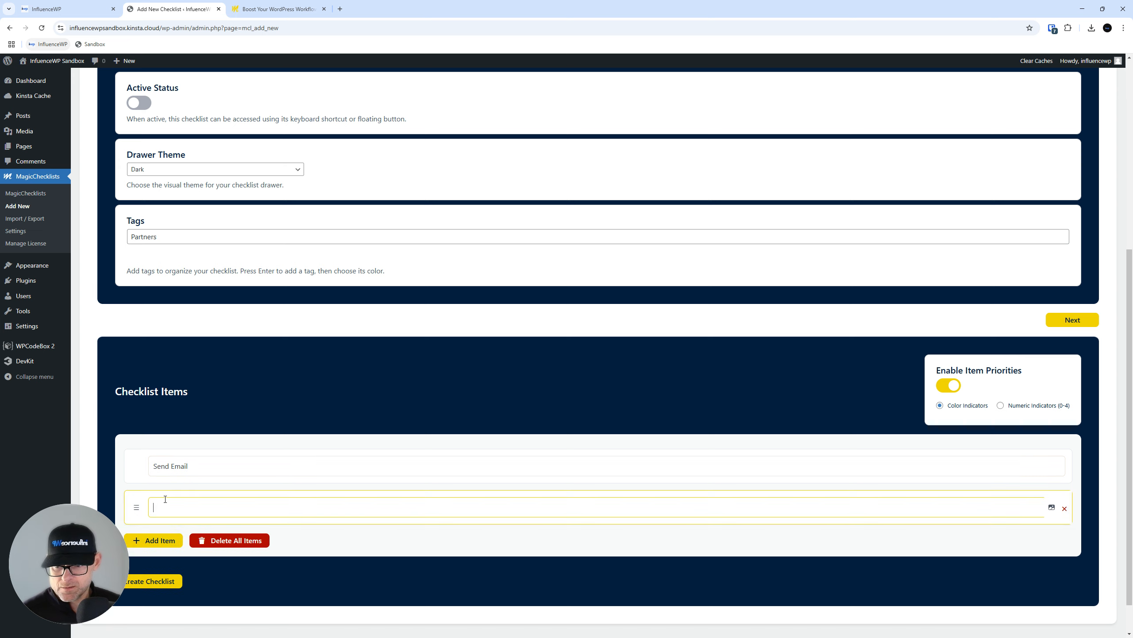
click(164, 499)
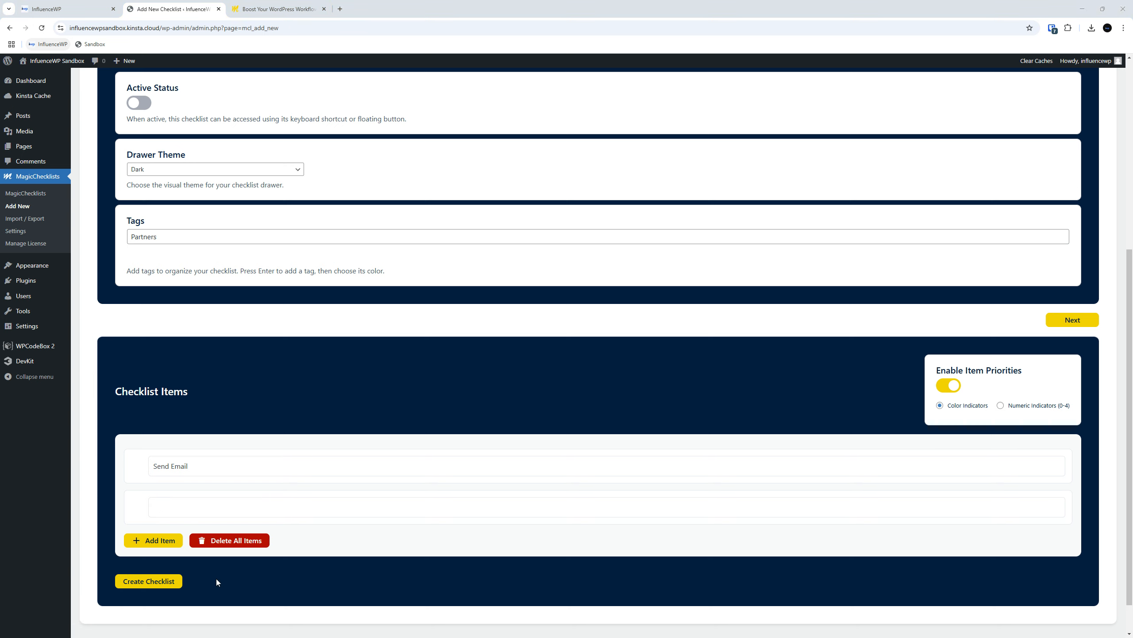
Step: View the image insertion options for the "Send Email" item and close them without adding an image
scroll(324, 425, down, 1)
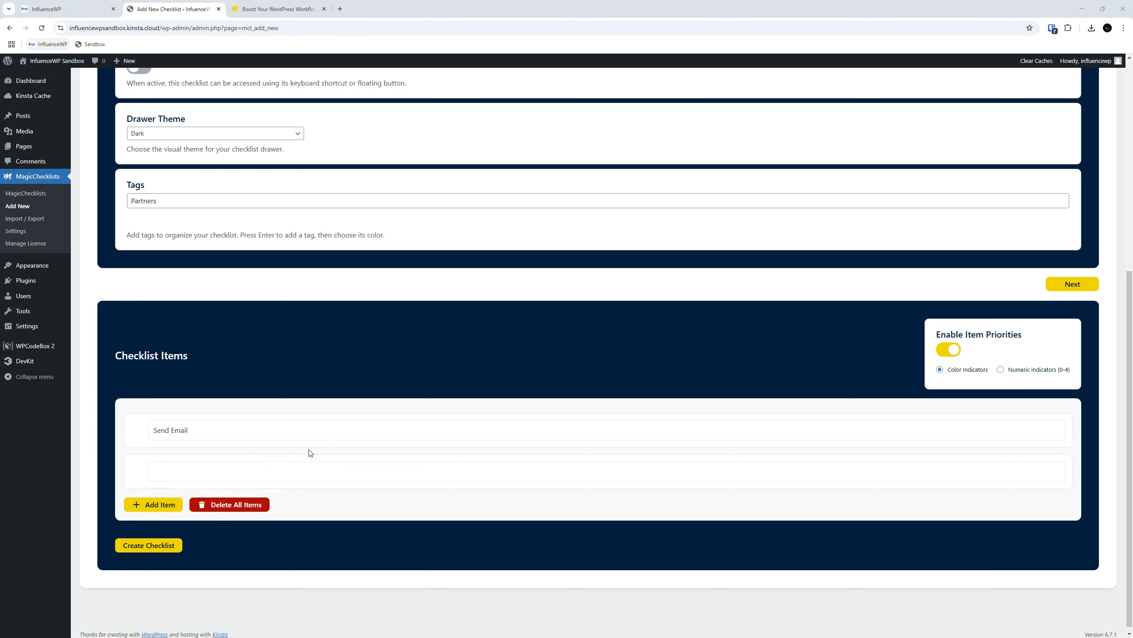
click(215, 431)
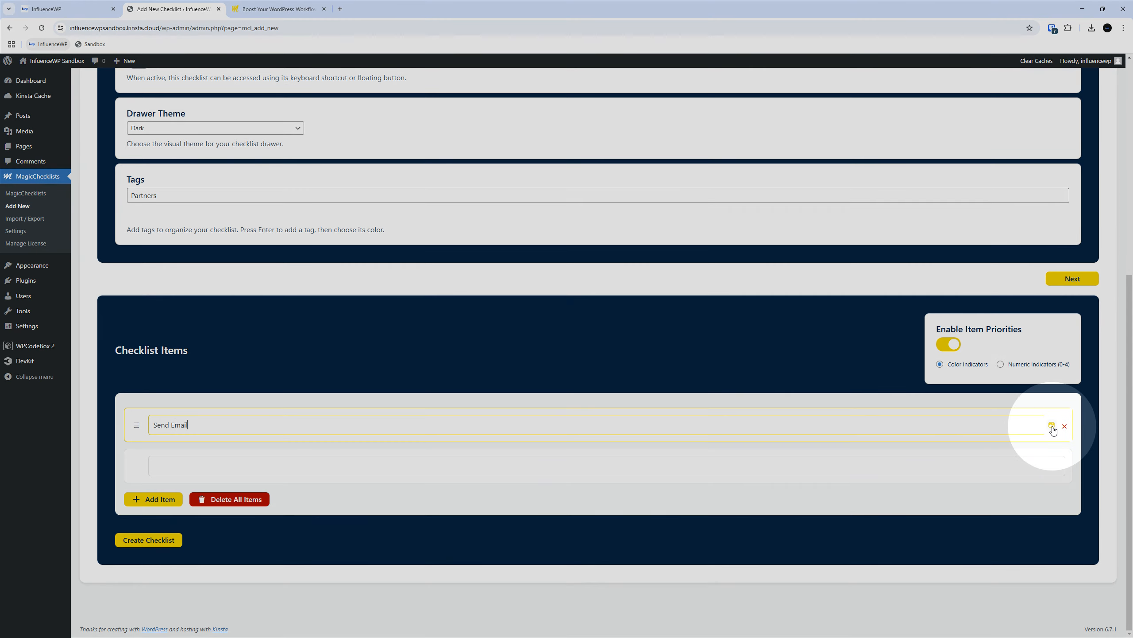
click(1052, 426)
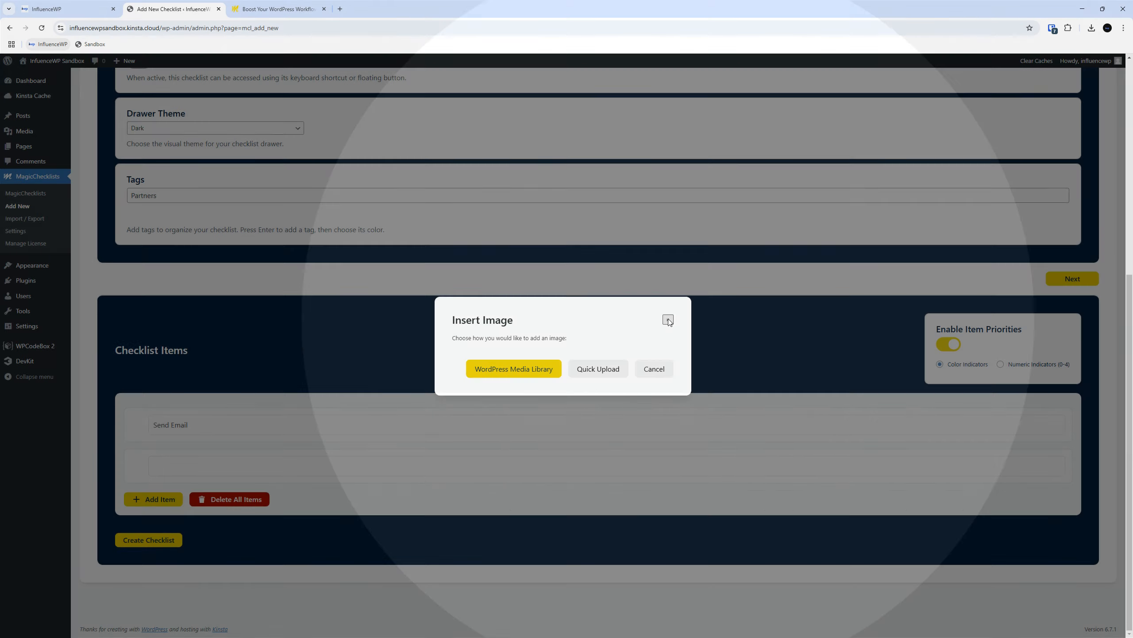
click(668, 320)
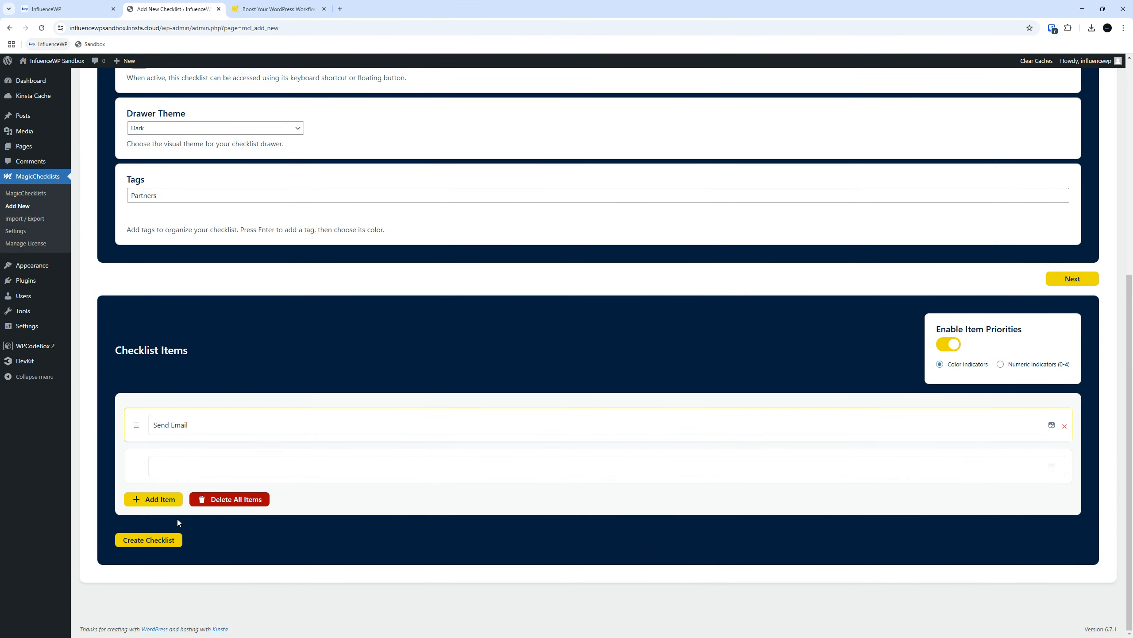
Step: Enter "Follow Up" as the second checklist item and add "Thank You" as the third item
click(201, 460)
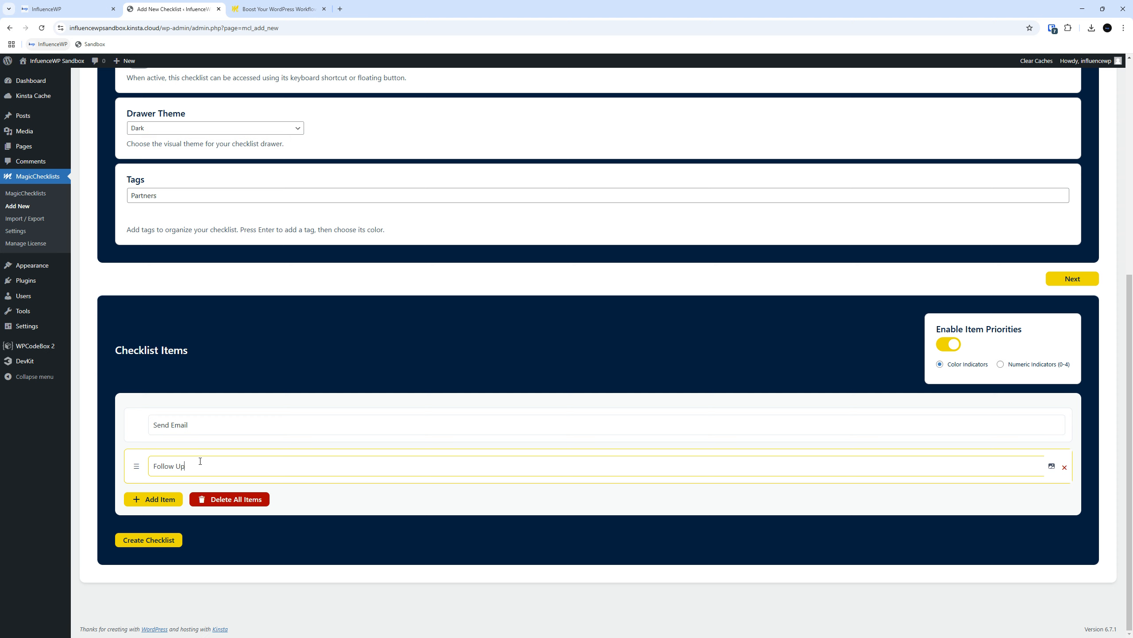
click(167, 501)
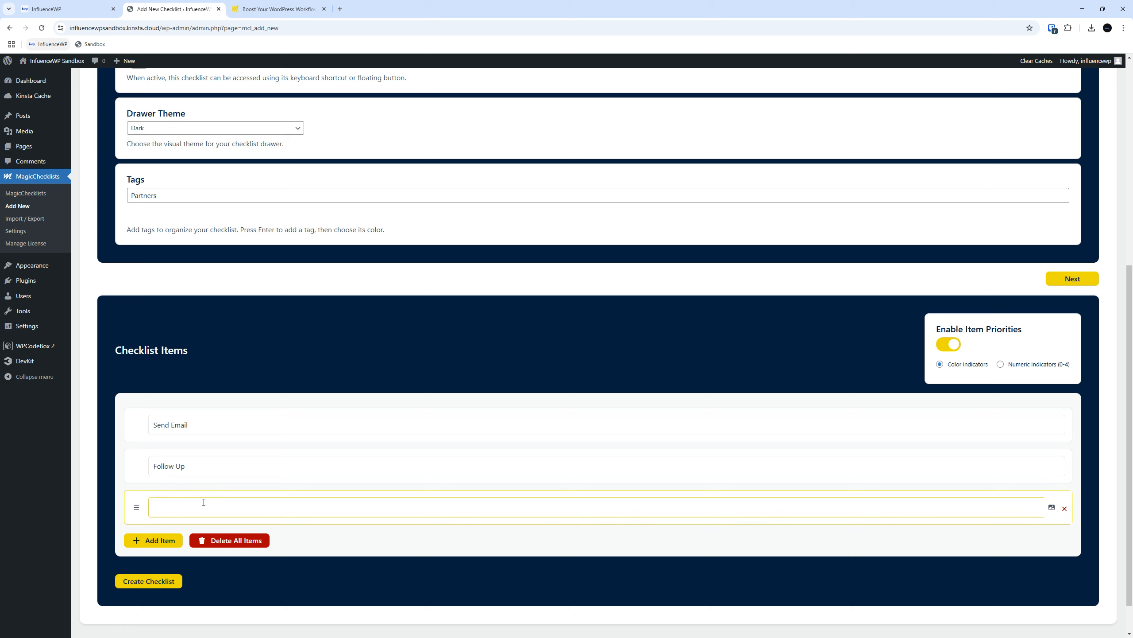
text(Thank You)
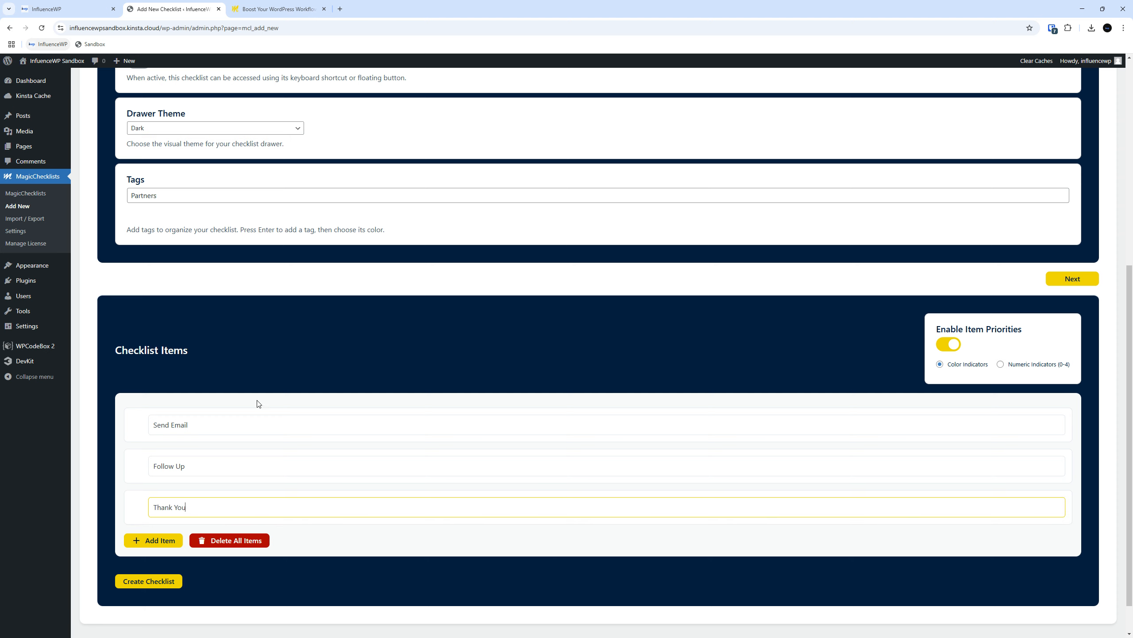
mouse_move(136, 506)
mouse_down()
mouse_move(135, 468)
mouse_move(134, 514)
mouse_up()
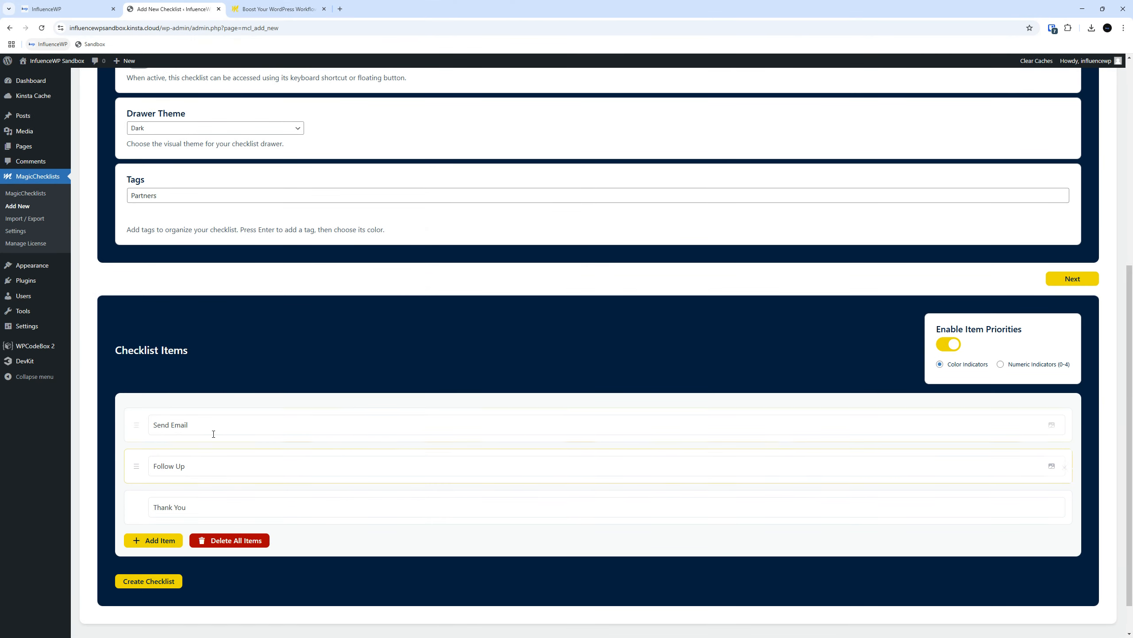
Step: Create the "IWP Partner Outreach" checklist with its three items
click(212, 425)
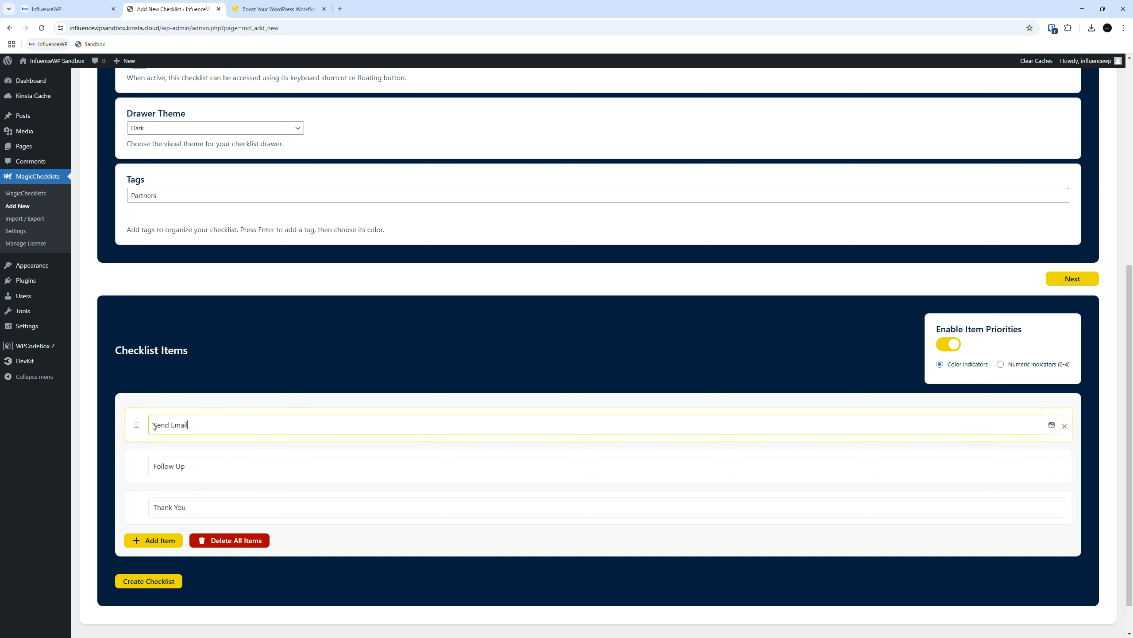
scroll(379, 417, down, 2)
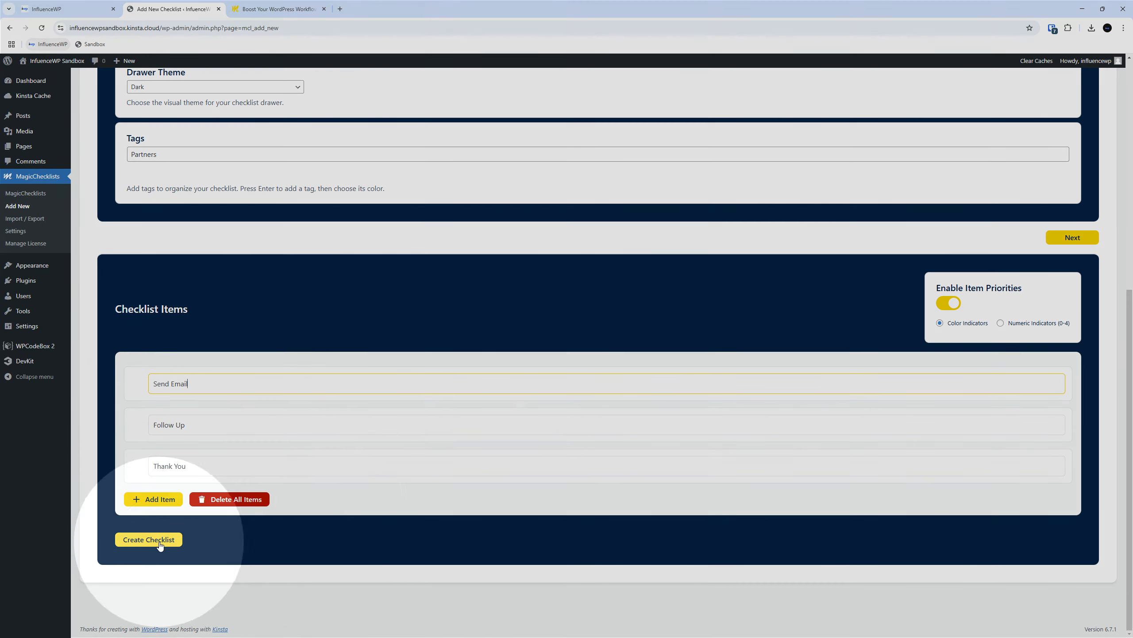
click(159, 544)
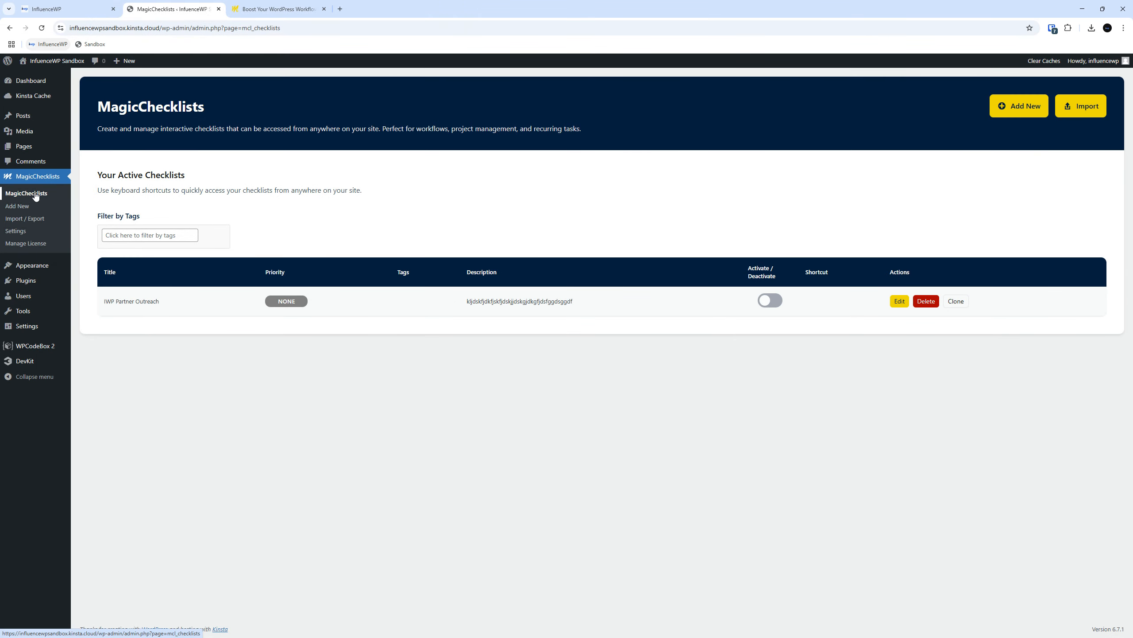
Step: Open the "IWP Partner Outreach" checklist for editing and review its basic settings and items
click(898, 303)
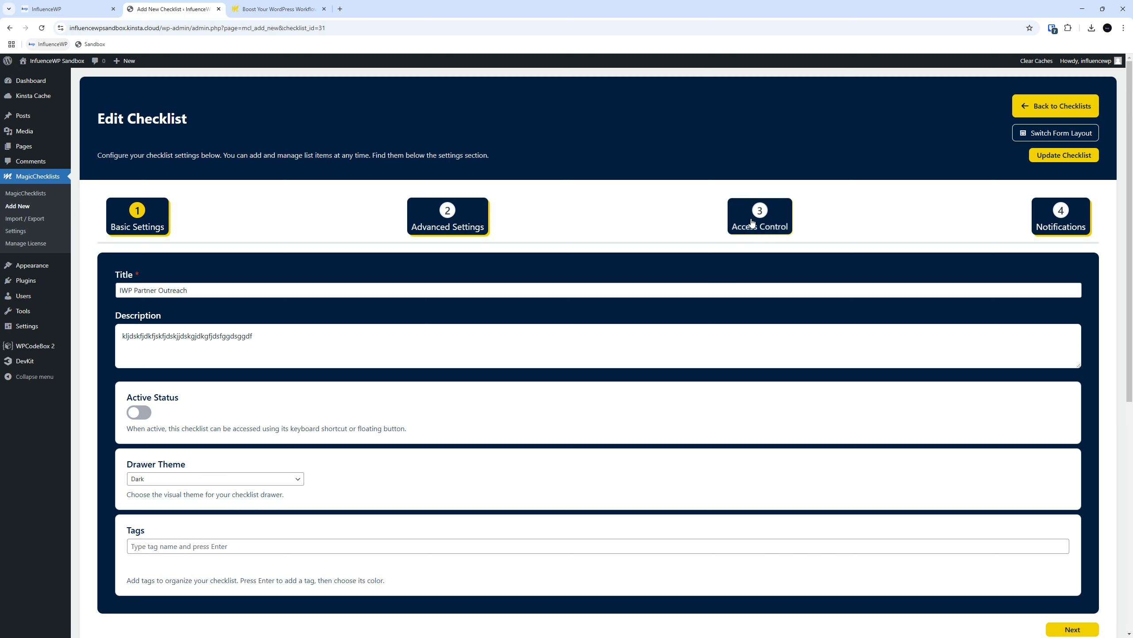
scroll(342, 321, down, 8)
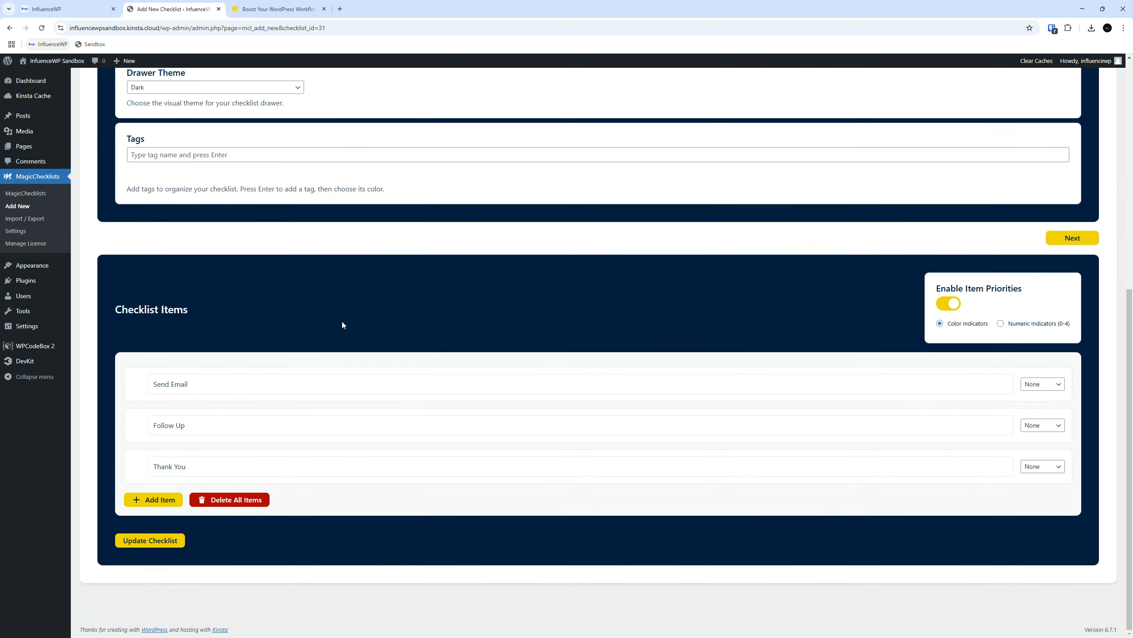
scroll(342, 321, up, 8)
scroll(296, 360, down, 4)
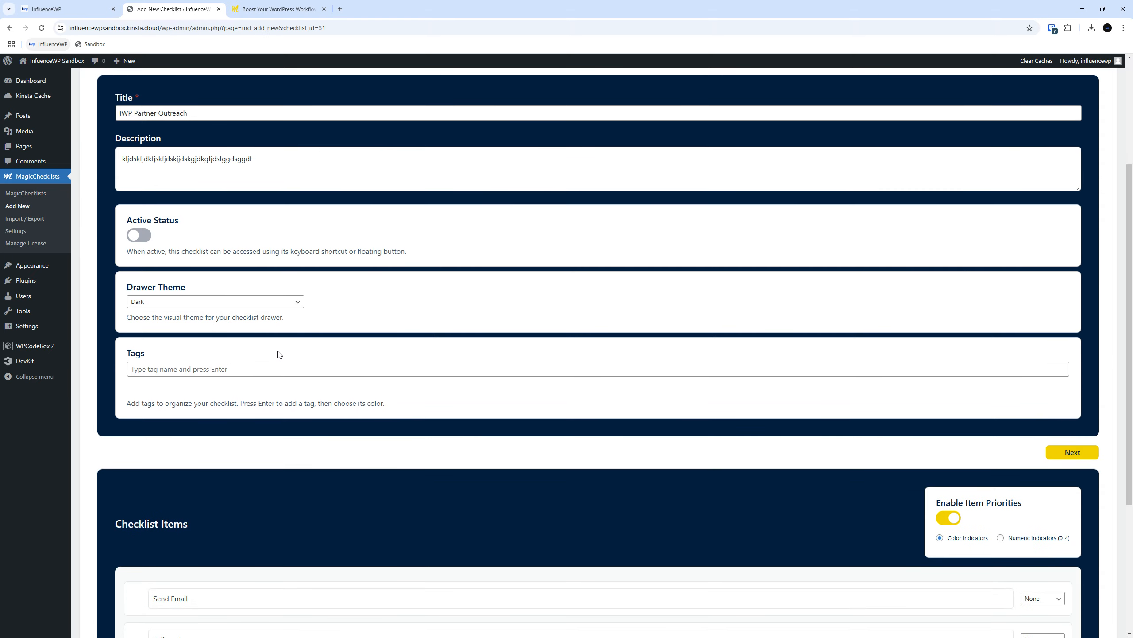
scroll(282, 356, up, 3)
scroll(714, 544, down, 1)
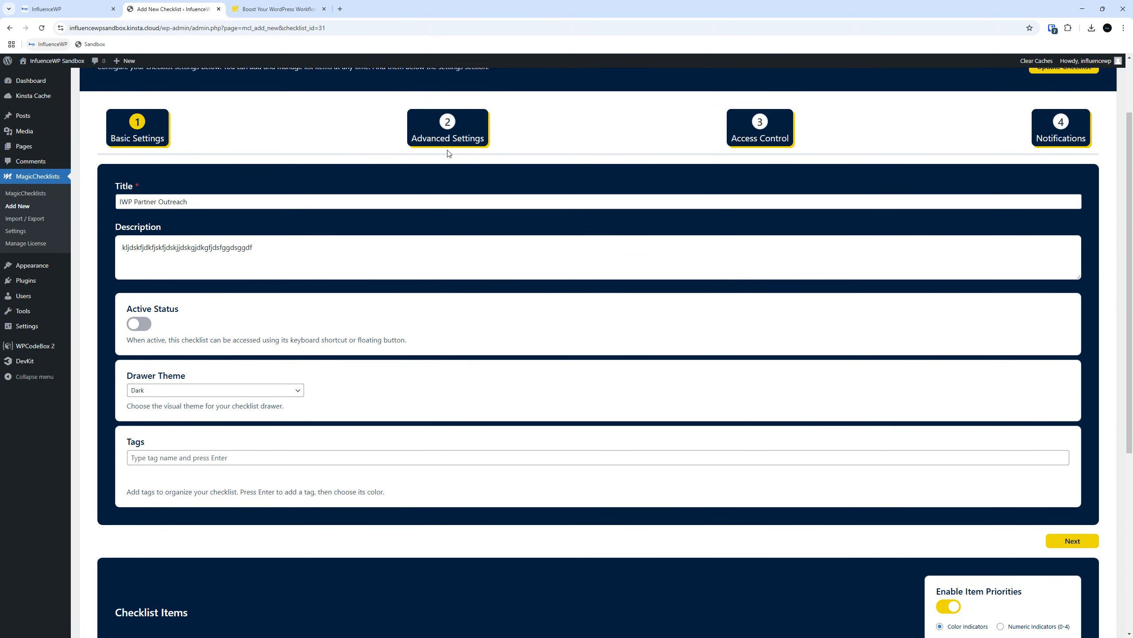
Step: Examine the checklist's advanced settings for deadline, keyboard shortcut, drawer trigger method and checked state handling
click(447, 127)
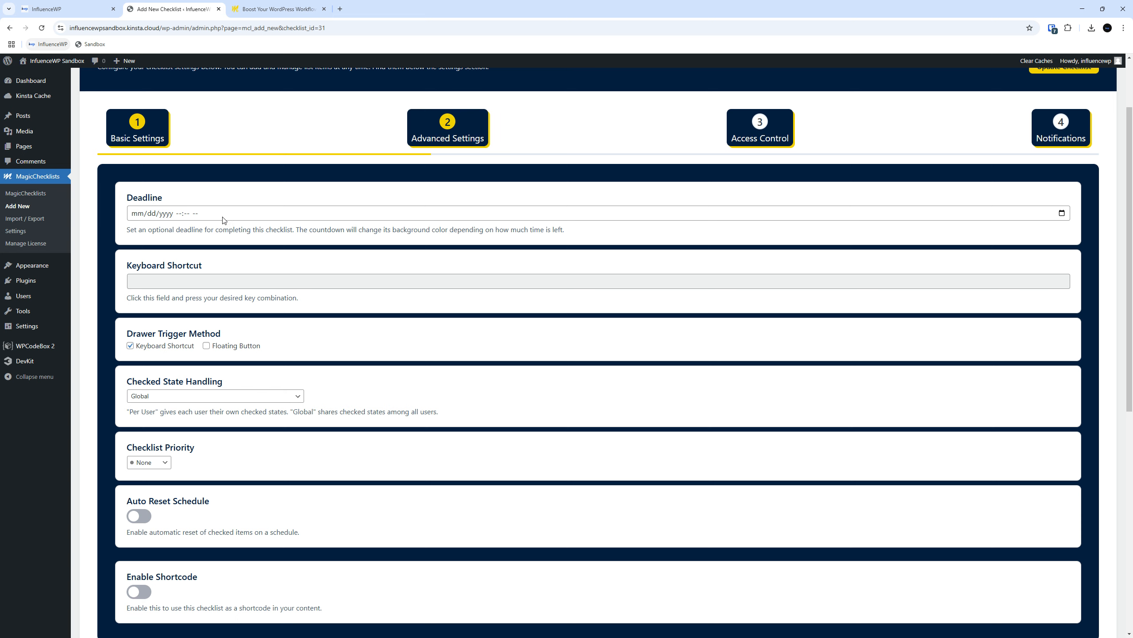
click(204, 281)
scroll(173, 304, down, 1)
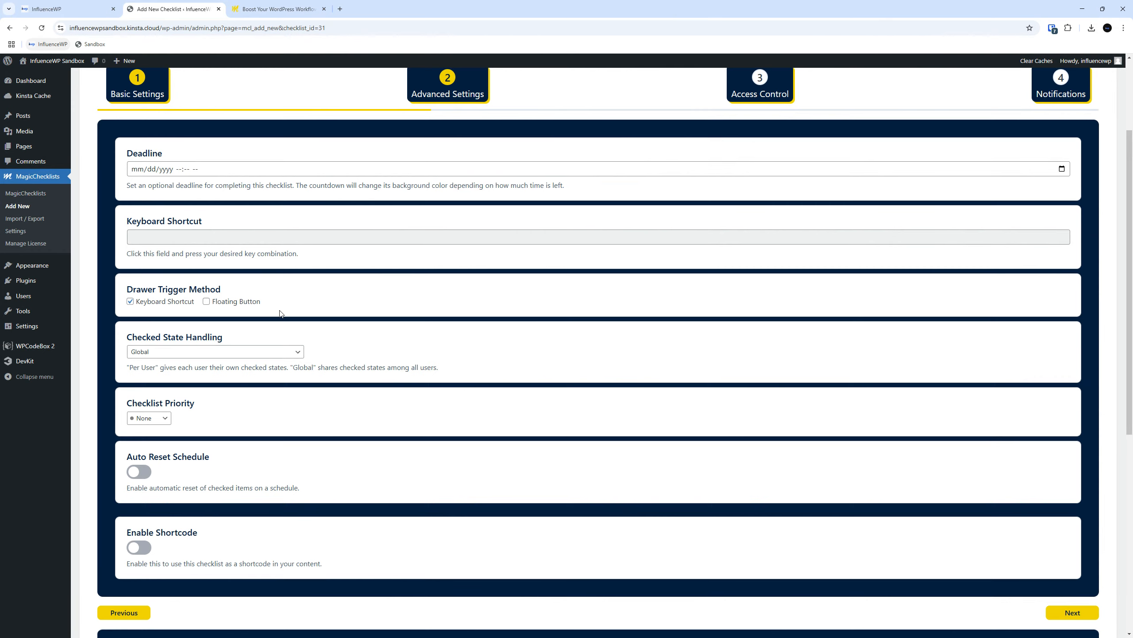
scroll(279, 314, down, 2)
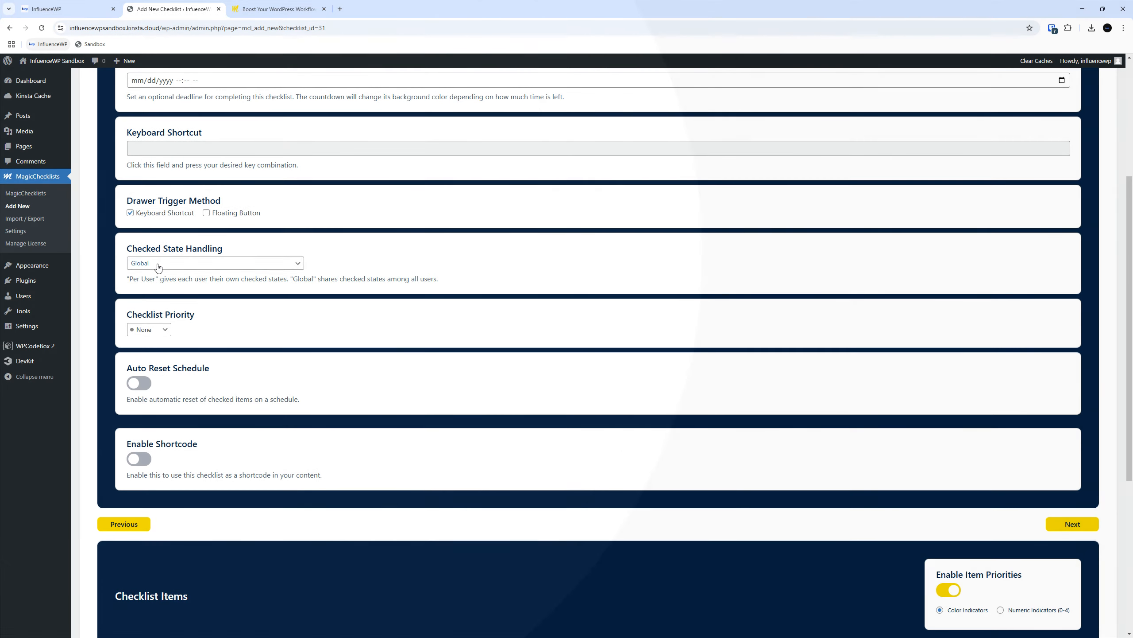
click(166, 264)
click(162, 267)
click(223, 270)
click(223, 269)
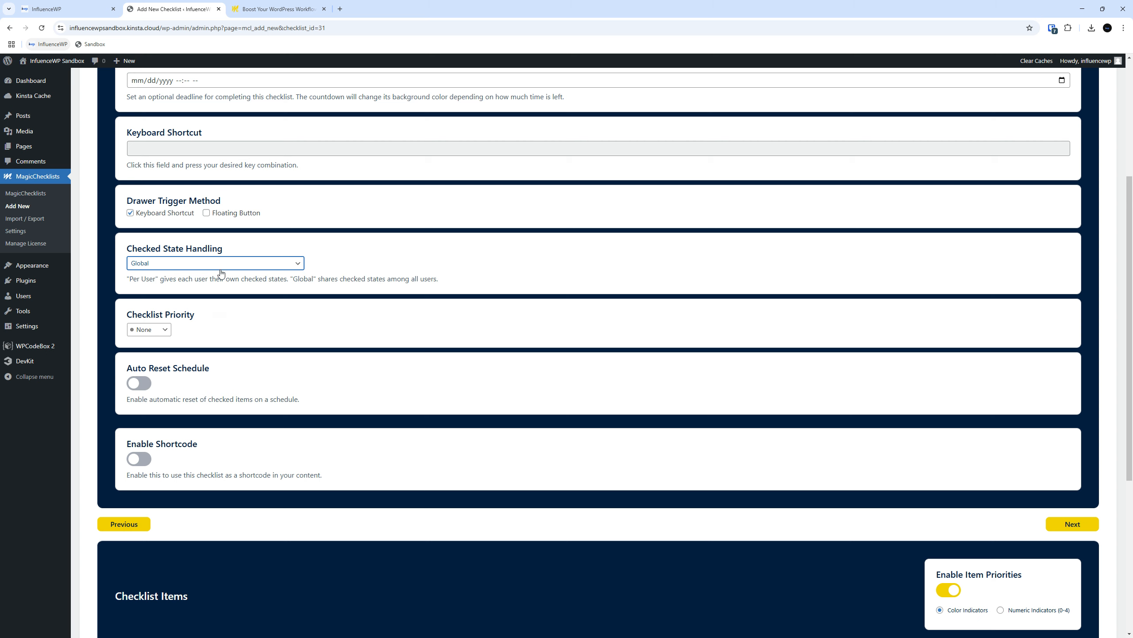
Step: Set the checklist priority to Medium and enable the checklist's shortcode
click(164, 330)
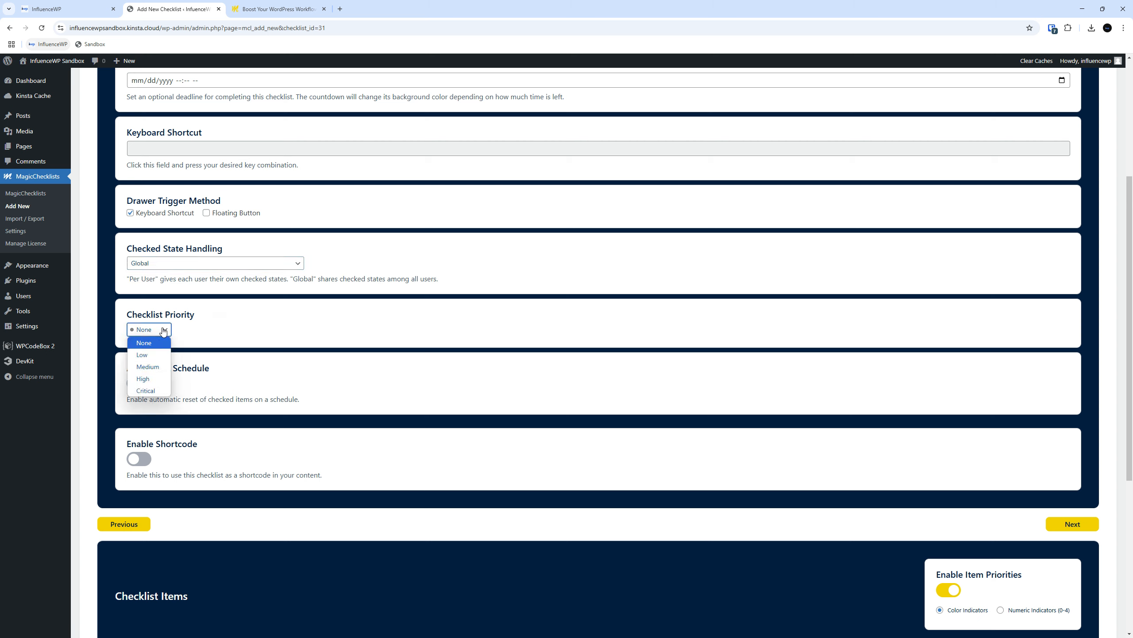
click(151, 367)
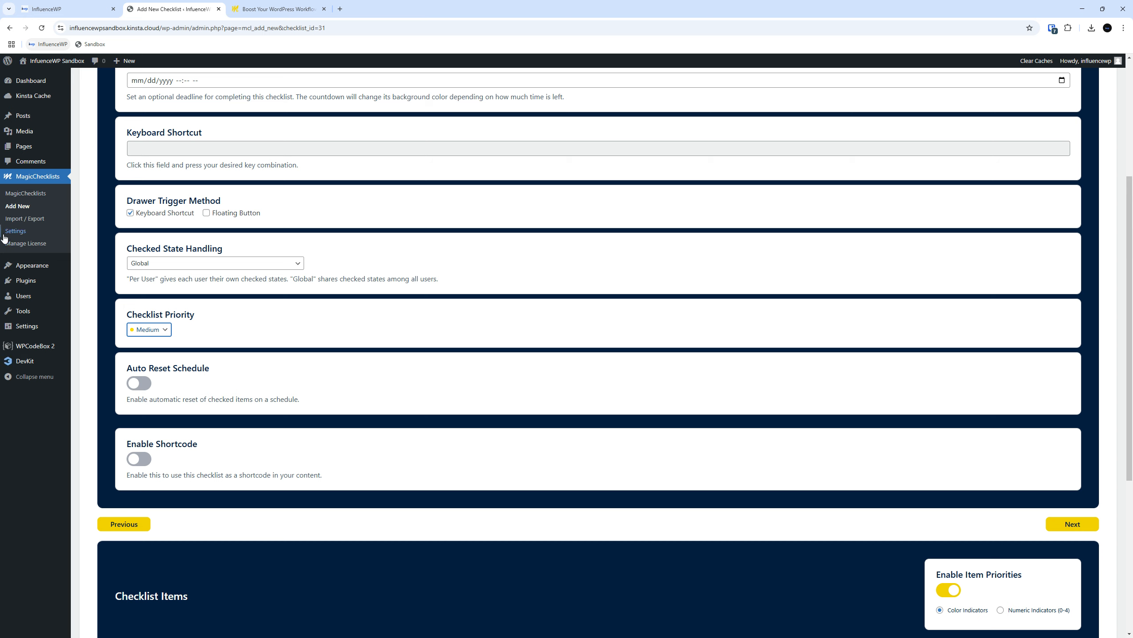
scroll(174, 428, down, 1)
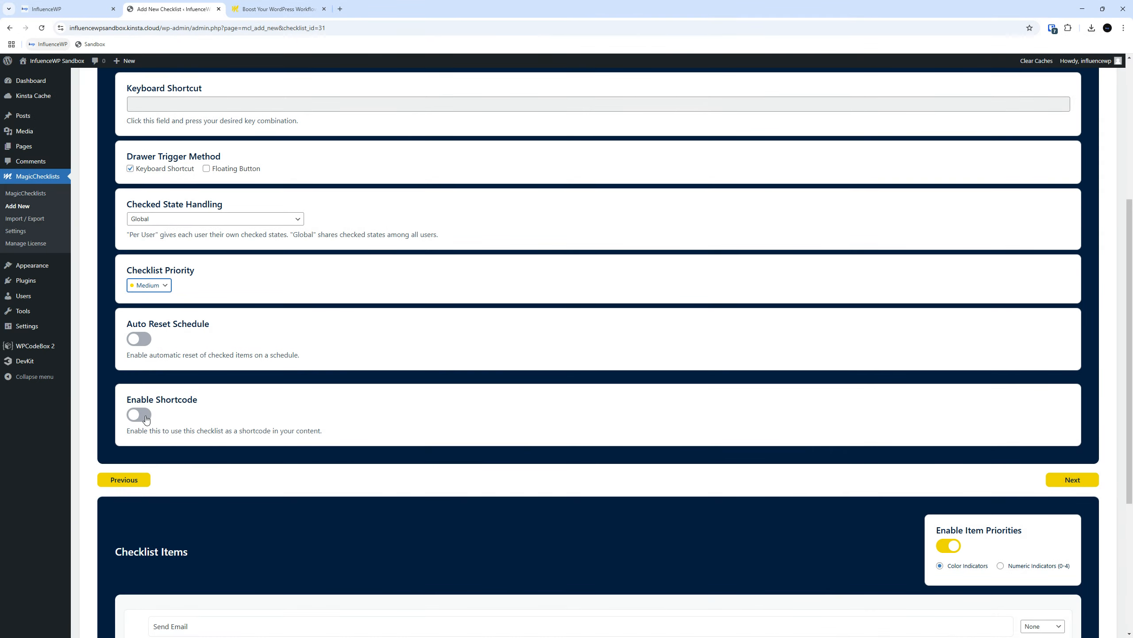
click(144, 415)
Step: Review the shortcode's display, color, spacing, typography and behavior options
scroll(247, 357, down, 13)
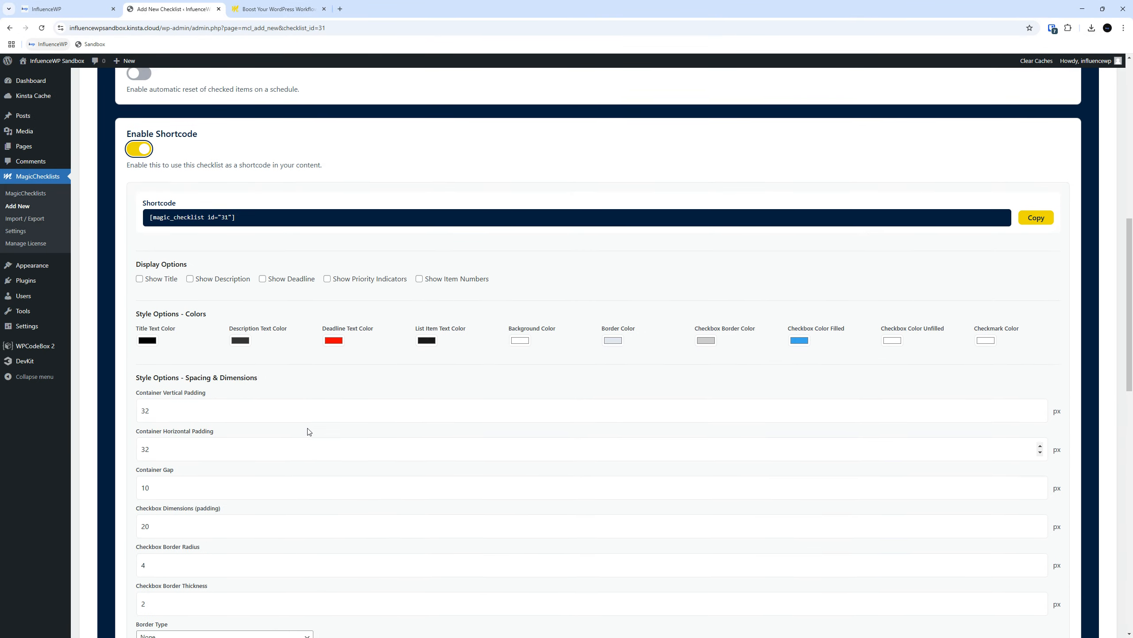
scroll(309, 429, down, 7)
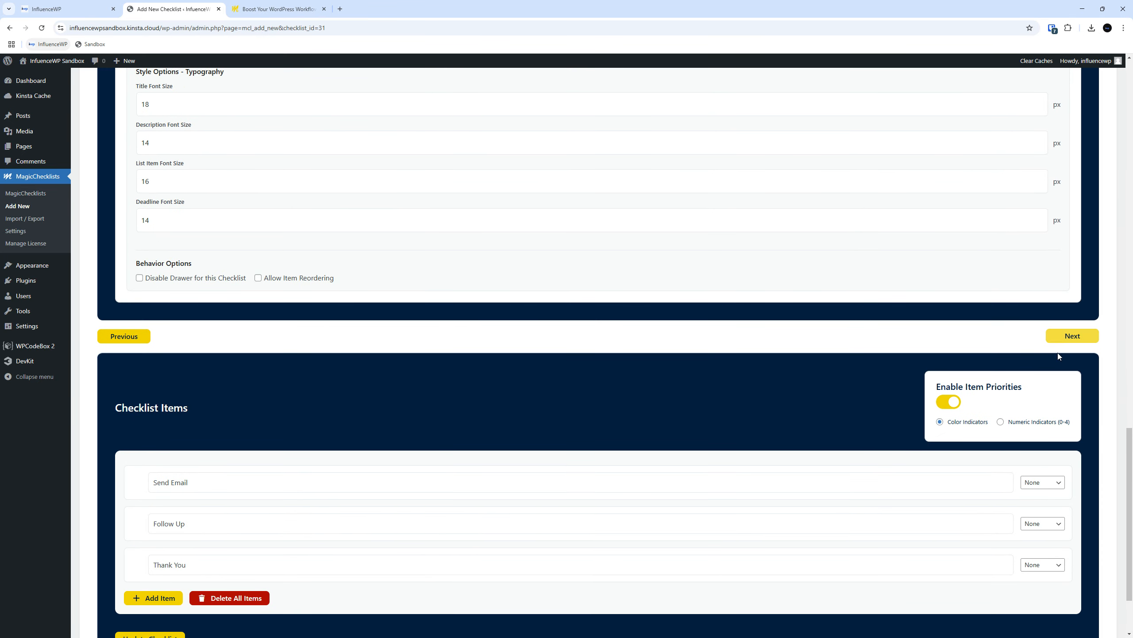
scroll(776, 403, up, 10)
scroll(776, 404, down, 12)
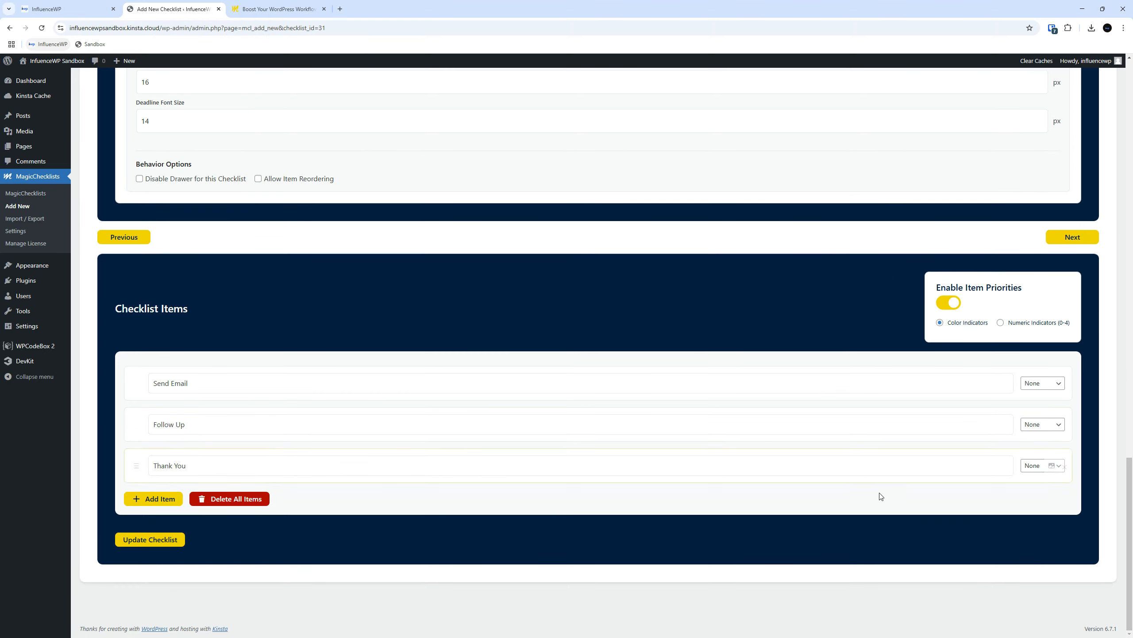
scroll(738, 449, up, 20)
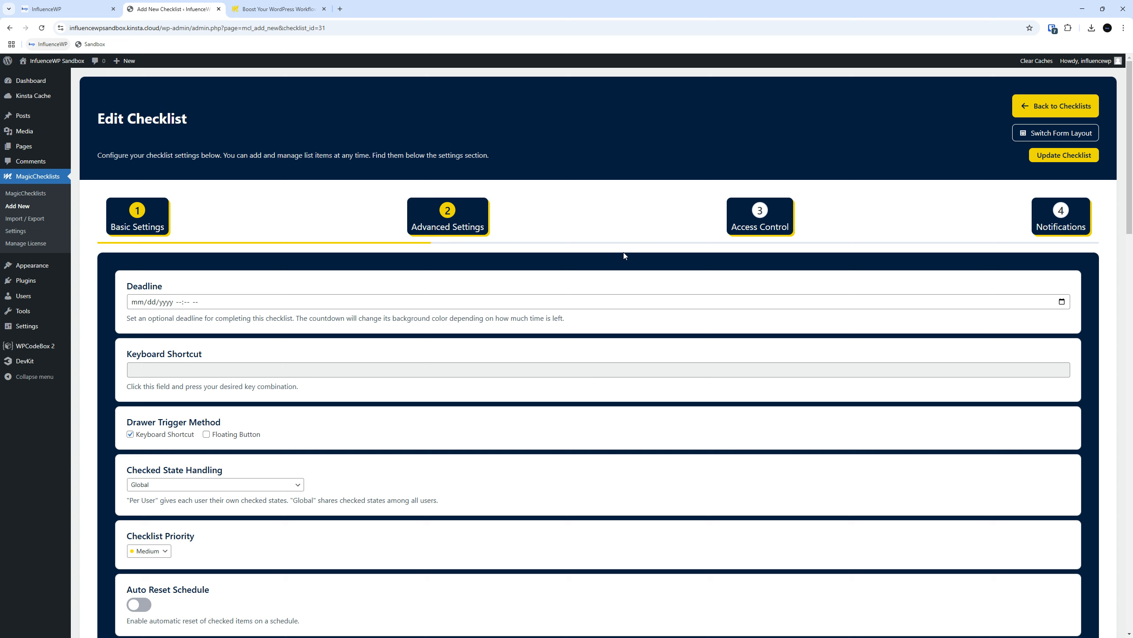
Step: Open the checklist's access control settings and review public access, rate limiting, allowed user roles and allowed users
click(760, 210)
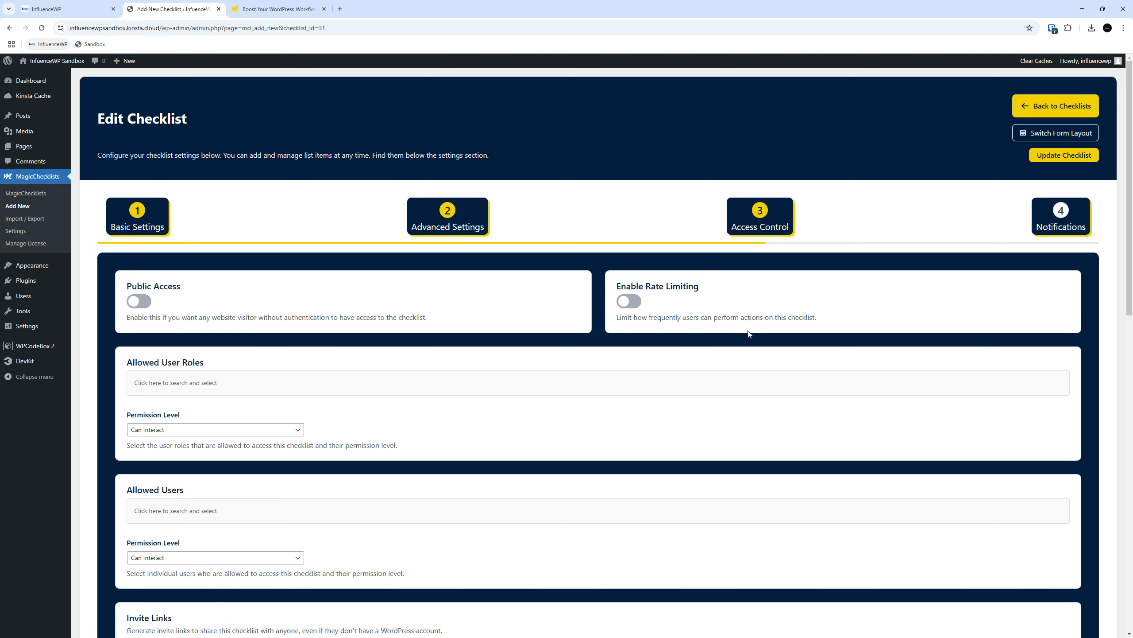
scroll(734, 328, down, 1)
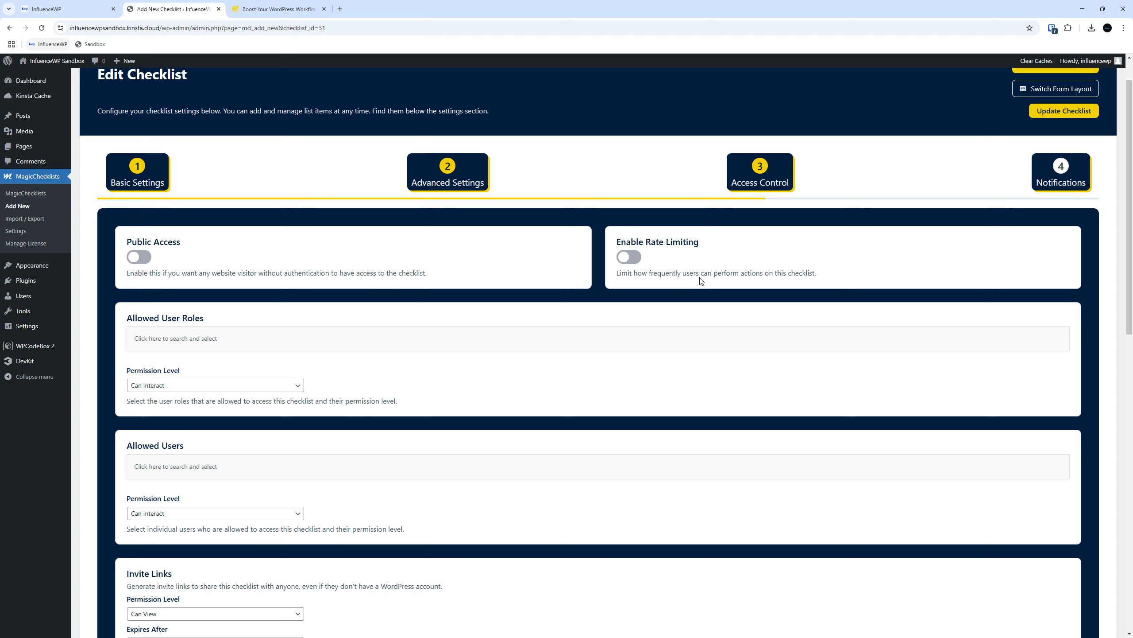
scroll(420, 261, down, 2)
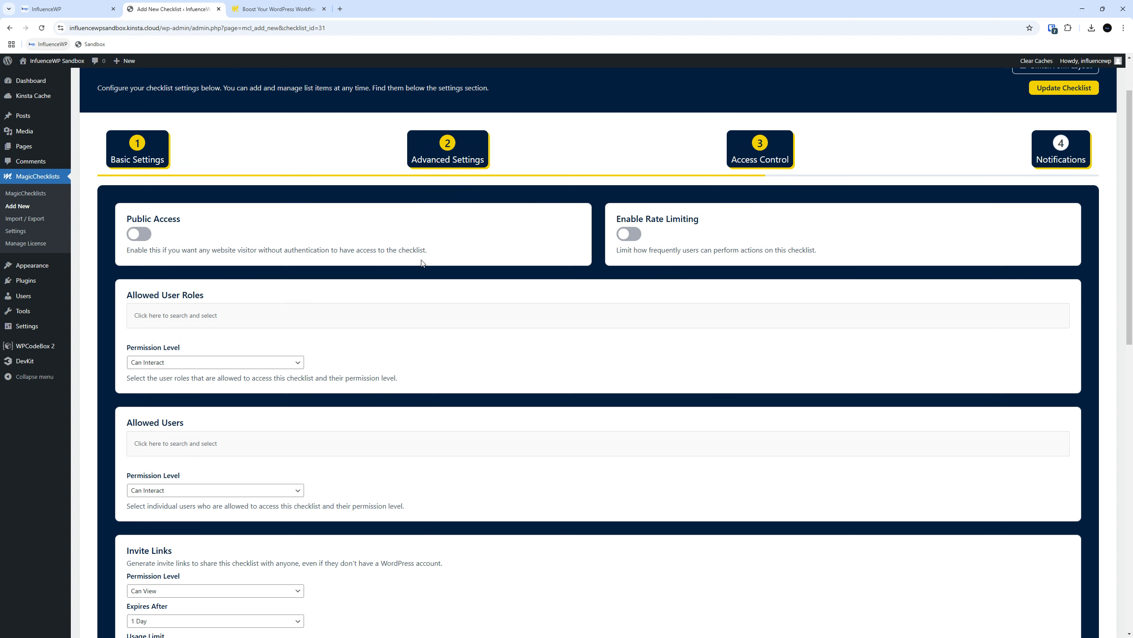
scroll(275, 285, down, 6)
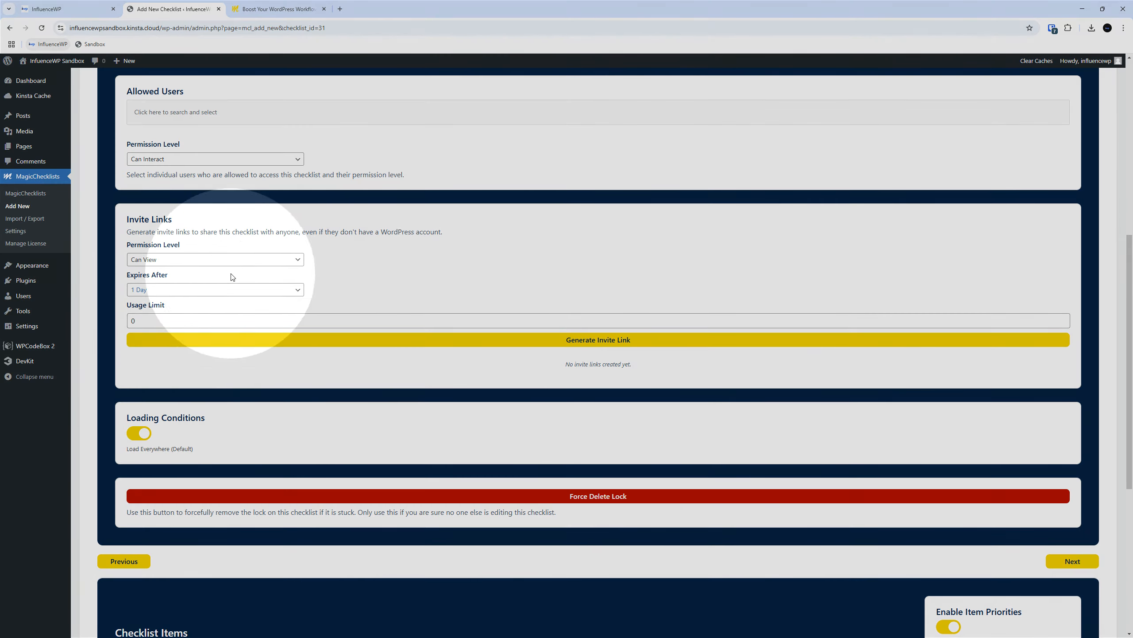
Step: View the invite link expiry choices and review the remaining invite link and loading condition settings
click(174, 289)
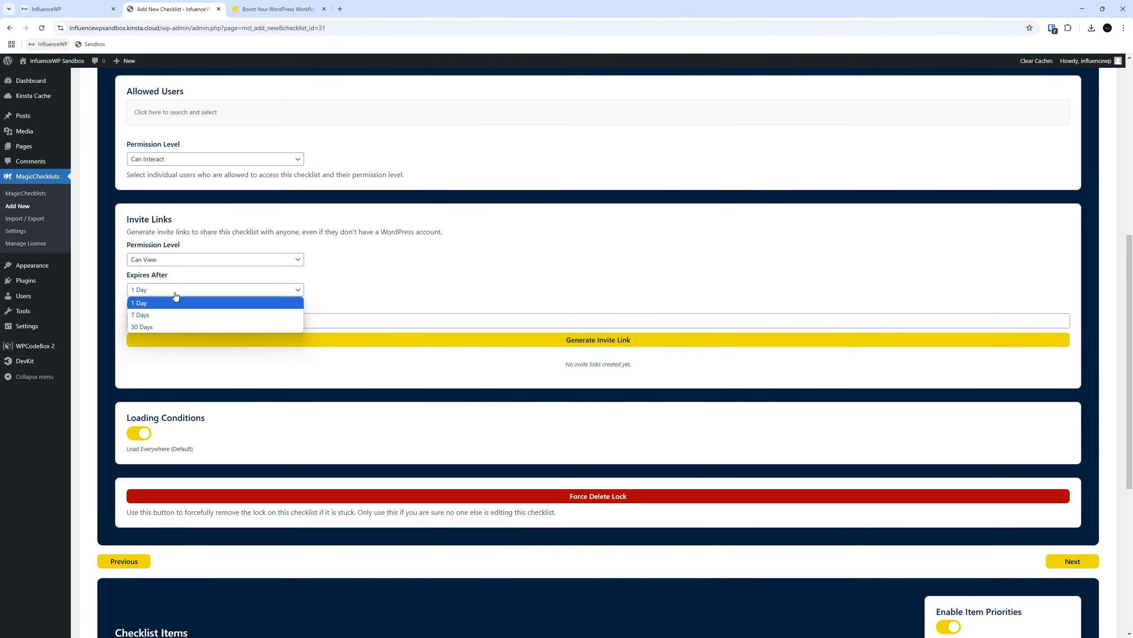
click(175, 296)
scroll(447, 303, down, 2)
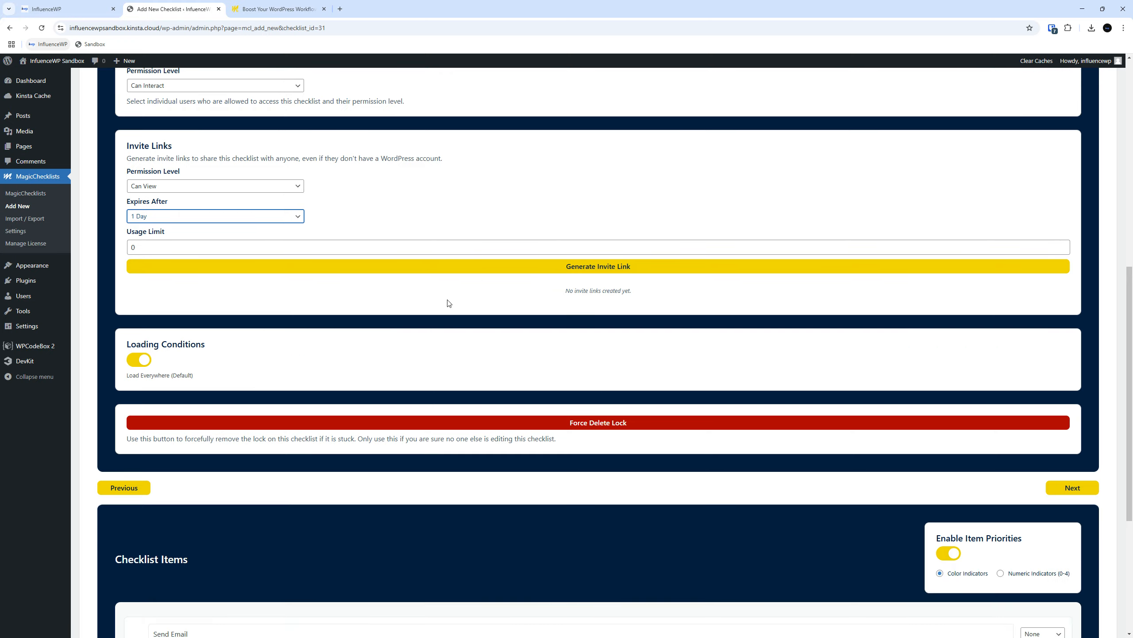
scroll(480, 299, down, 1)
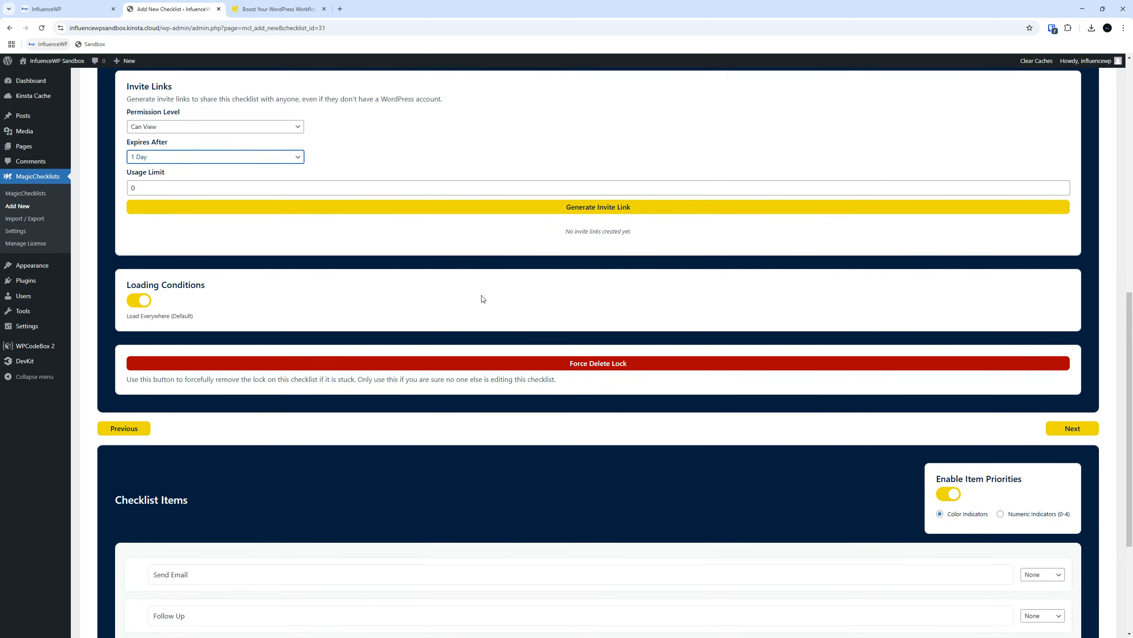
scroll(567, 372, up, 2)
scroll(409, 383, down, 1)
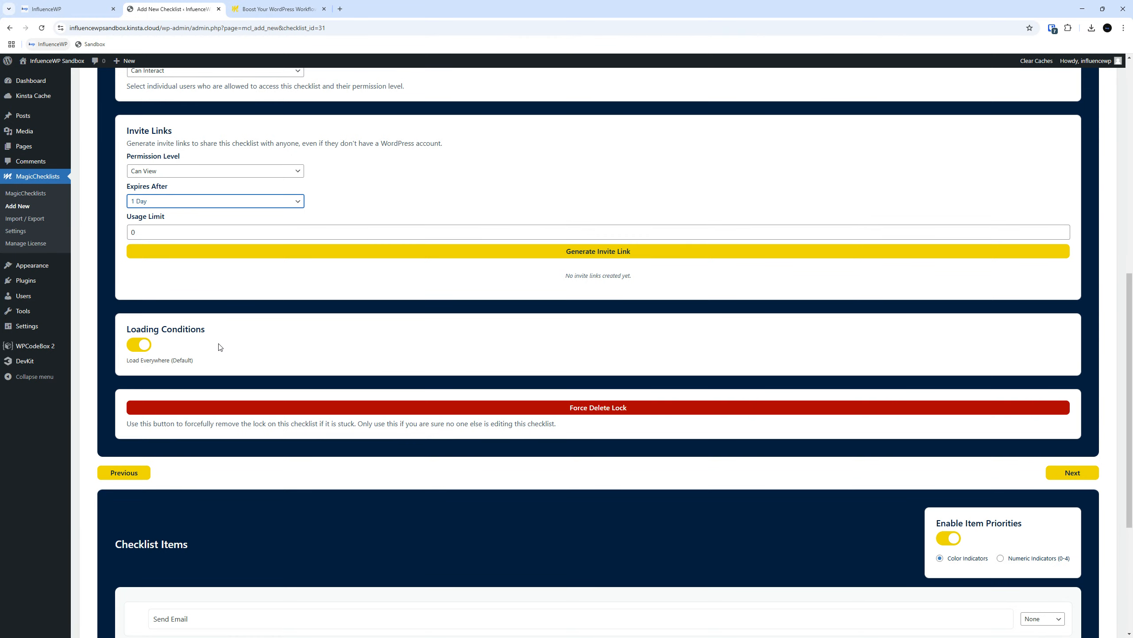
Step: Turn off the default "Load Everywhere" loading condition for the checklist
scroll(222, 348, down, 2)
click(143, 259)
click(143, 259)
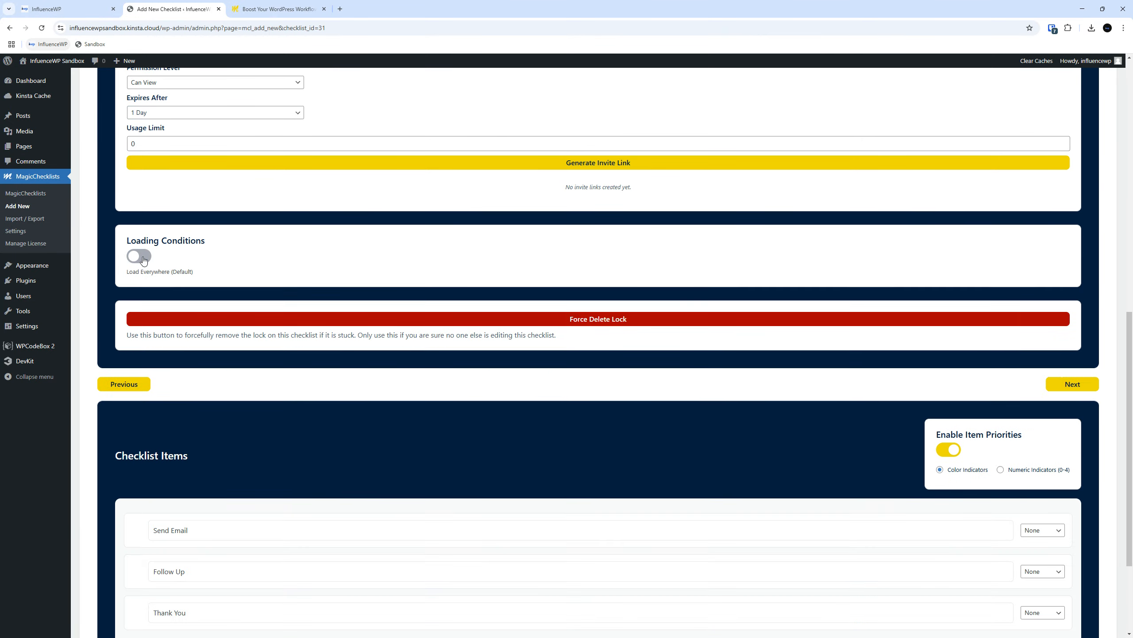
Step: Turn the "Load Everywhere (Default)" loading condition back on and review the checklist's forced lock deletion option
click(143, 259)
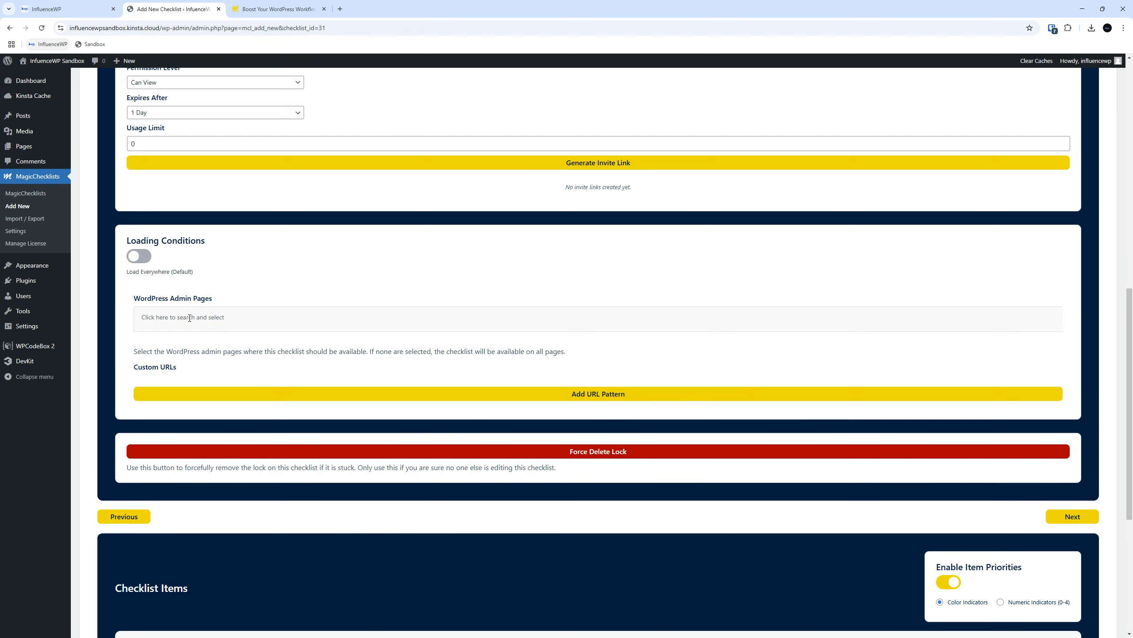
click(146, 259)
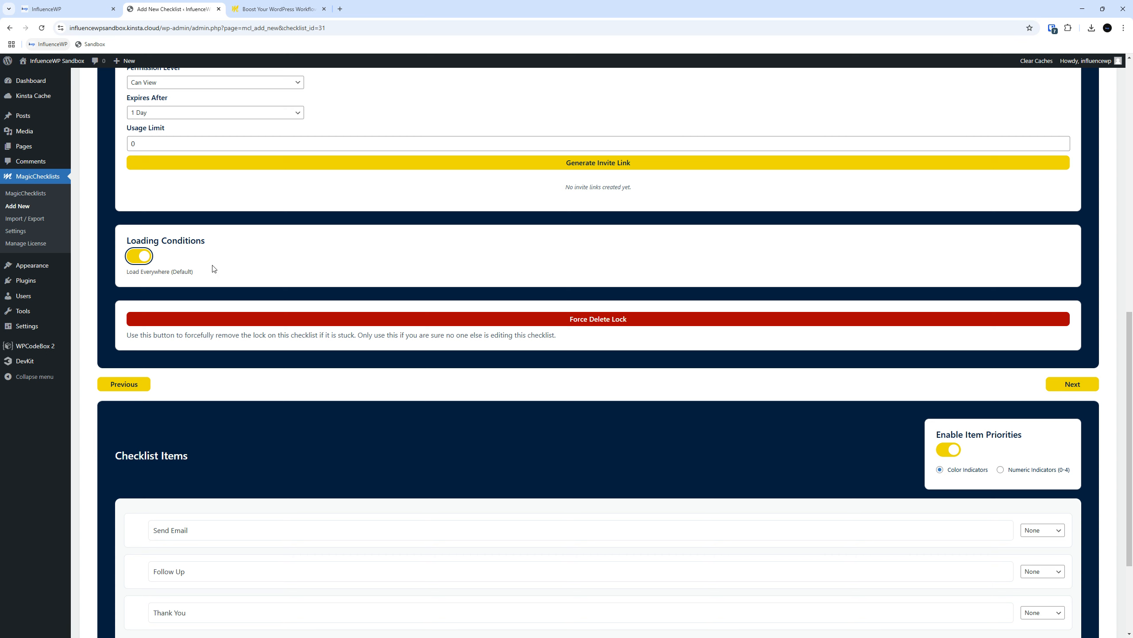
scroll(465, 280, down, 1)
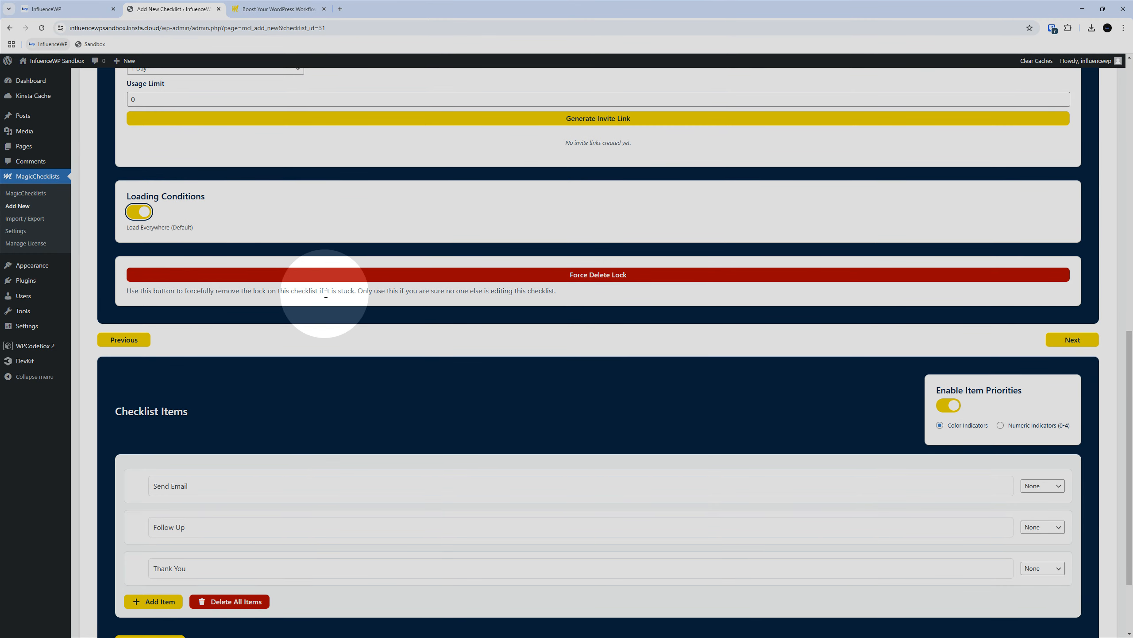
scroll(378, 292, down, 1)
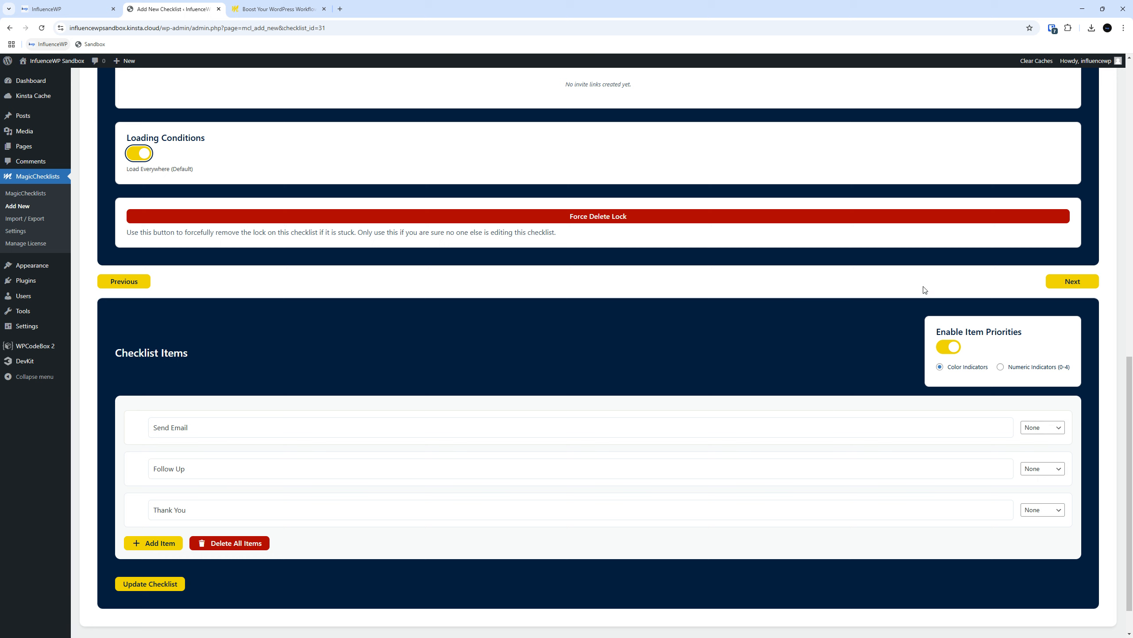
Step: Enable notifications for the checklist and try the Integration Notifications method to view its Slack and Discord webhook options
click(1072, 278)
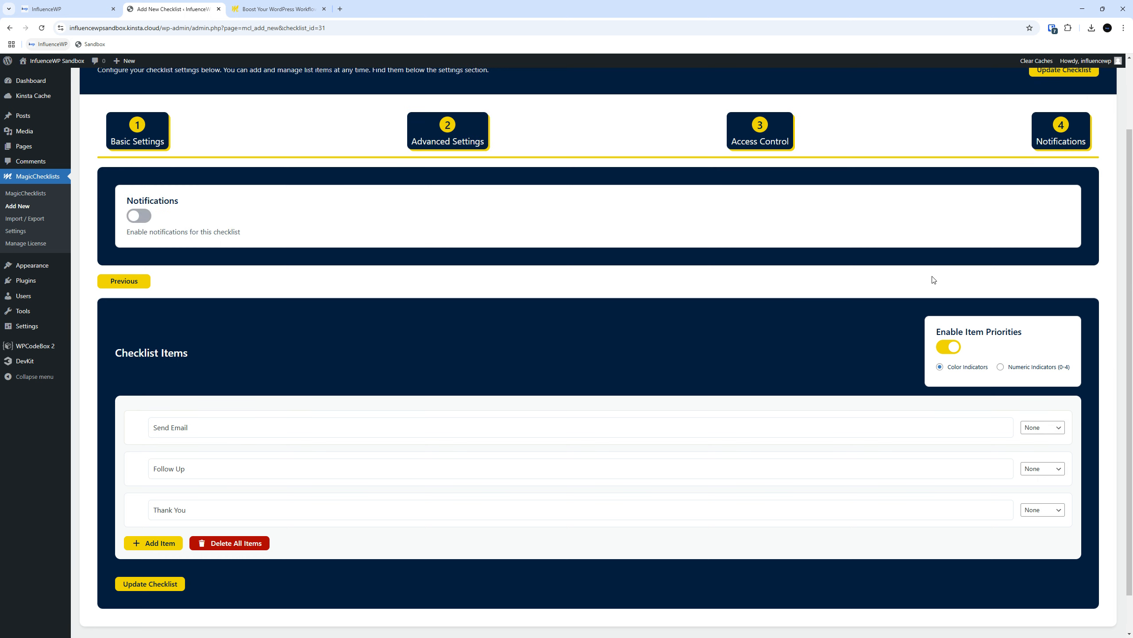
scroll(531, 232, up, 2)
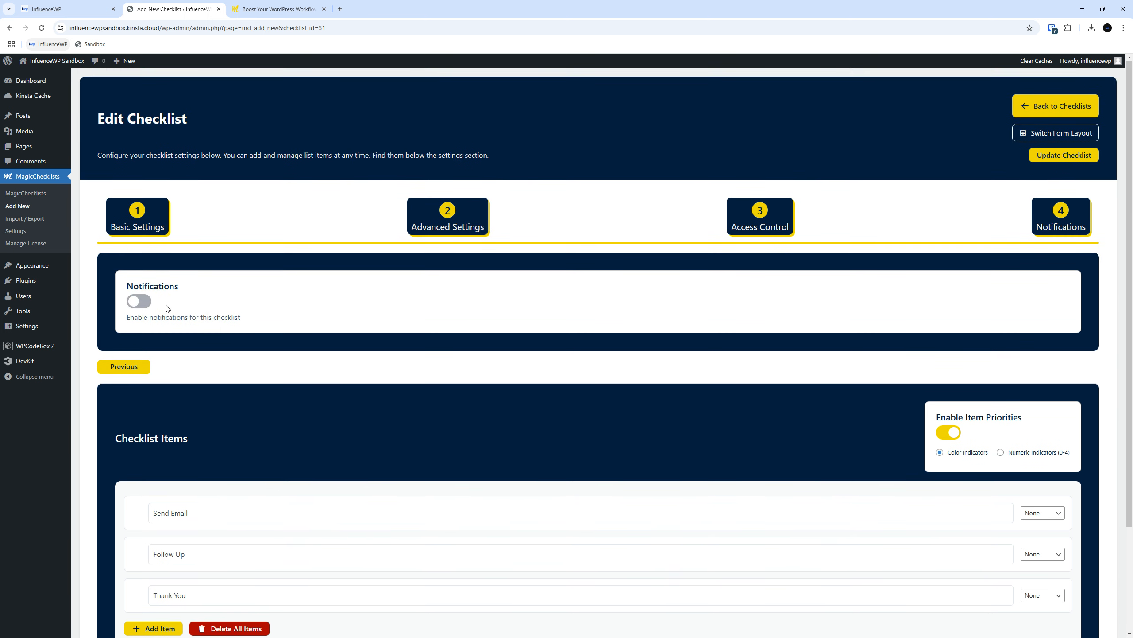
click(138, 302)
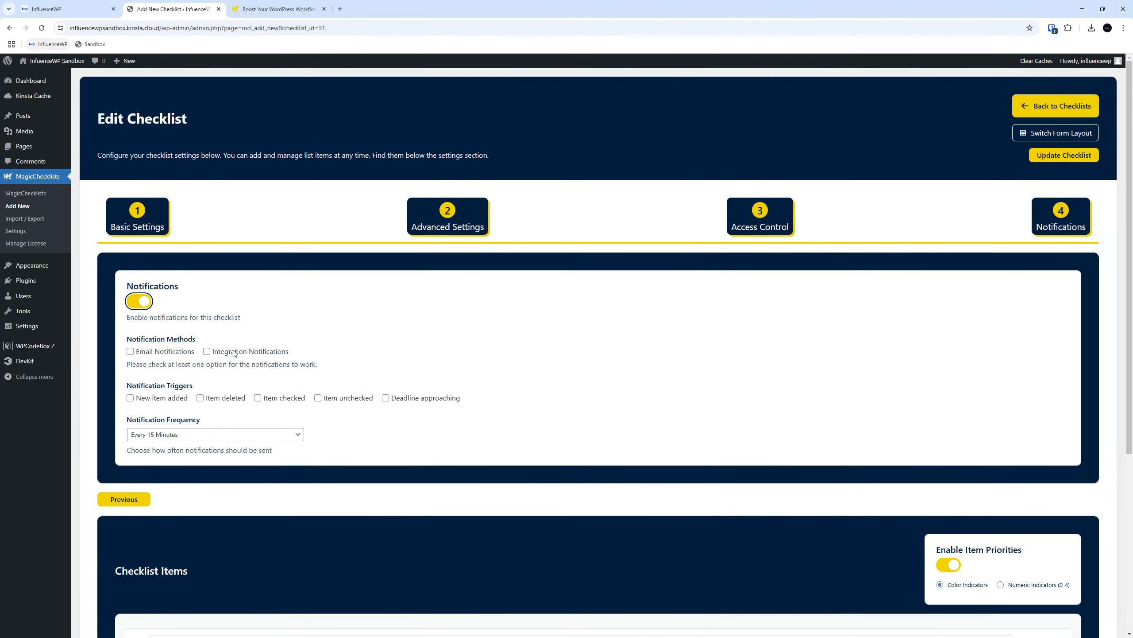
click(234, 353)
click(234, 353)
click(234, 353)
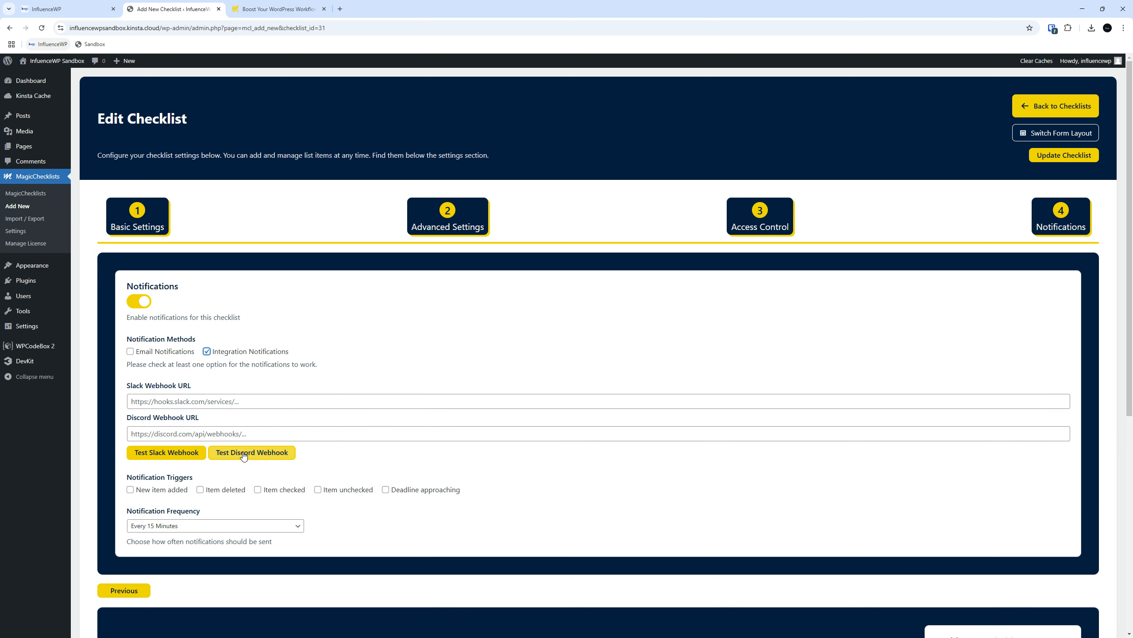
click(234, 353)
Step: Choose Email Notifications as the notification method and review the triggers and notification frequency choices
click(165, 352)
scroll(196, 299, down, 3)
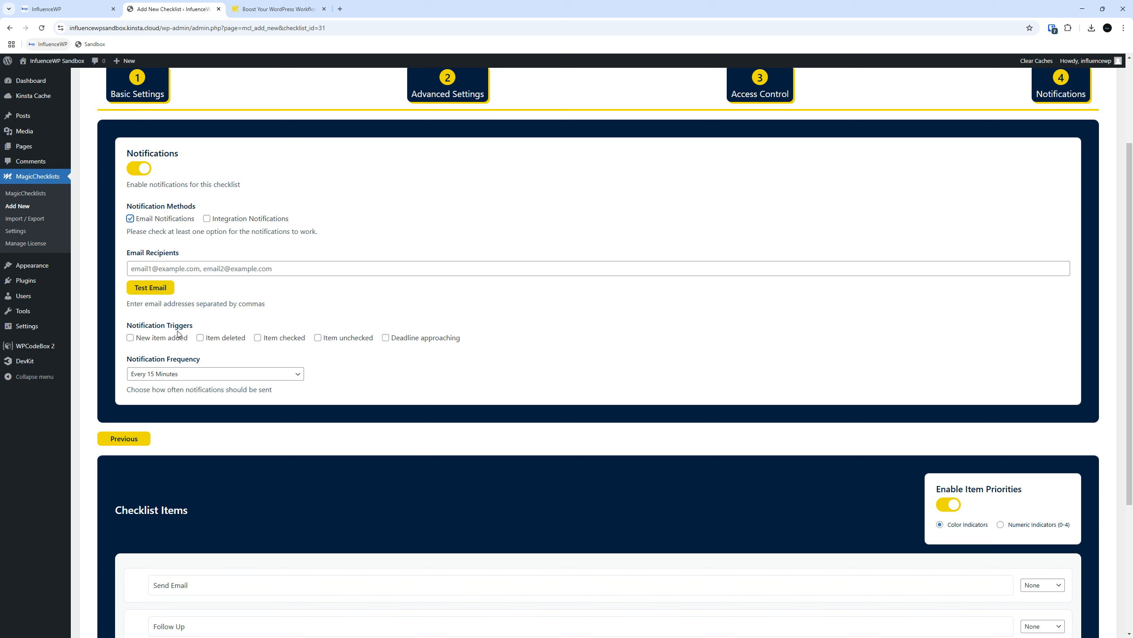
click(217, 376)
click(216, 376)
scroll(161, 177, up, 3)
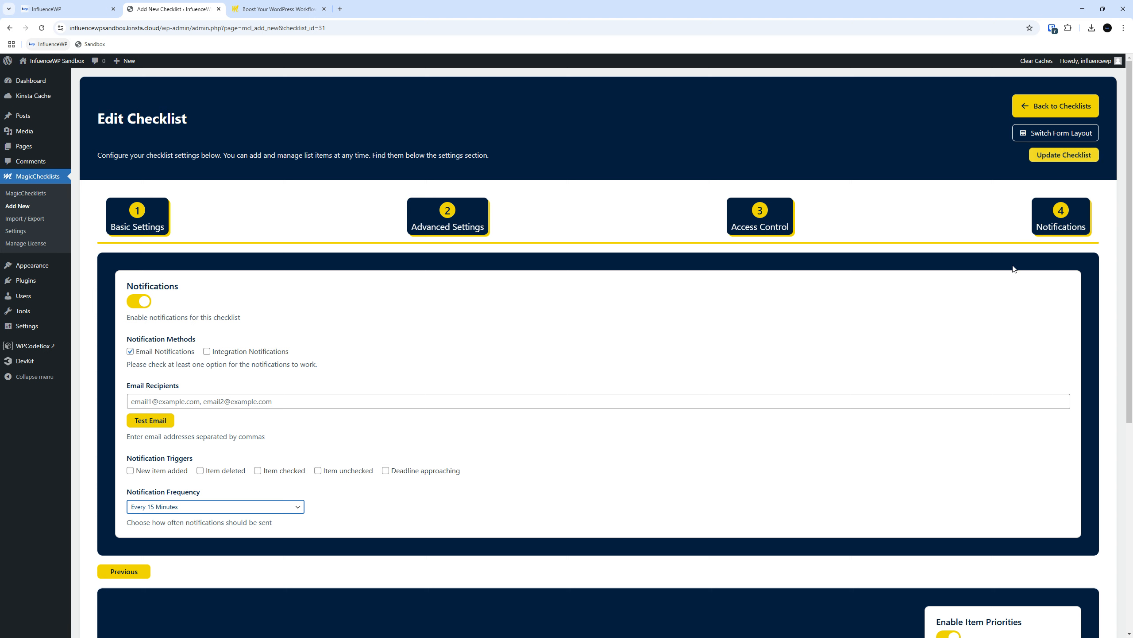
Step: Try to update the checklist with its notification settings, and return to the overview of active checklists
scroll(678, 355, down, 4)
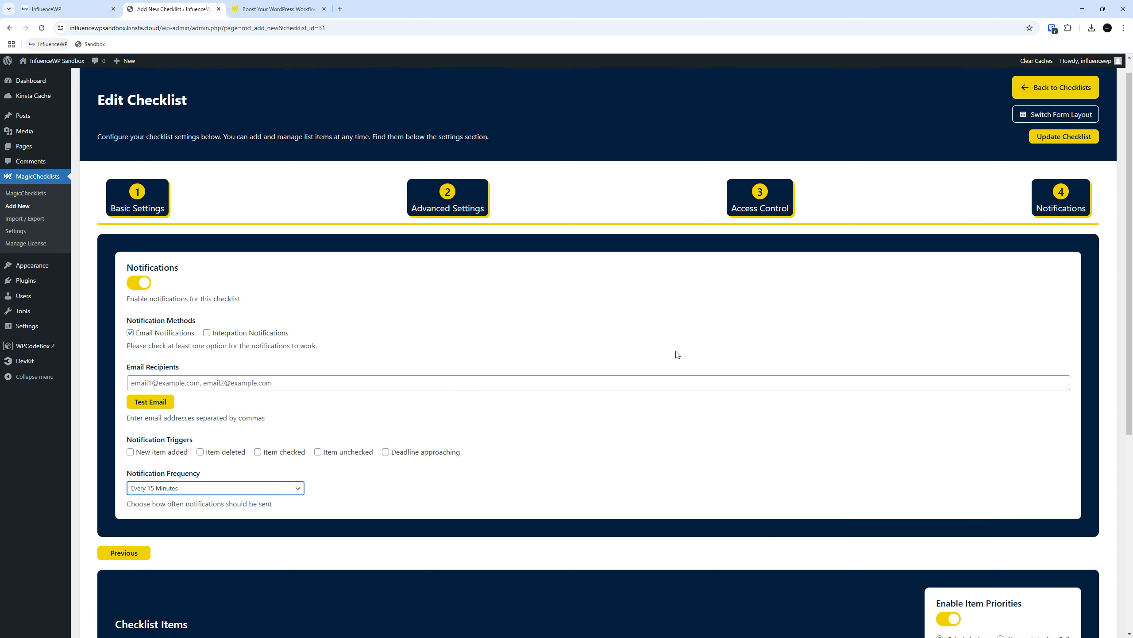
scroll(662, 427, down, 3)
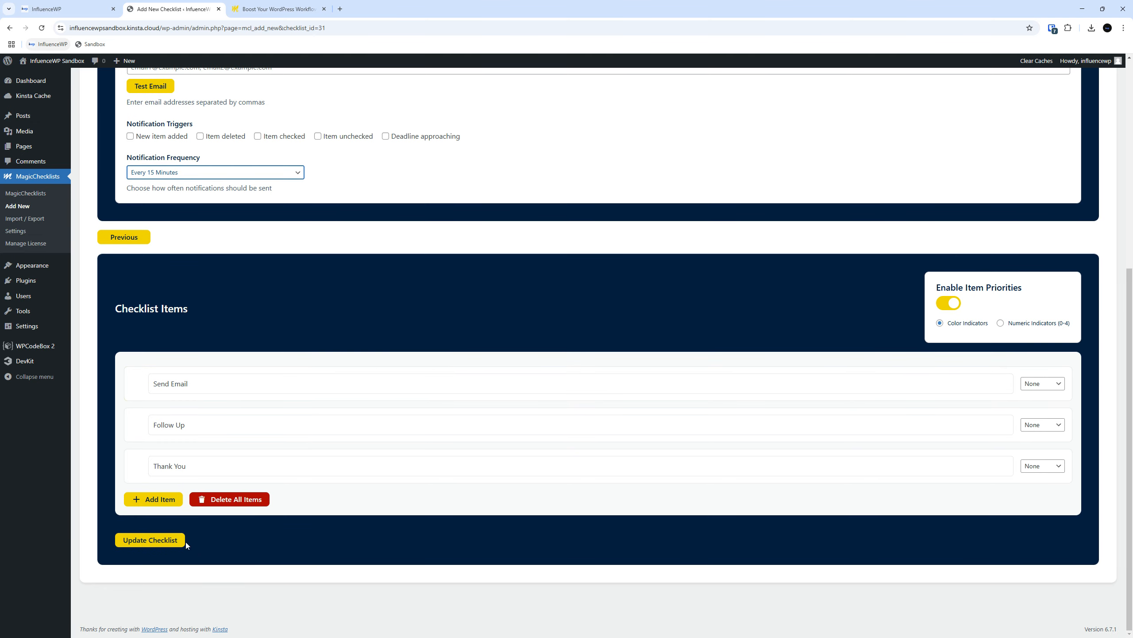
scroll(410, 405, up, 7)
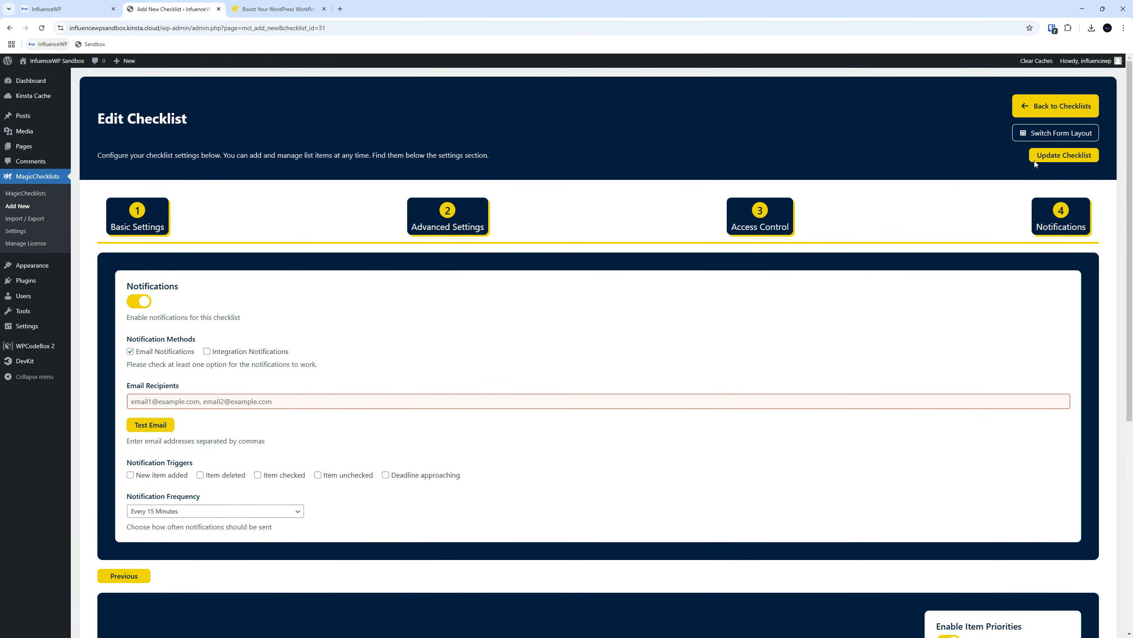
click(34, 194)
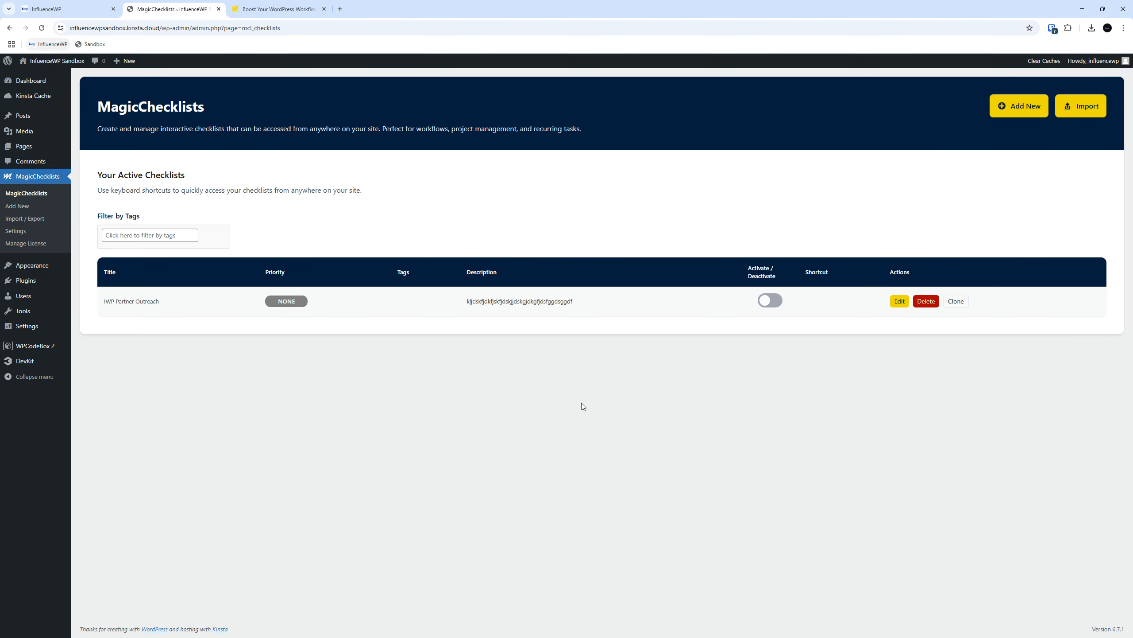
click(43, 29)
Step: Open the IWP Partner Outreach checklist for editing and set its checklist priority to Medium
click(899, 302)
scroll(463, 278, down, 5)
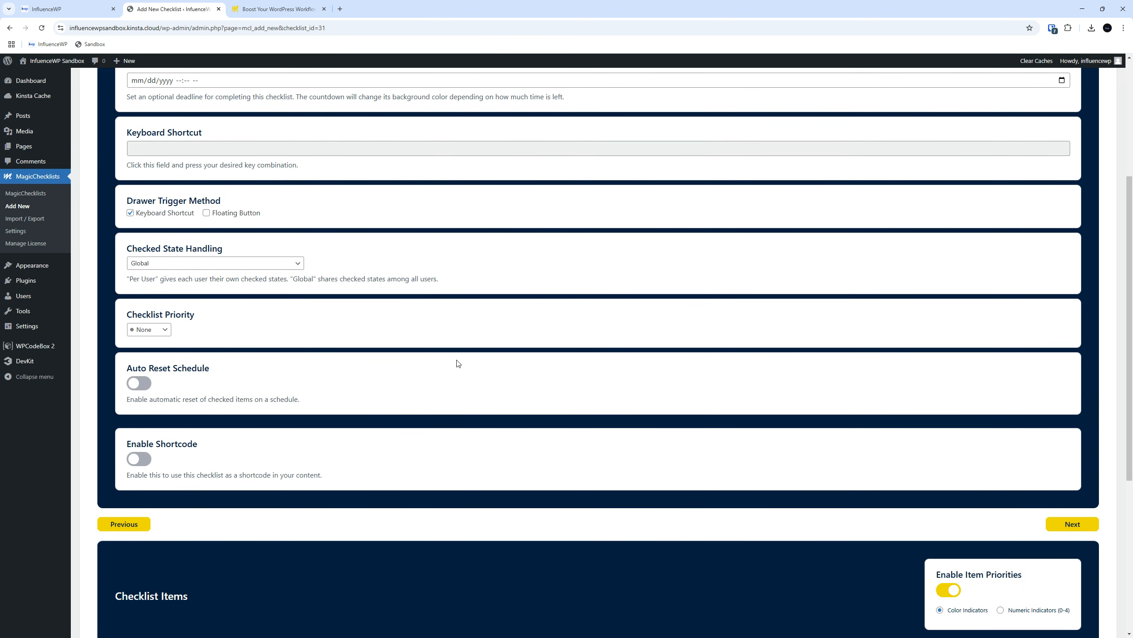
click(163, 329)
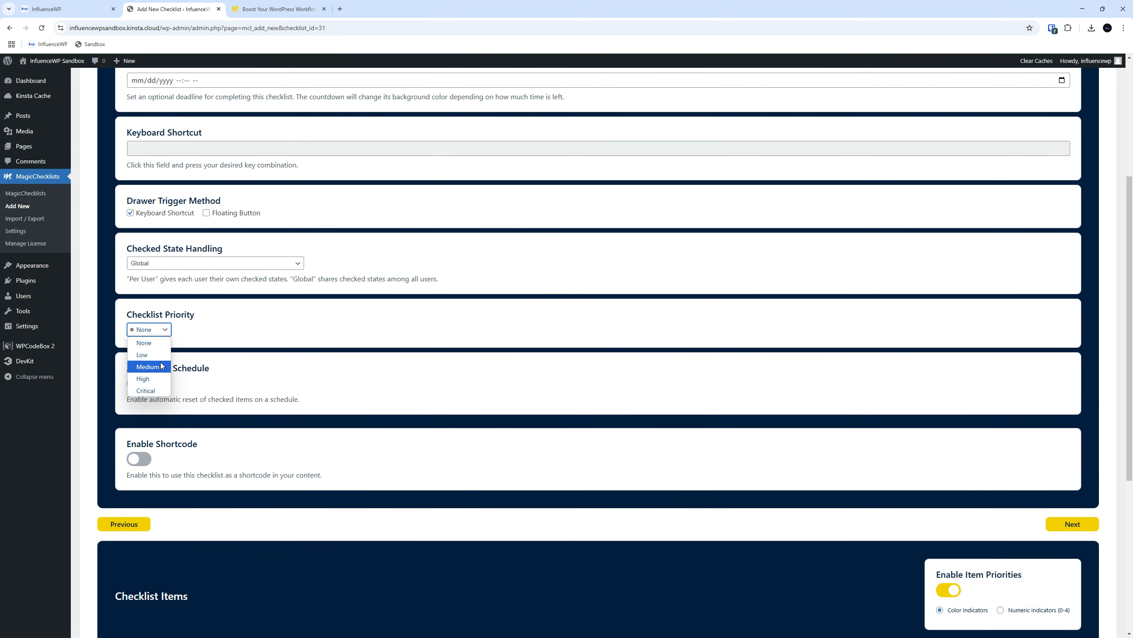
click(148, 366)
Step: Look over the remaining advanced settings and go back to the overview of active checklists
scroll(162, 368, up, 5)
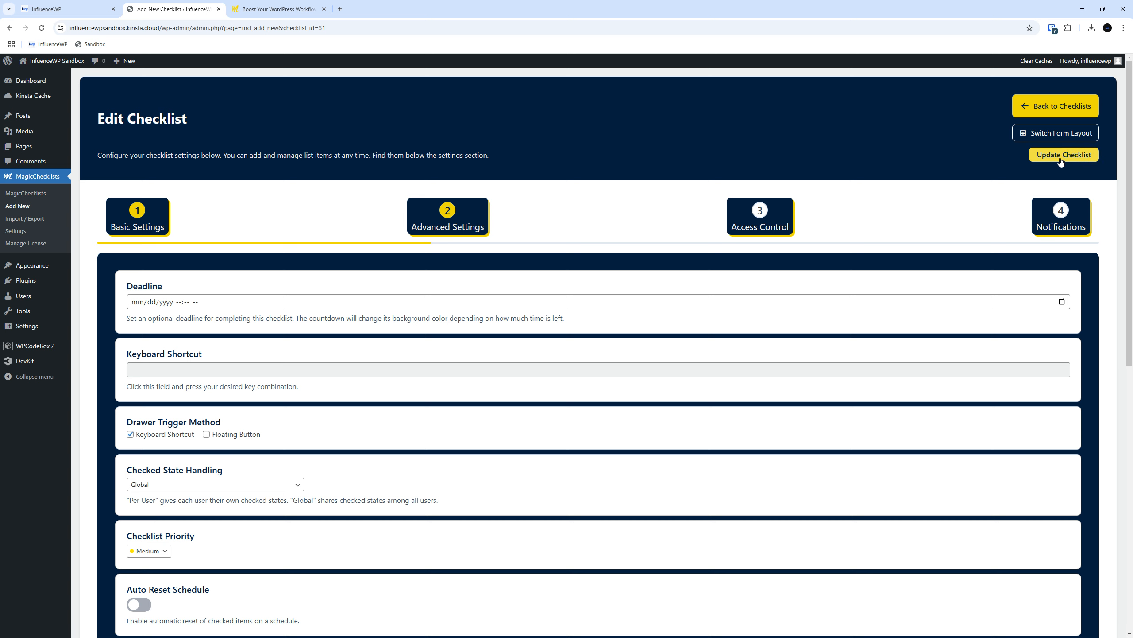
scroll(639, 340, down, 5)
scroll(639, 339, down, 1)
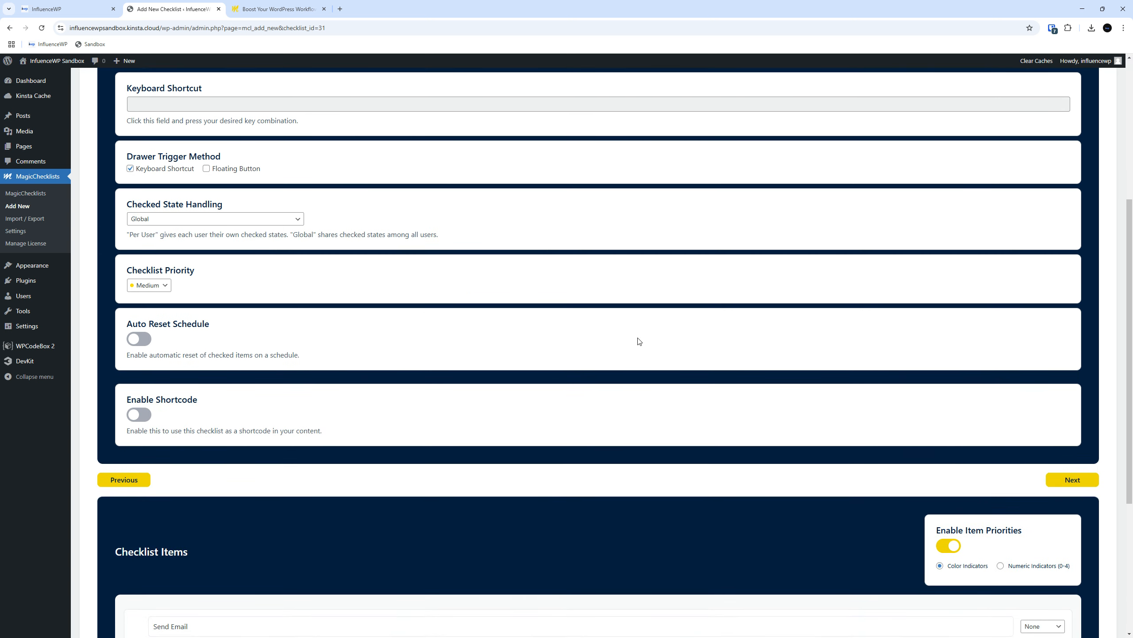
scroll(637, 339, up, 6)
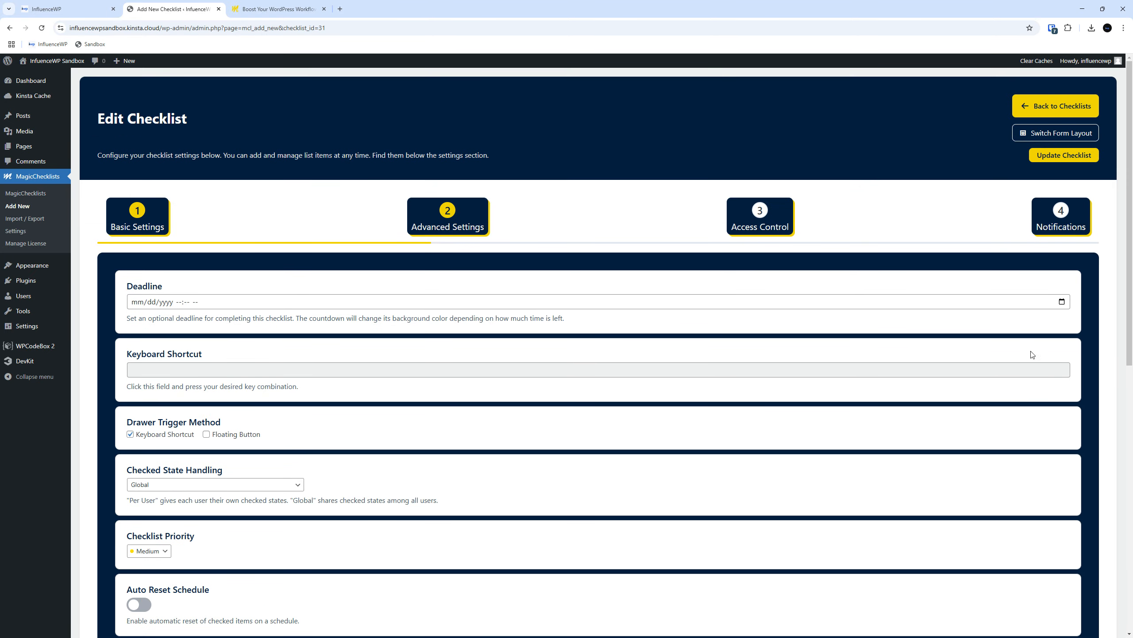
click(1051, 107)
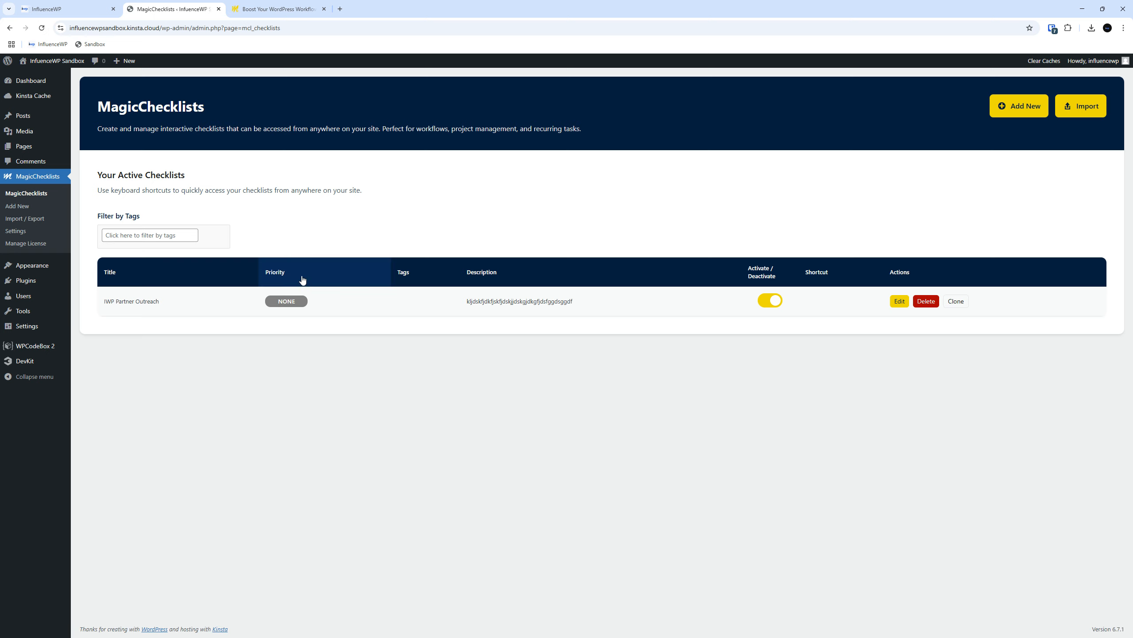
Step: Reopen the IWP Partner Outreach checklist and set its priority to Medium in the advanced settings
click(899, 301)
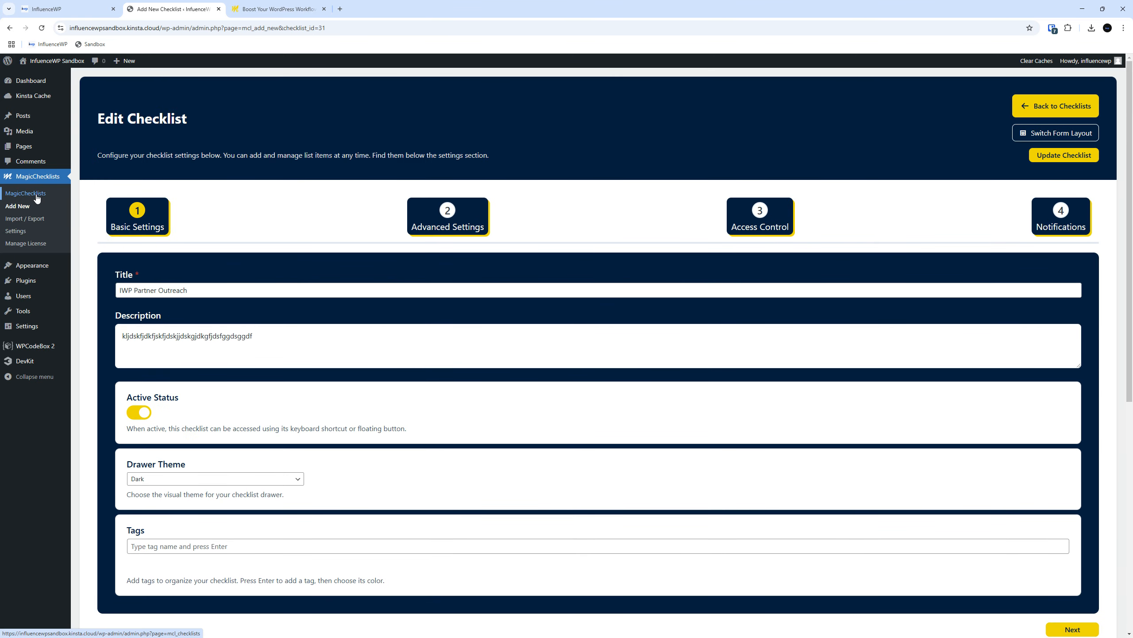
scroll(286, 313, down, 6)
scroll(326, 308, up, 5)
scroll(300, 316, down, 3)
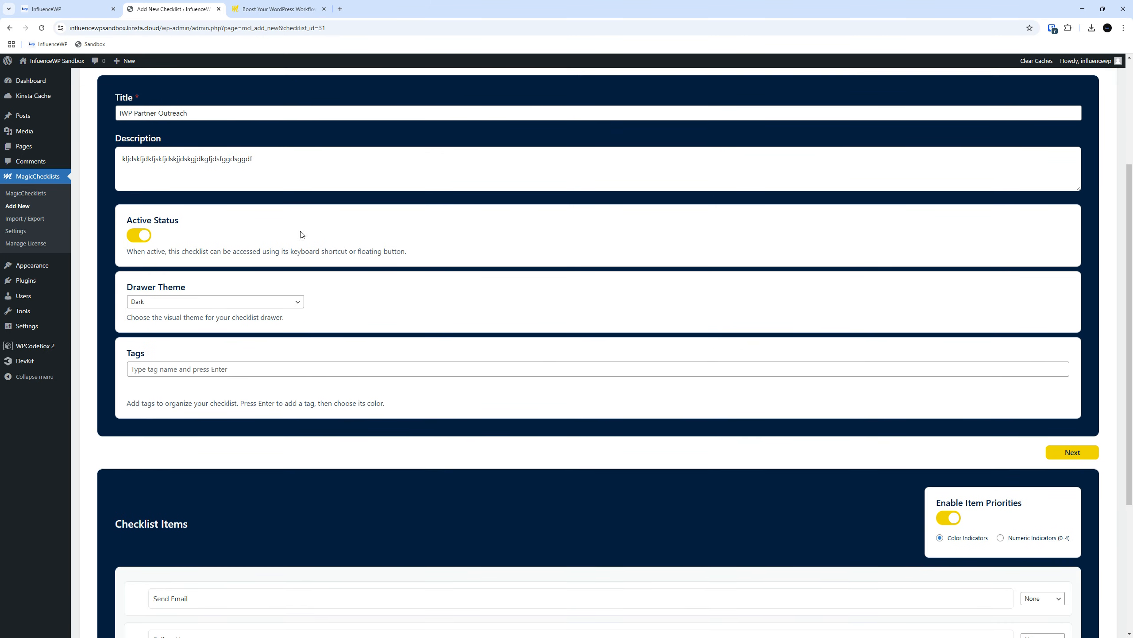
scroll(299, 246, down, 4)
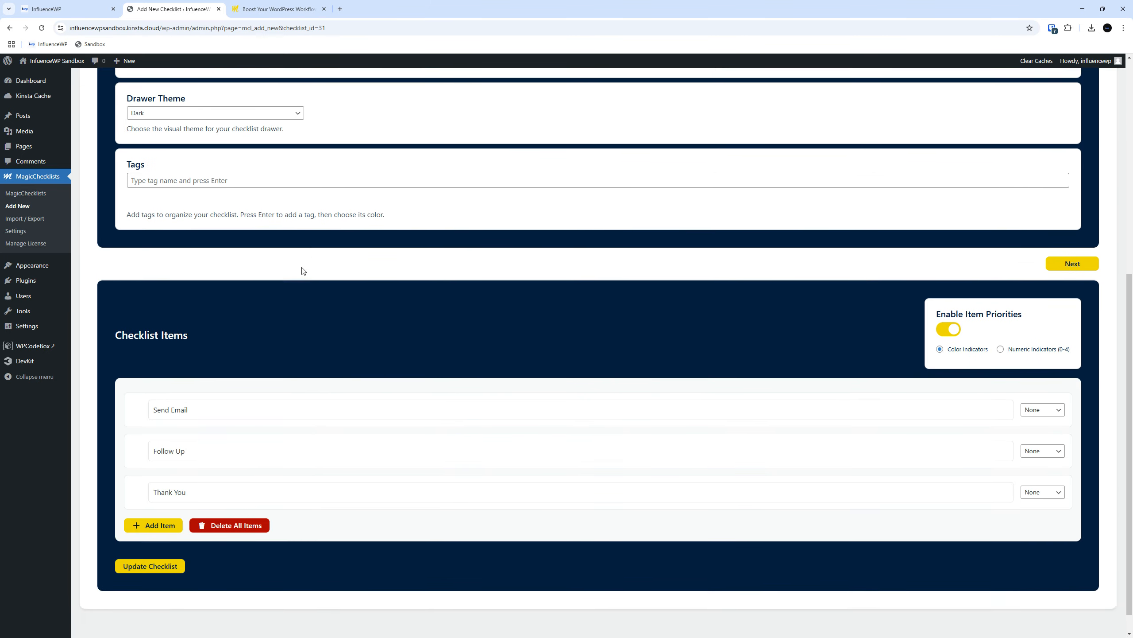
click(1073, 259)
scroll(292, 369, down, 4)
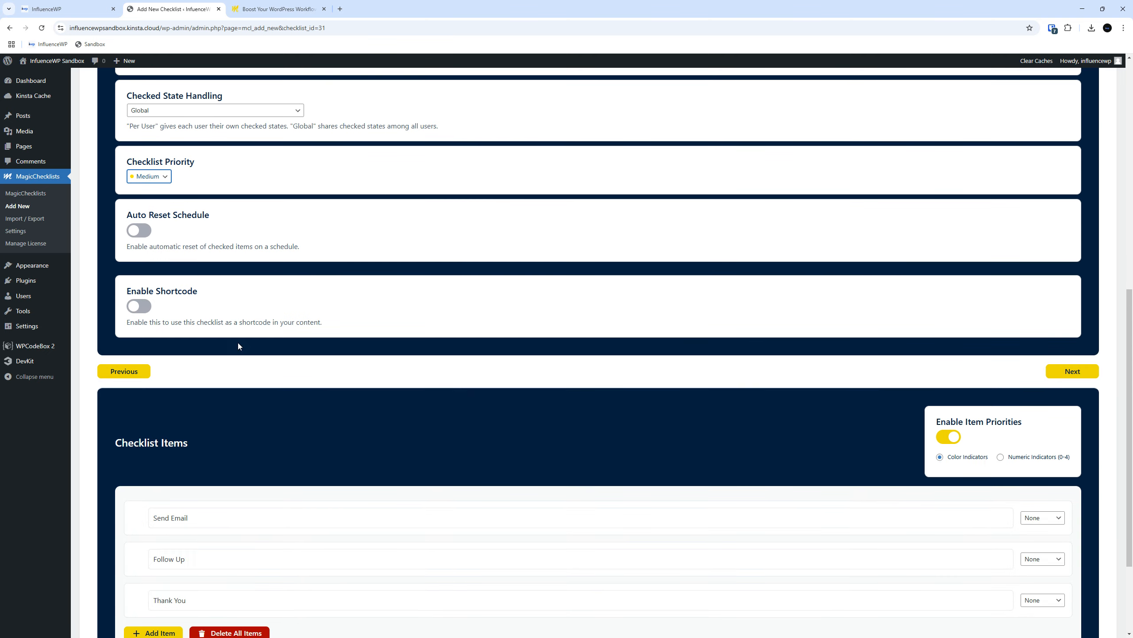
Step: Enable the shortcode for the checklist and copy the shortcode [magic_checklist id="31"]
click(138, 306)
scroll(779, 322, down, 7)
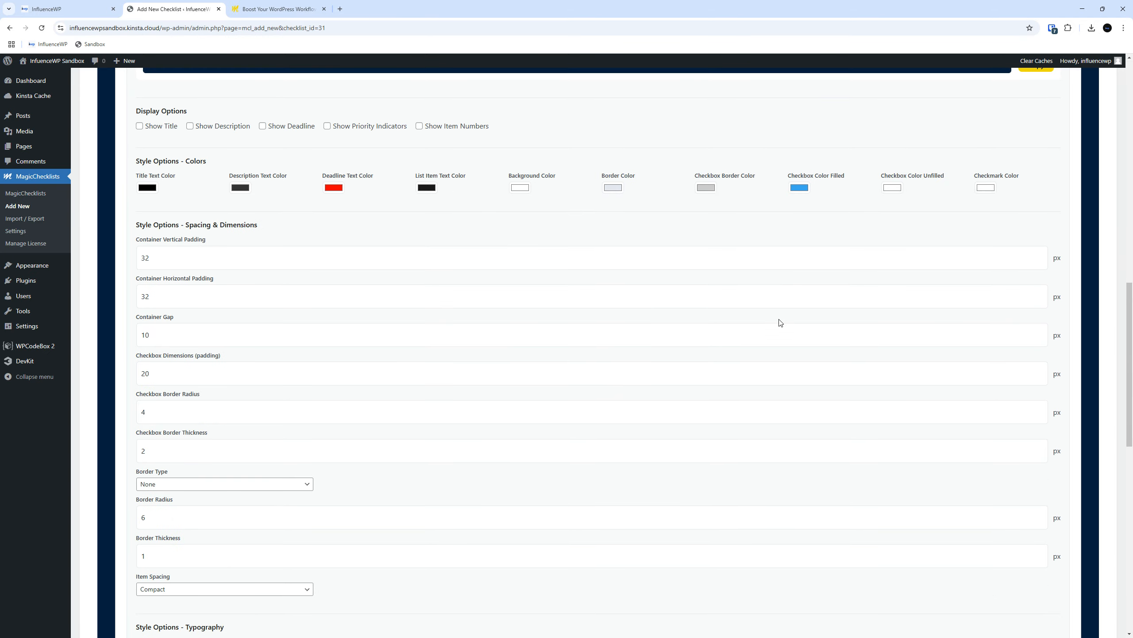
scroll(966, 269, up, 5)
click(1028, 288)
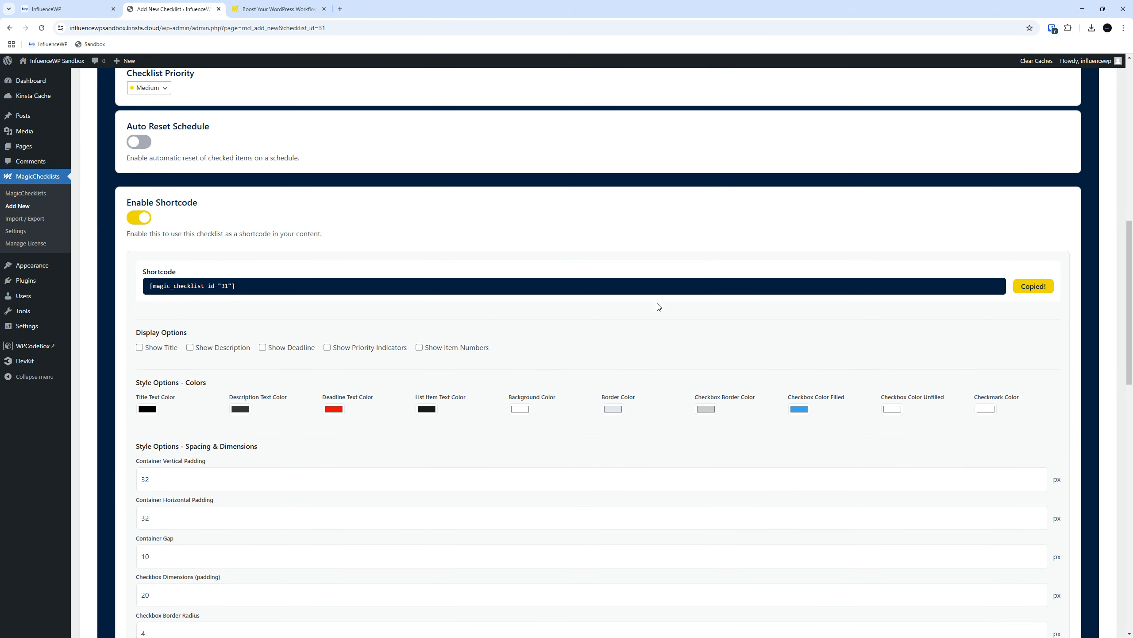
Step: Continue to the access control settings and review public access, allowed roles and users, invite links and loading conditions
scroll(602, 301, down, 15)
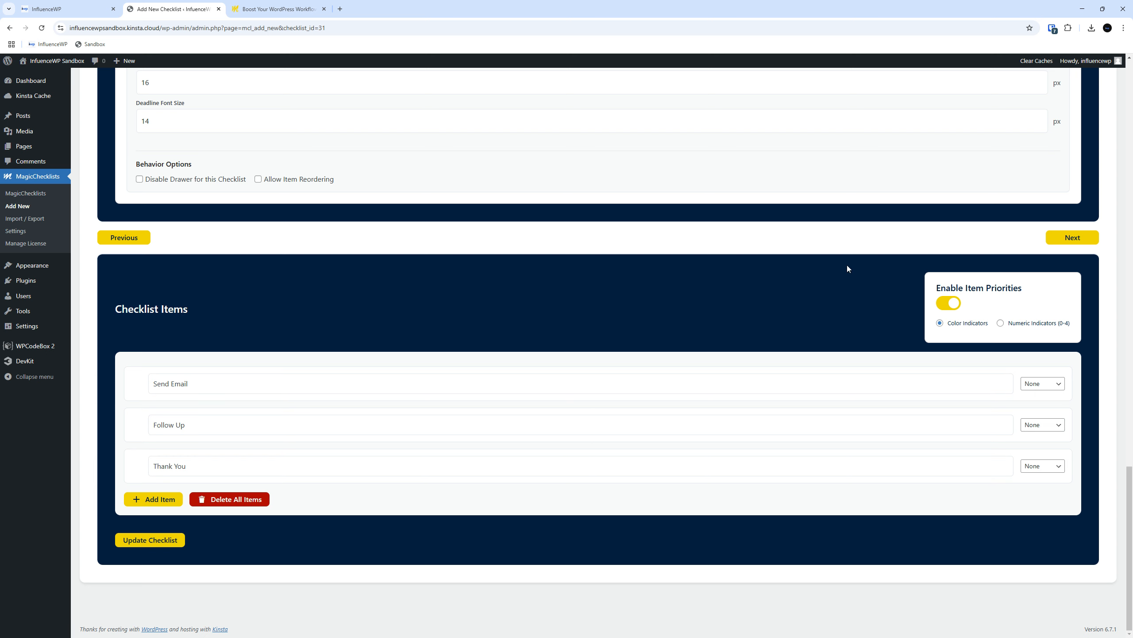
click(1064, 243)
scroll(788, 355, up, 7)
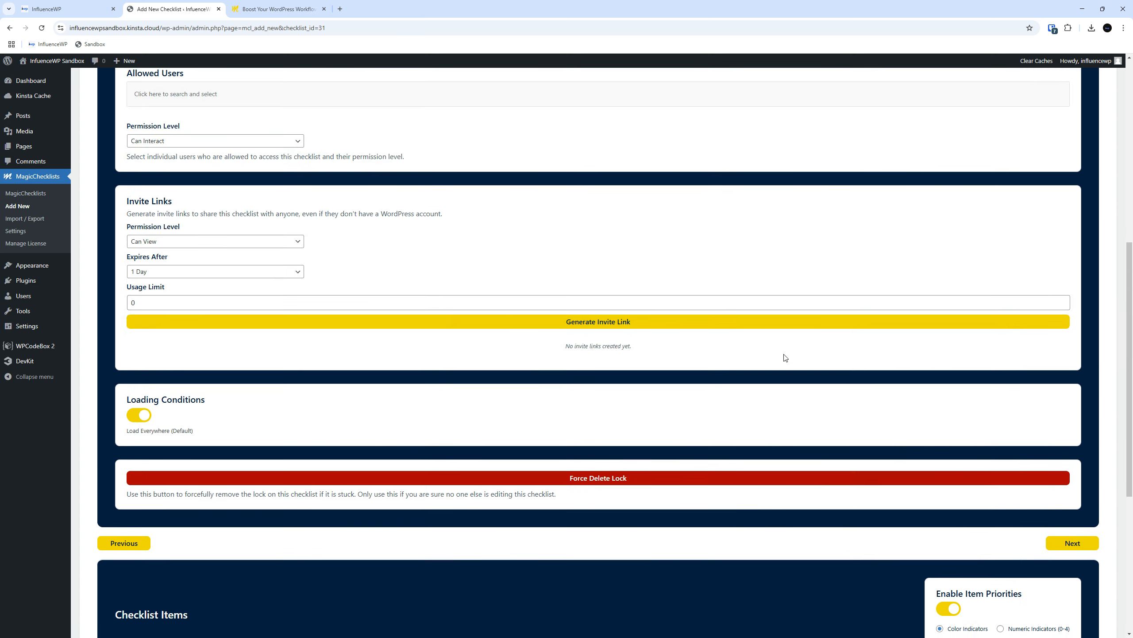
scroll(786, 357, up, 2)
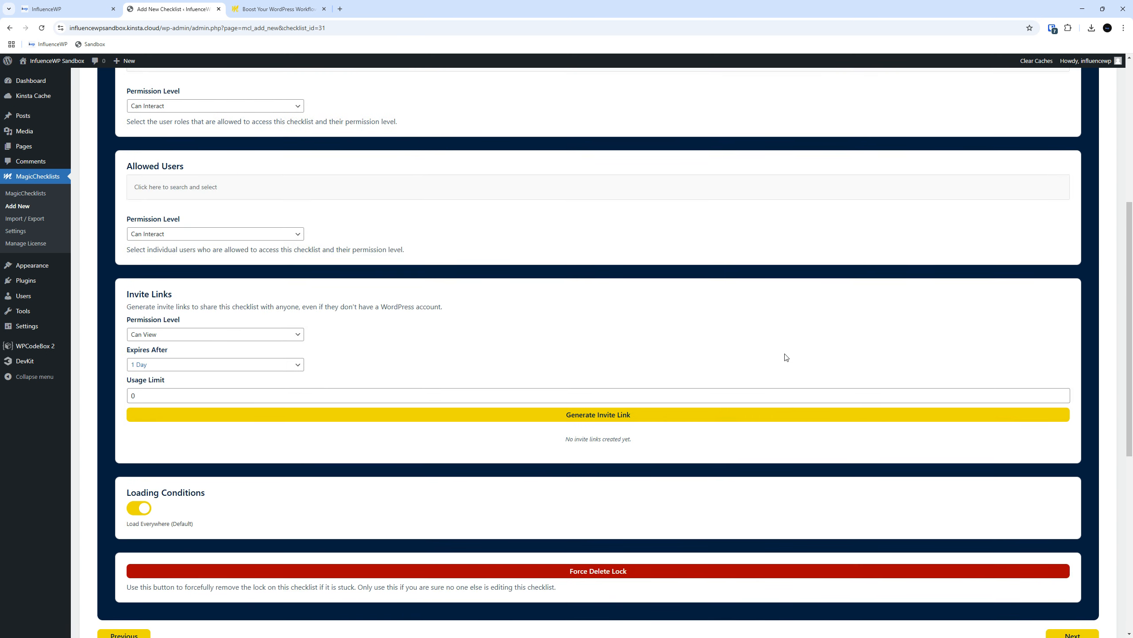
scroll(786, 357, up, 7)
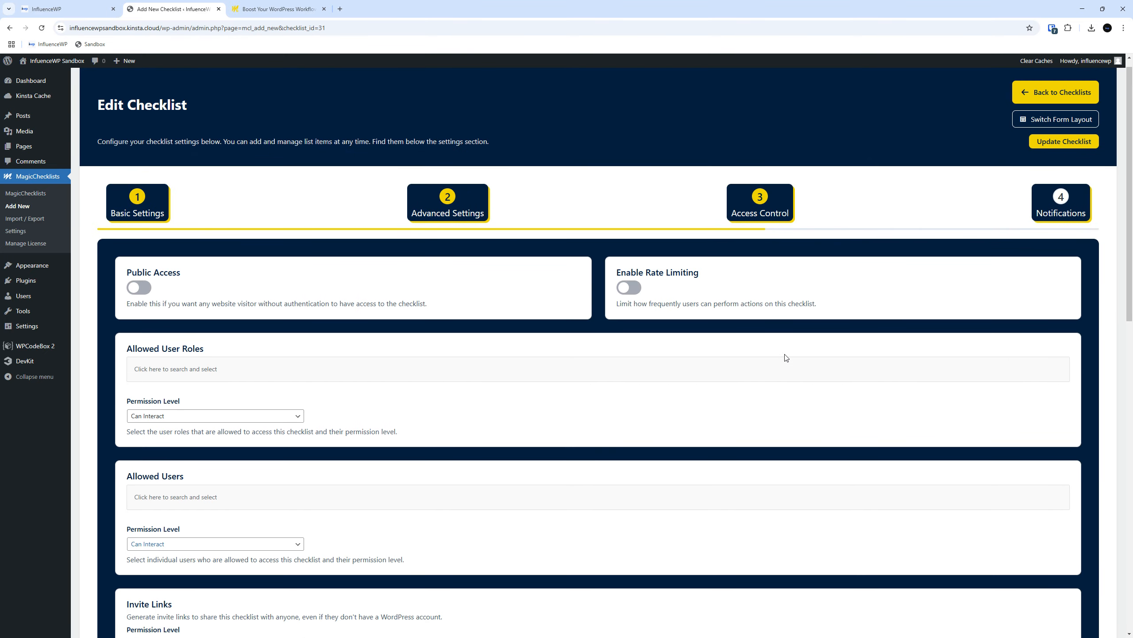
scroll(1006, 353, down, 10)
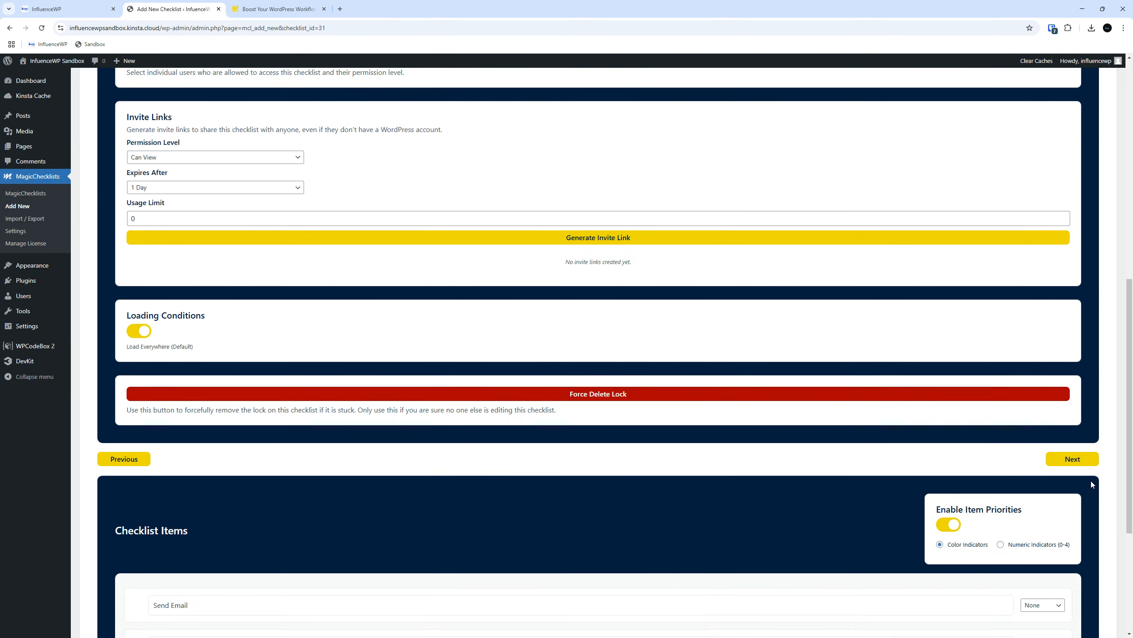
Step: Proceed through the notification stage to update the checklist, and open the IWP Partner Outreach drawer with its floating access control
click(1082, 462)
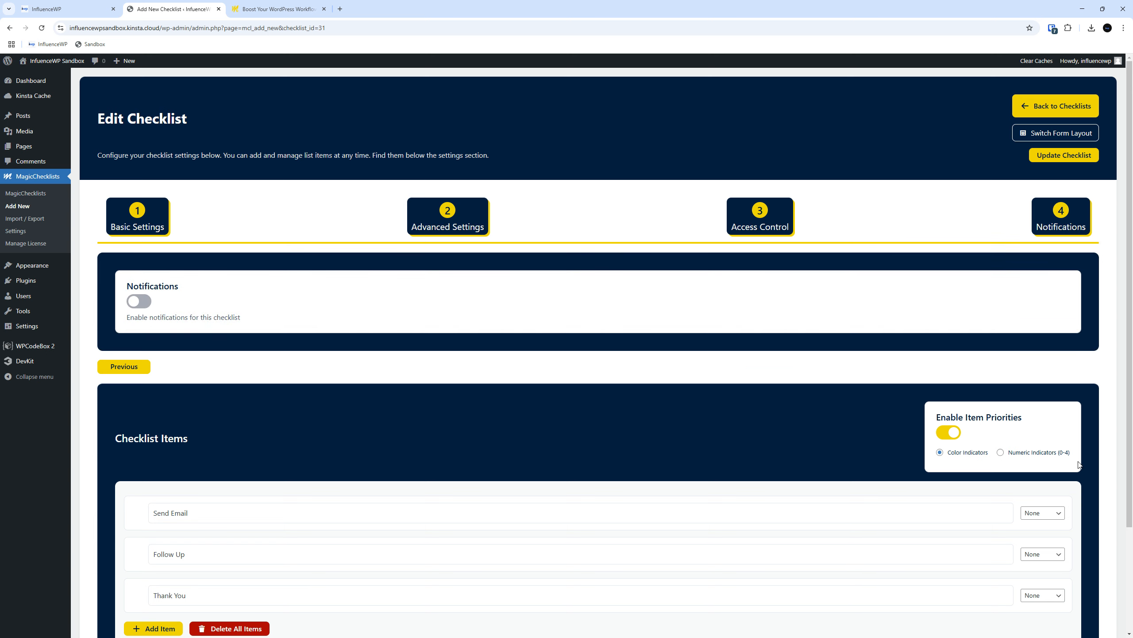
scroll(547, 407, down, 3)
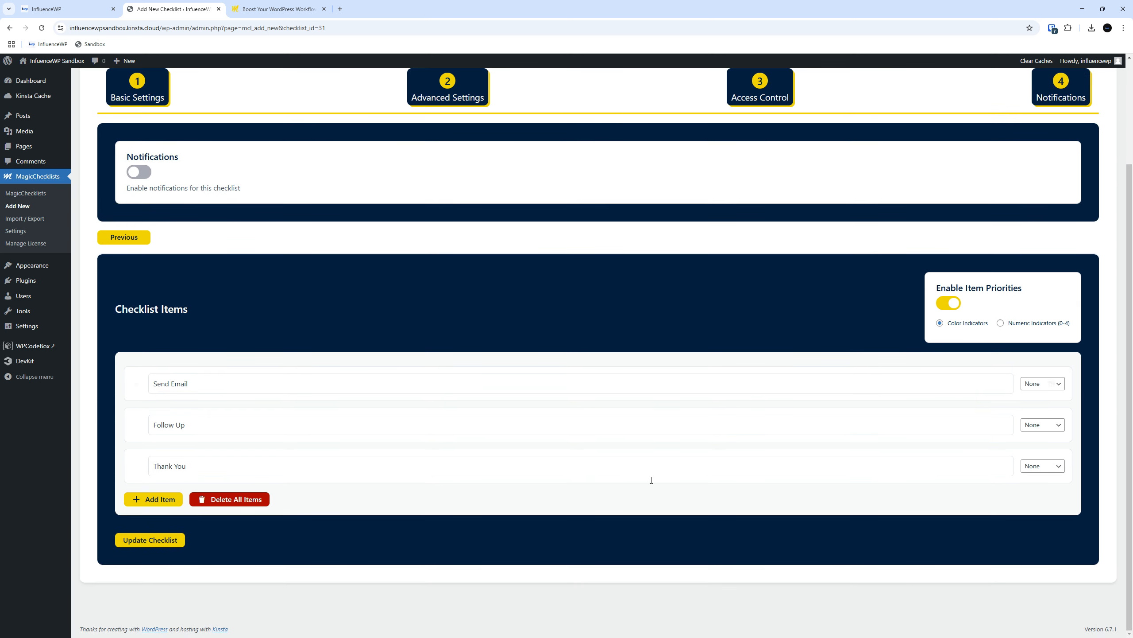
click(178, 540)
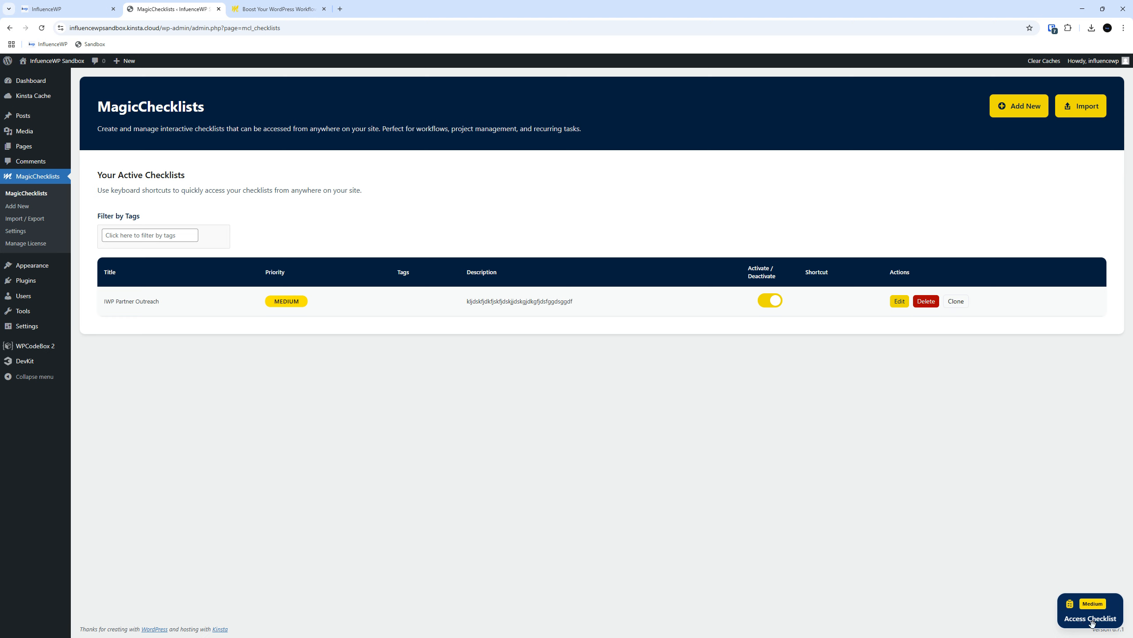
click(1092, 615)
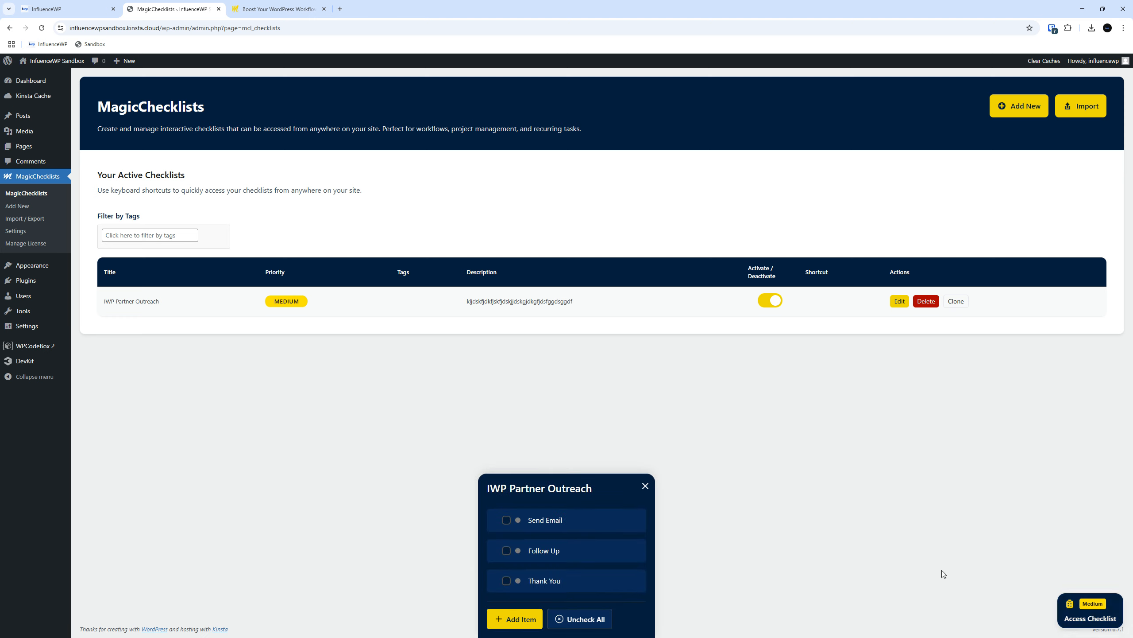
Step: Check off Send Email in the IWP Partner Outreach drawer, uncheck it again, and try its user assignment option
mouse_move(593, 518)
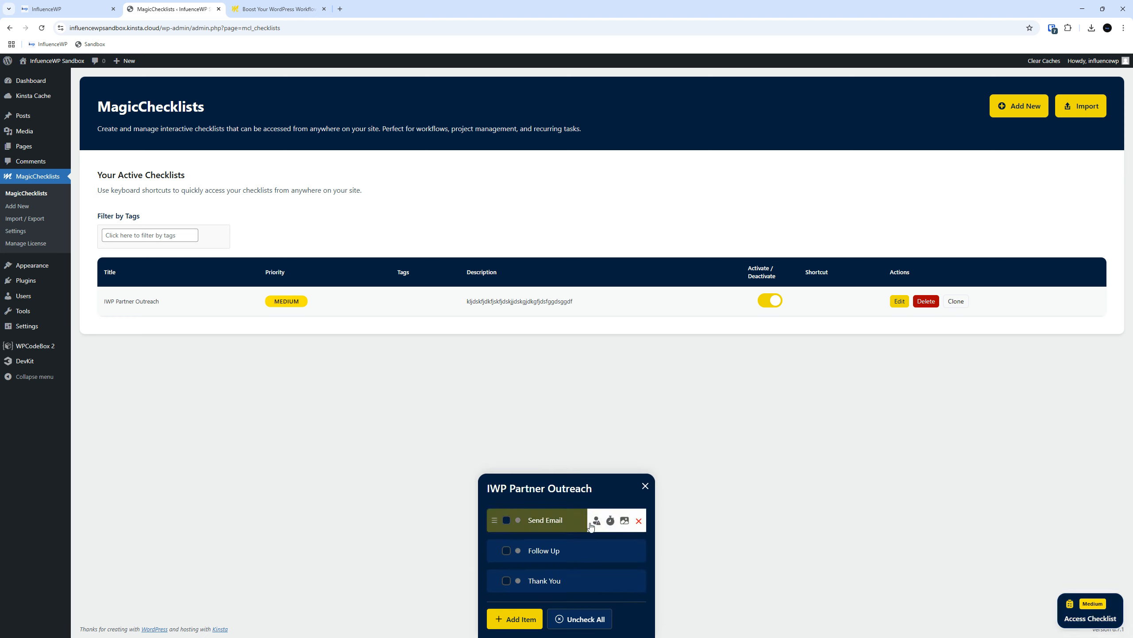
mouse_move(497, 521)
mouse_down()
mouse_move(498, 540)
mouse_move(496, 520)
mouse_up()
click(506, 521)
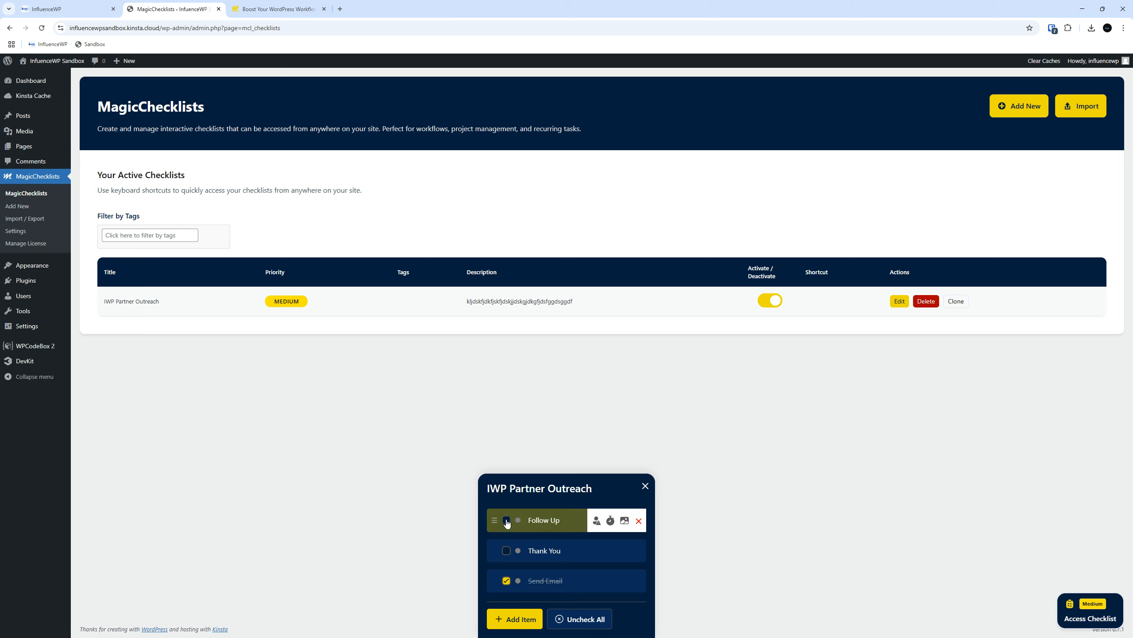
click(507, 581)
click(596, 520)
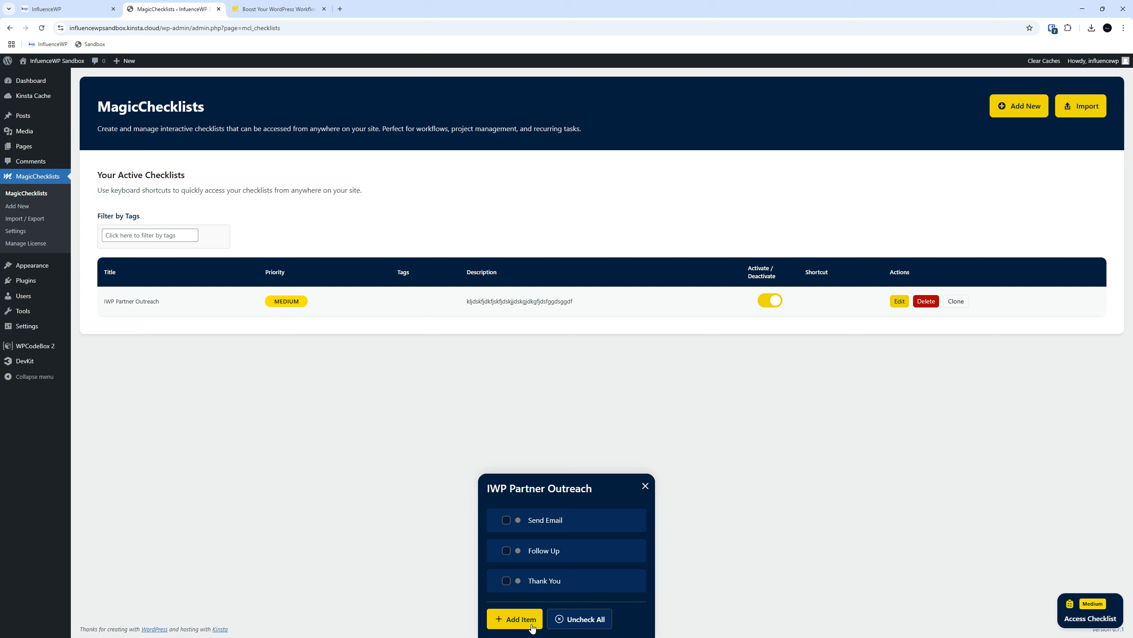
Step: Add an item named Hello to the IWP Partner Outreach drawer and close the drawer
click(506, 618)
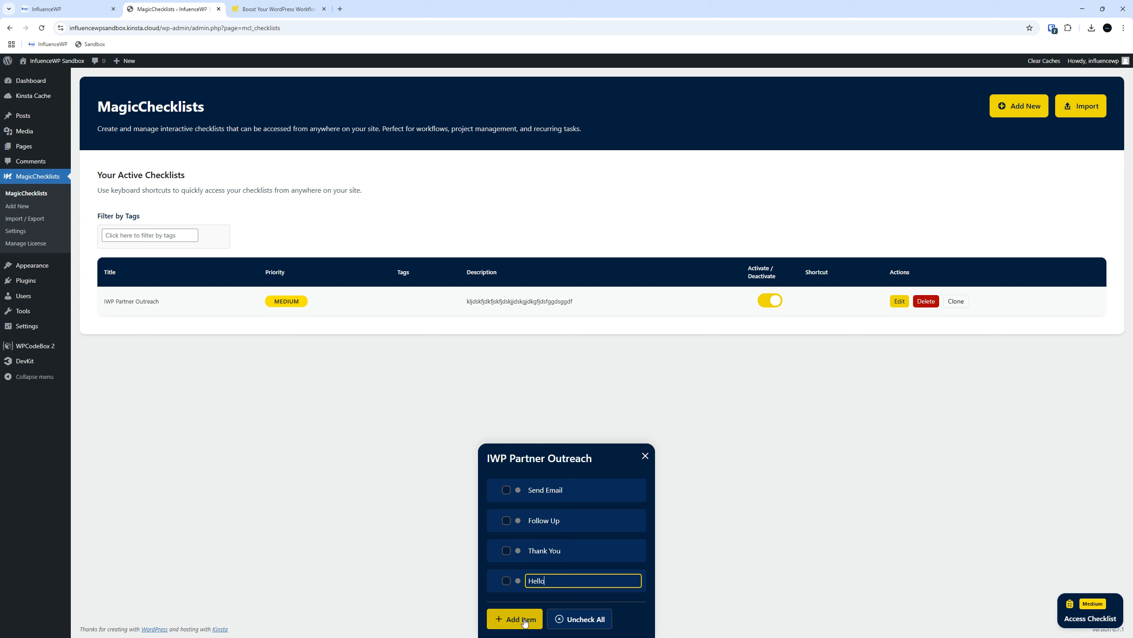
key(Return)
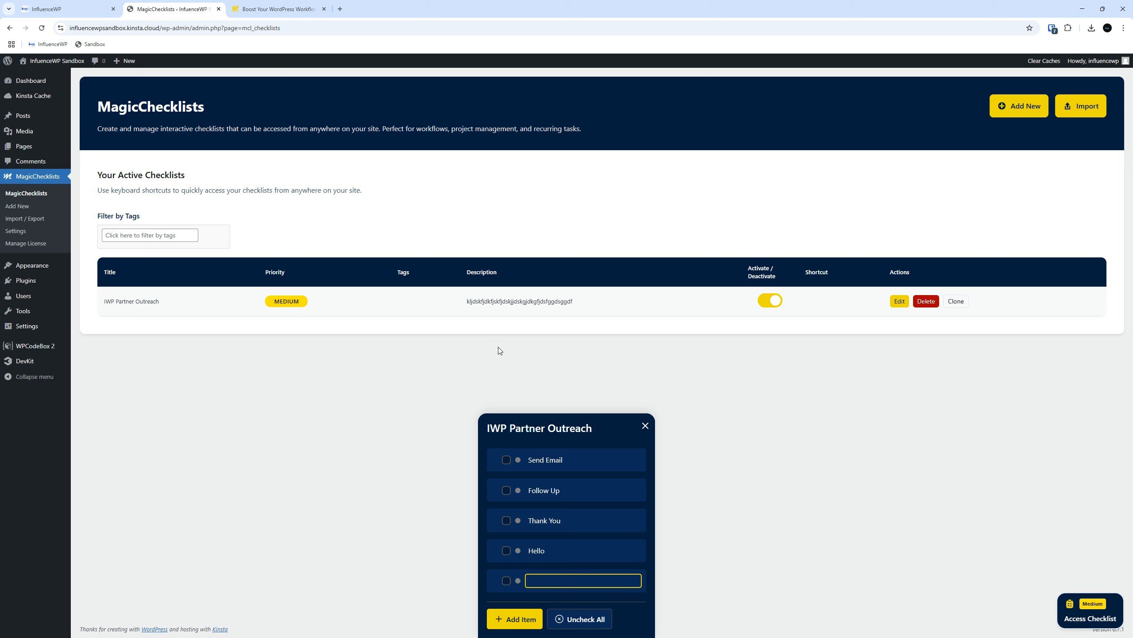
click(421, 398)
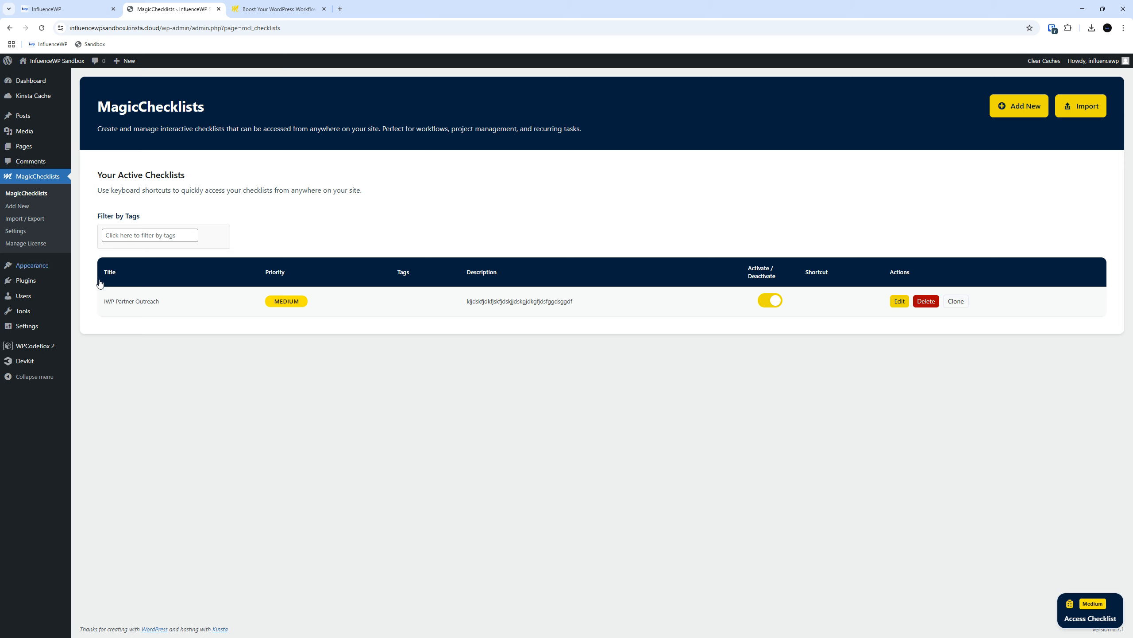
Step: Open the site's full page list in a new tab and open the Home page for editing in another tab
mouse_move(23, 148)
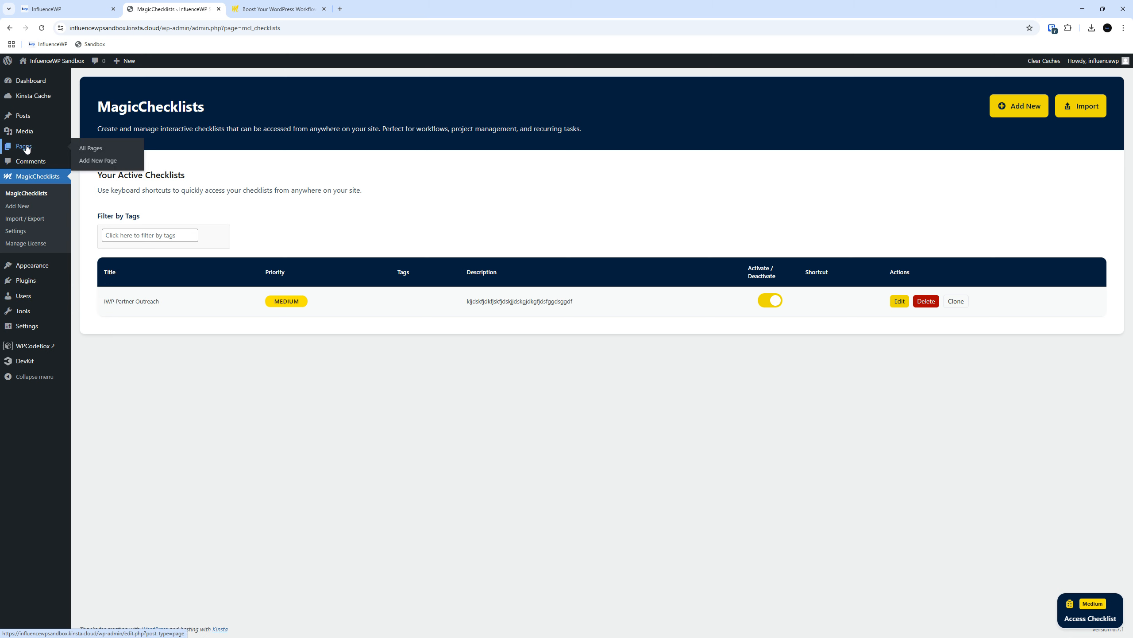
right_click(94, 160)
right_click(91, 150)
click(121, 162)
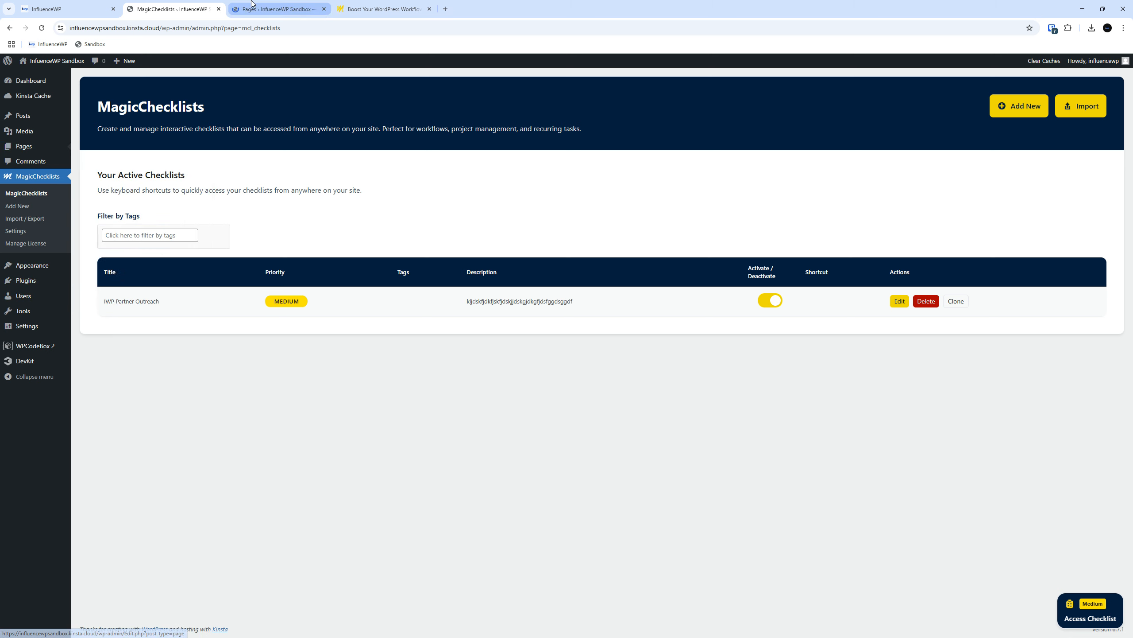
click(263, 9)
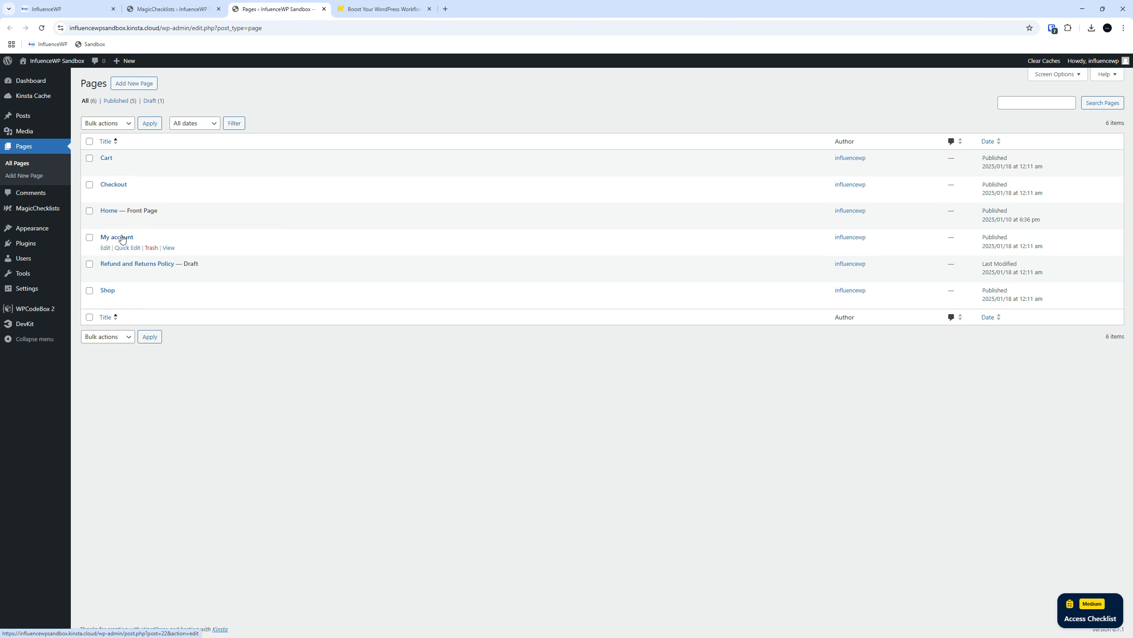
click(106, 222)
right_click(107, 223)
click(127, 231)
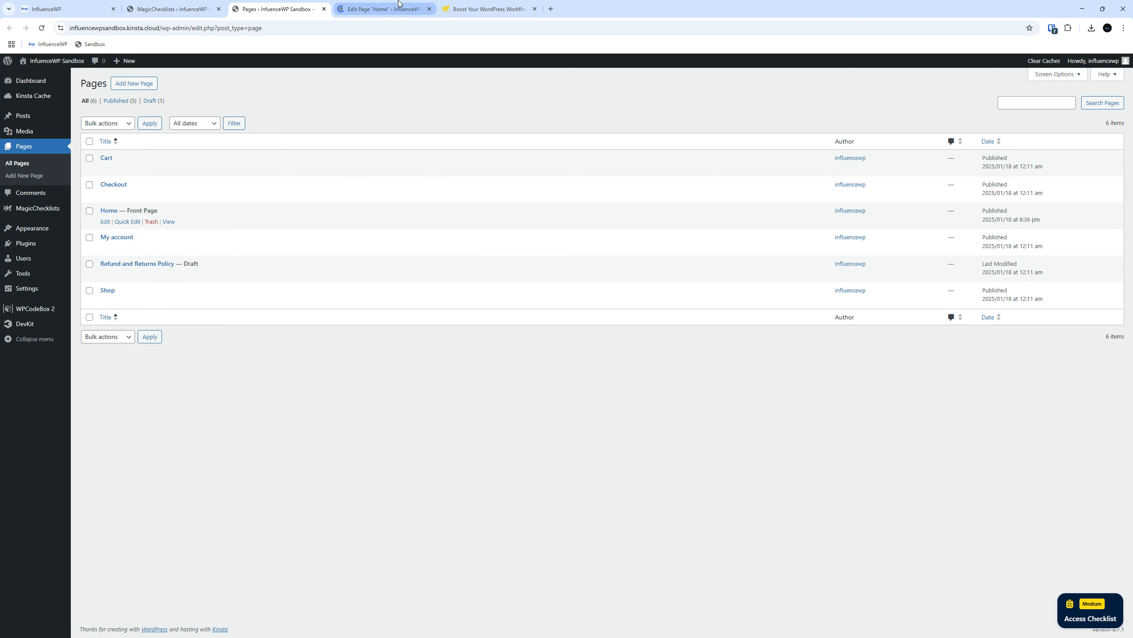
click(399, 3)
Step: Replace the Home page's existing shortcode with [magic_checklist id="31"] and save the page
triple_click(436, 183)
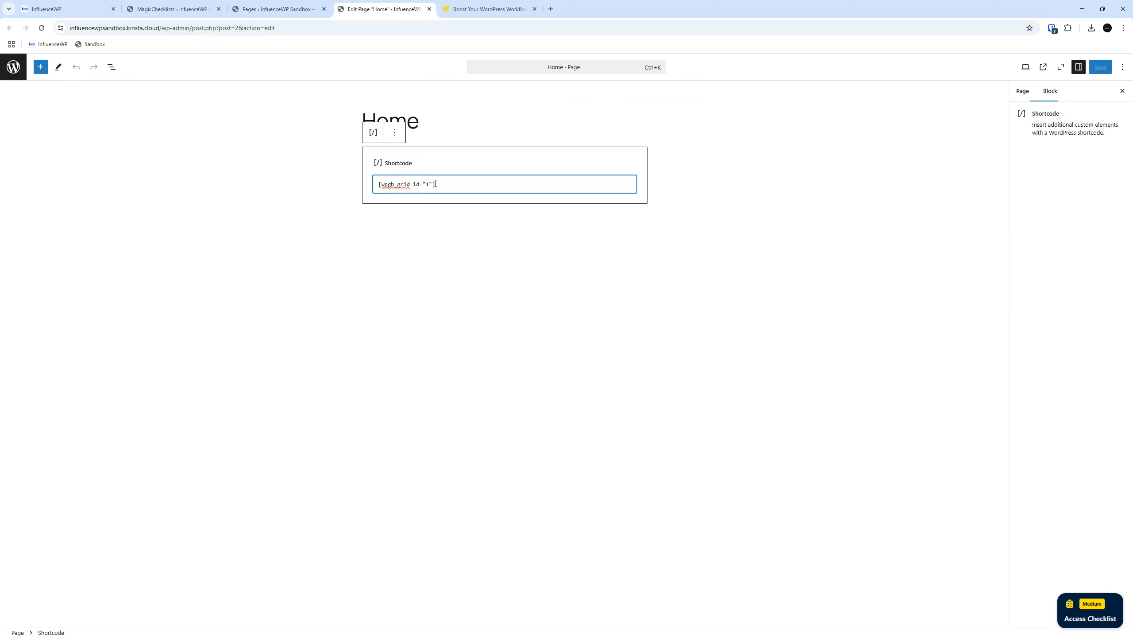
text([magic_checklist id="31"])
click(1100, 67)
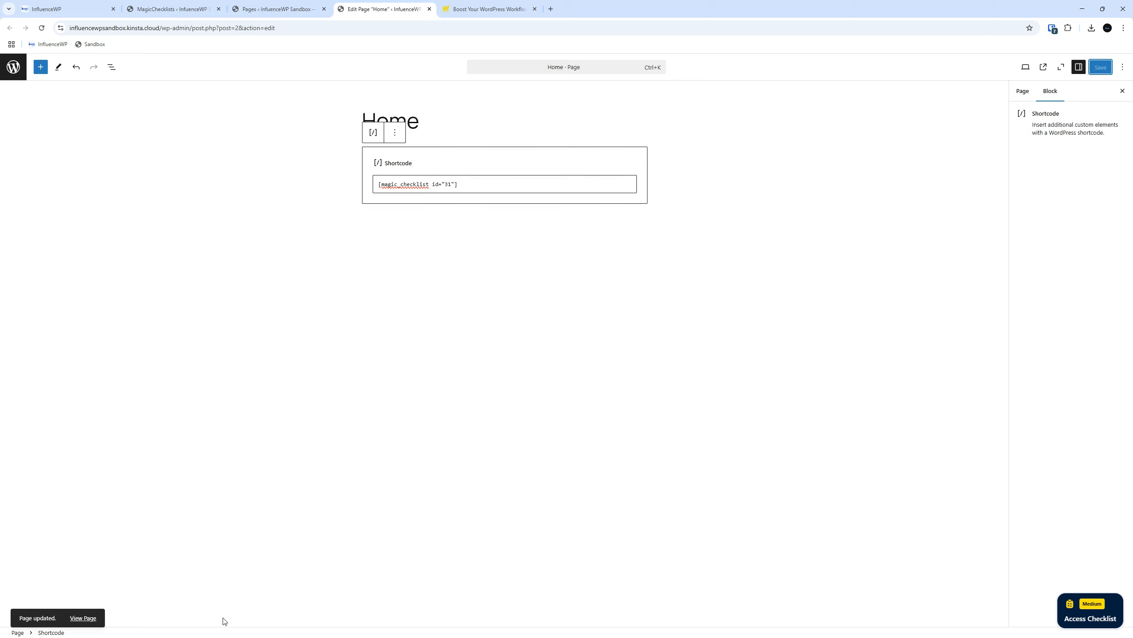
Step: View the published Home page and check off all five checklist items, including Send Email, Follow Up, Thank You and Hello
click(1043, 67)
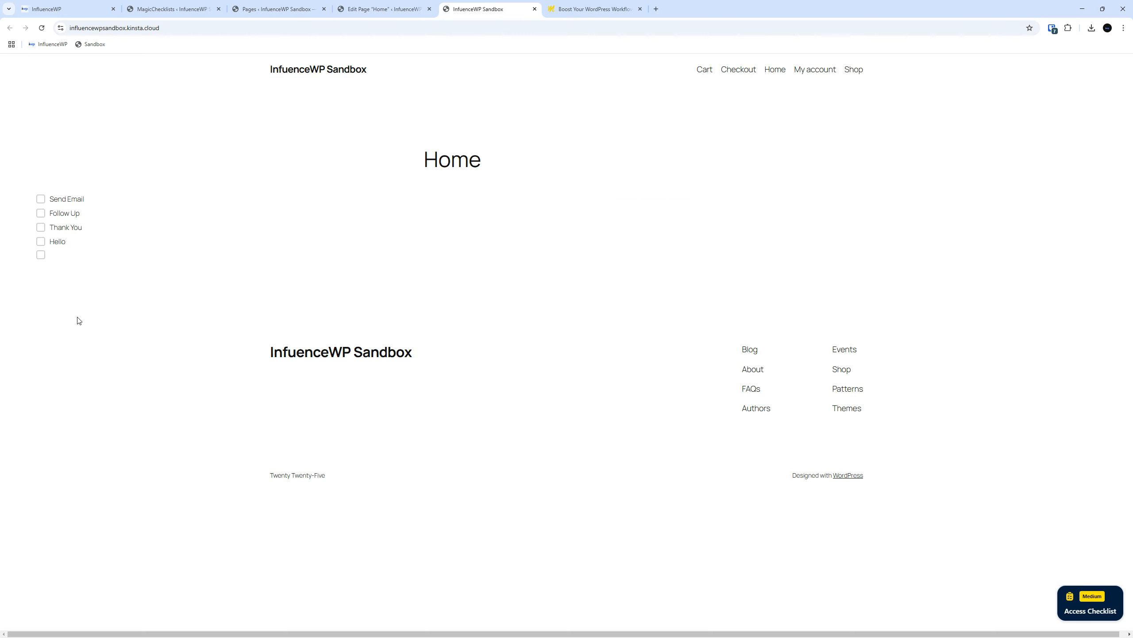
click(41, 199)
click(40, 213)
click(40, 227)
click(41, 242)
click(40, 255)
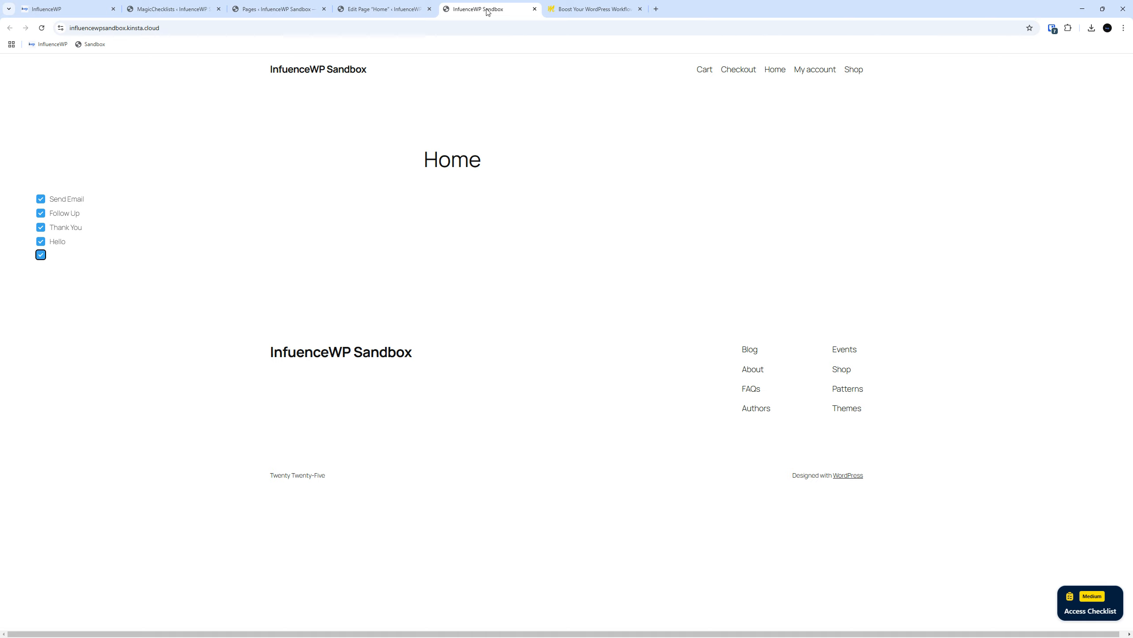
Step: Return to MagicChecklists, reopen the IWP Partner Outreach checklist for editing, and view its drawer theme choices
click(403, 6)
click(254, 6)
click(166, 4)
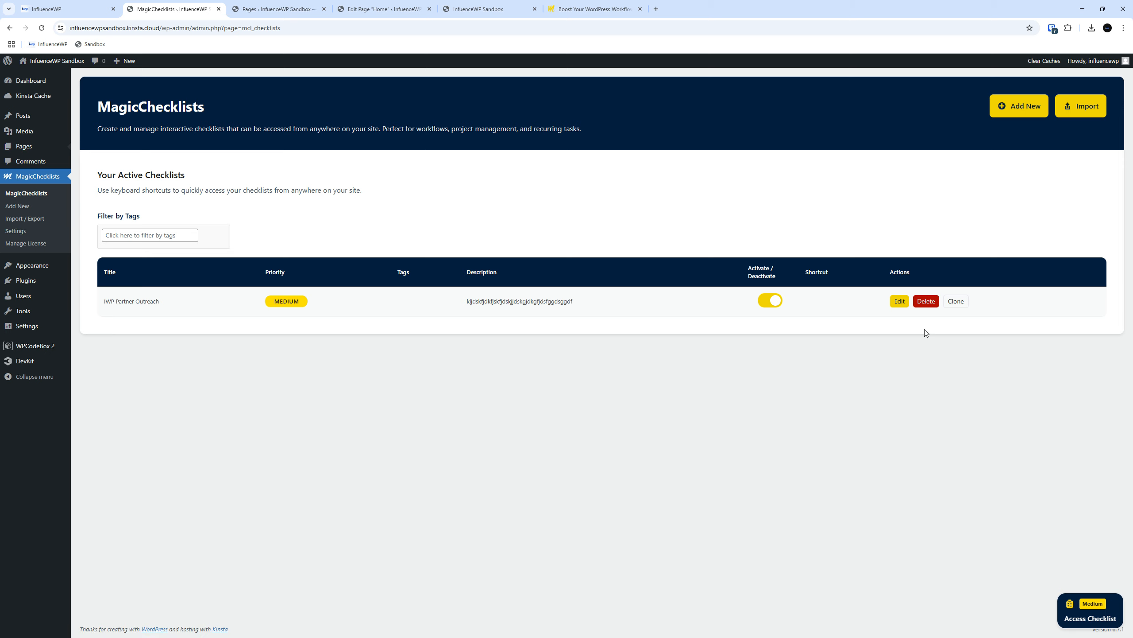
click(899, 302)
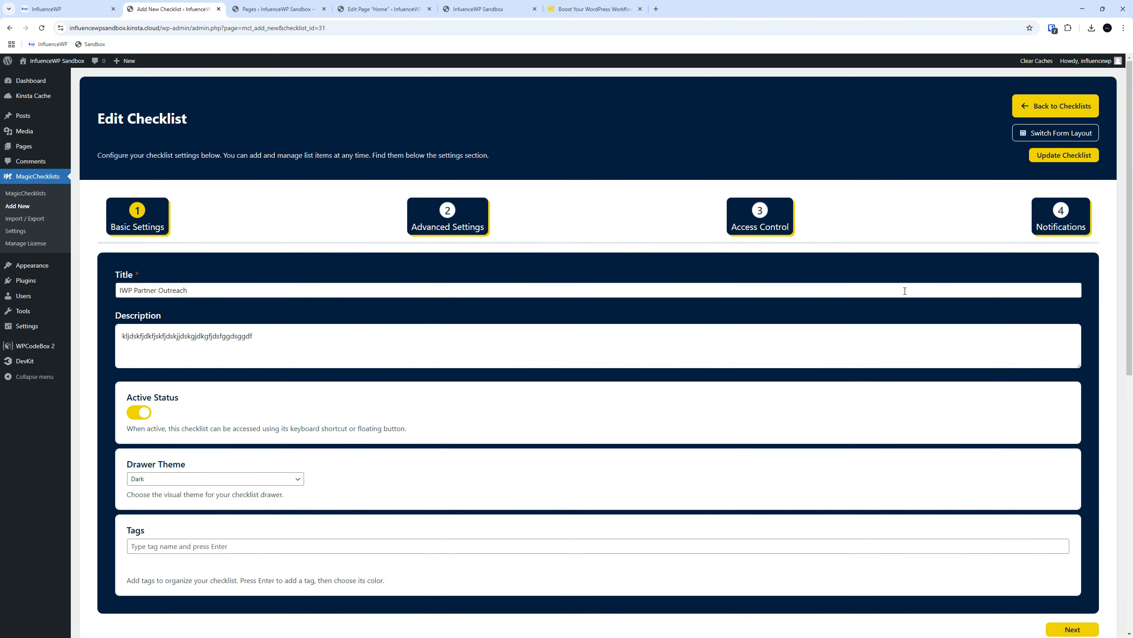
scroll(229, 375, down, 2)
scroll(297, 330, up, 2)
scroll(303, 302, down, 3)
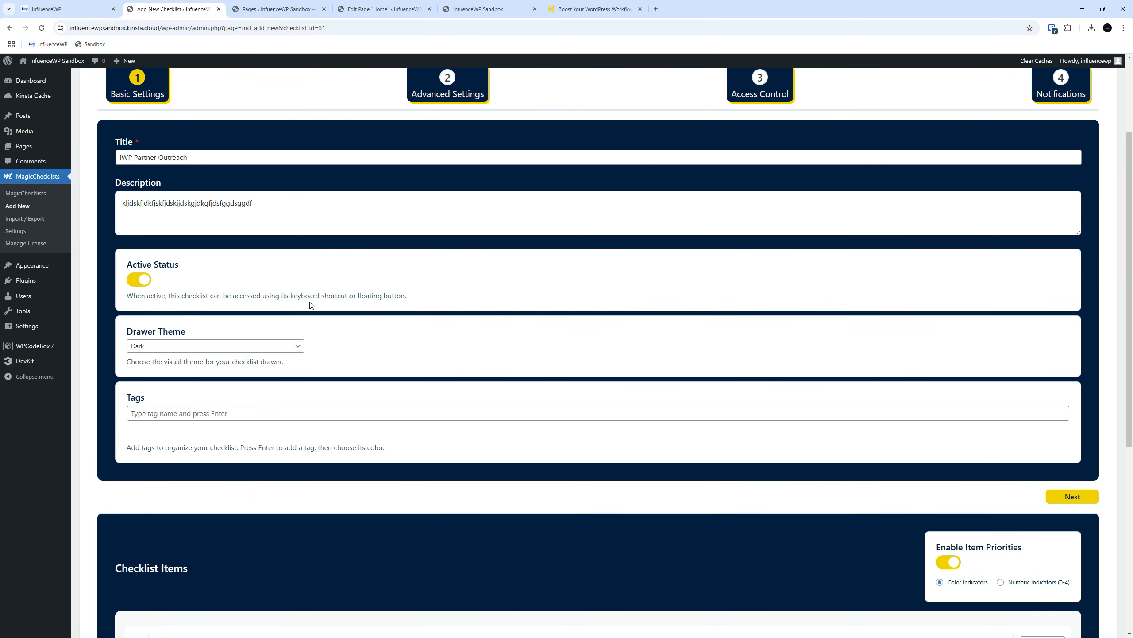
scroll(274, 359, down, 1)
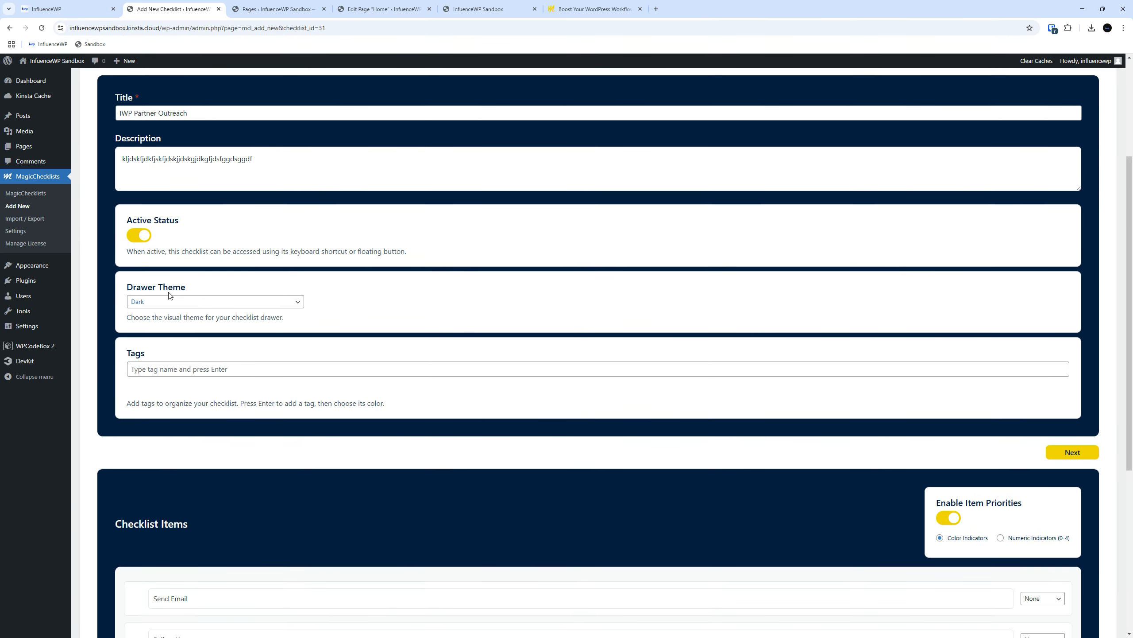
scroll(215, 312, down, 1)
click(192, 261)
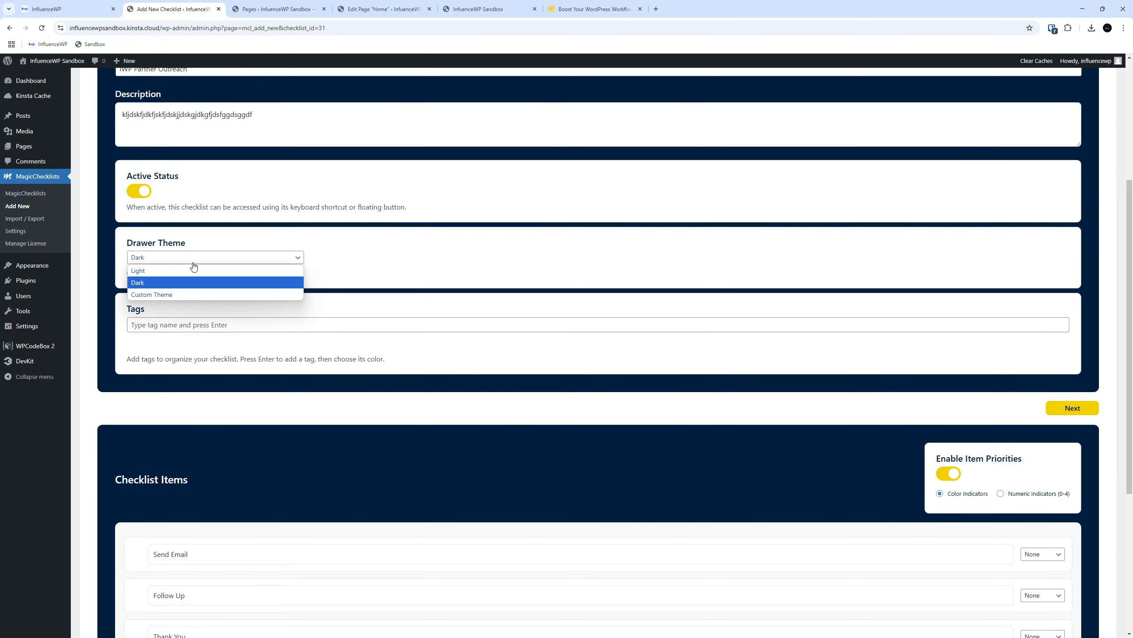
click(193, 264)
Step: Compare the checklist on the published Home page with its floating drawer on the Pages screen, and return to the checklist editor
click(518, 5)
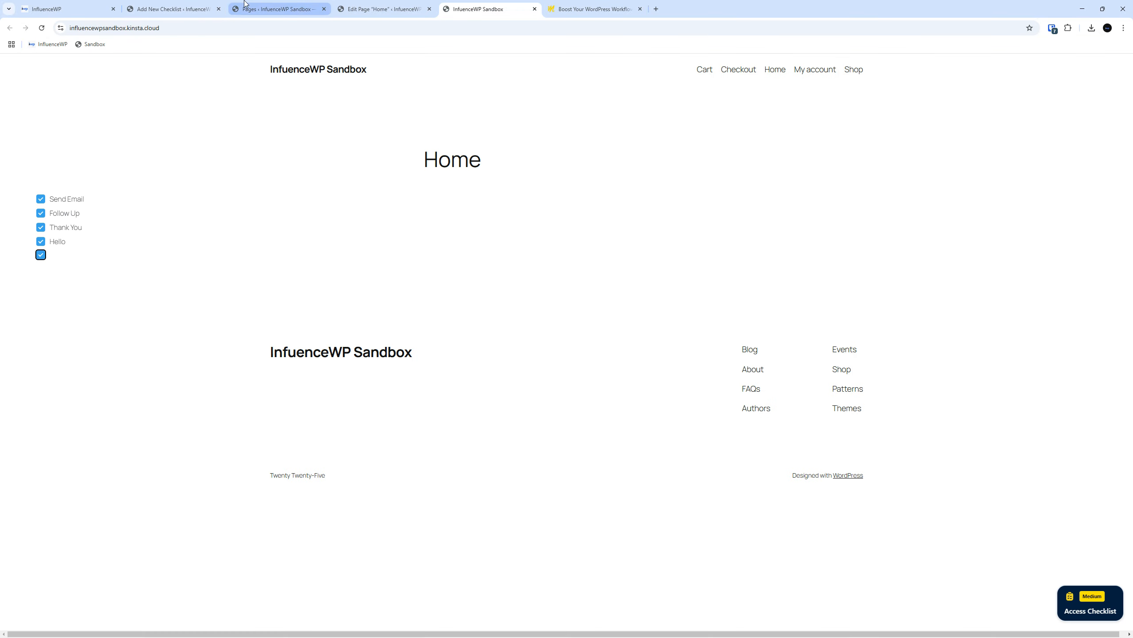
click(277, 9)
click(174, 9)
scroll(850, 444, down, 1)
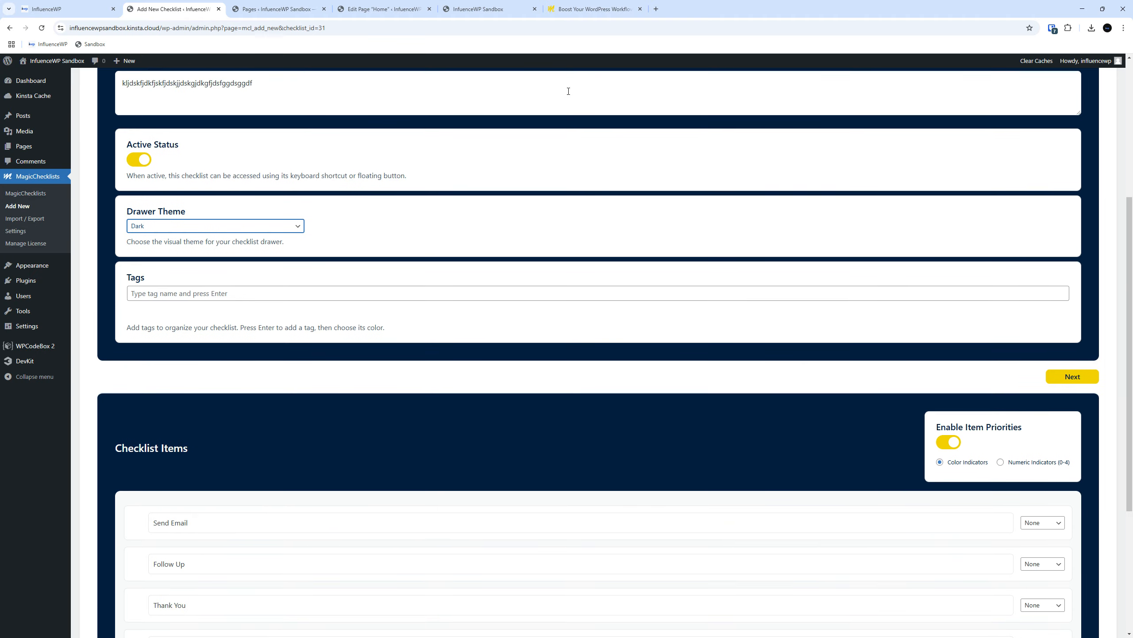
click(277, 9)
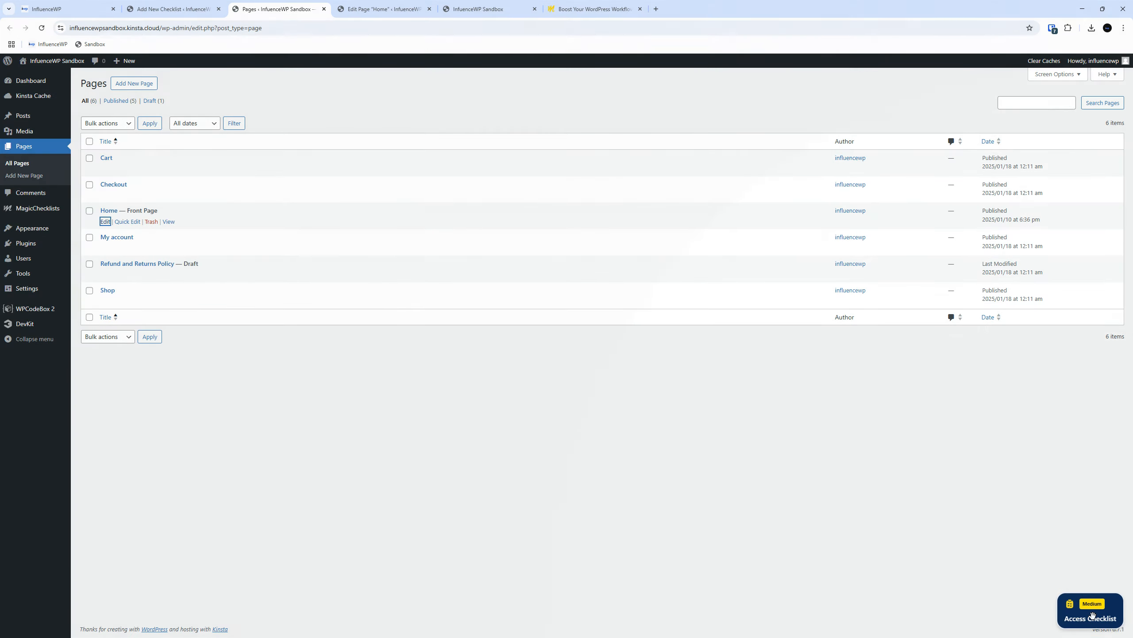
click(1091, 615)
click(173, 9)
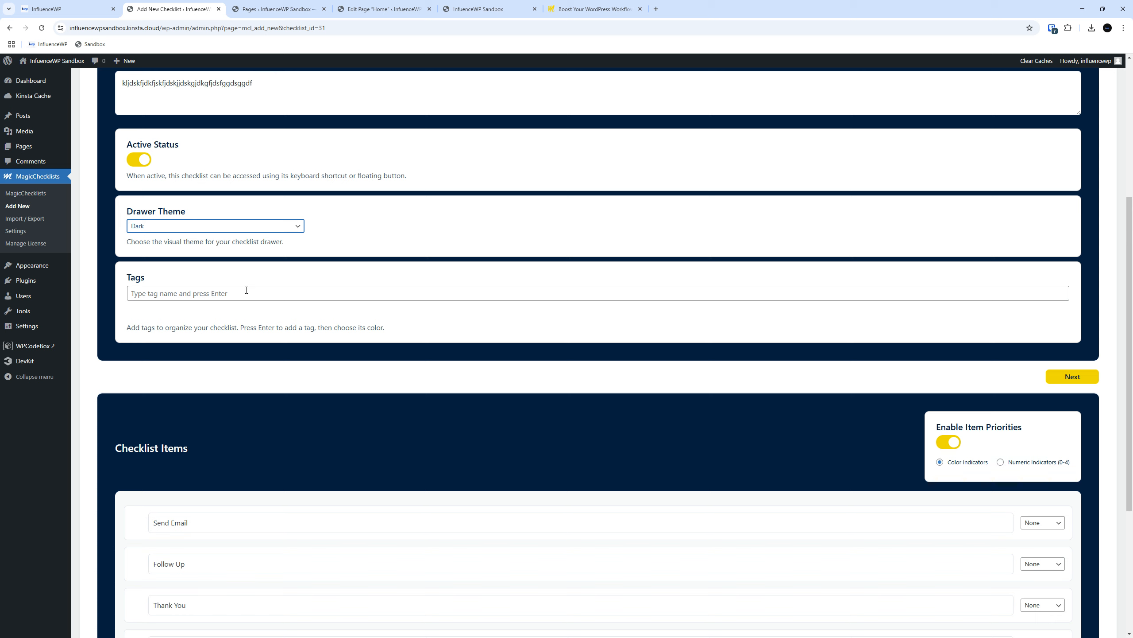
Step: Set the checklist's drawer theme to Light, update the checklist, and open its floating drawer
click(184, 236)
click(178, 239)
scroll(878, 198, up, 5)
click(1071, 155)
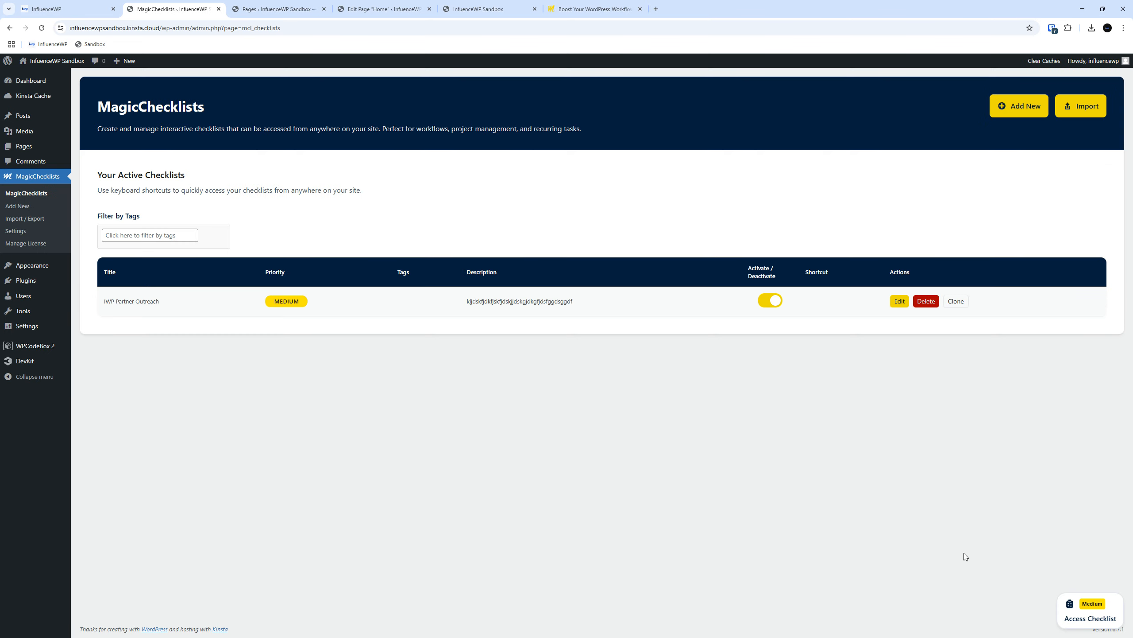
click(1073, 604)
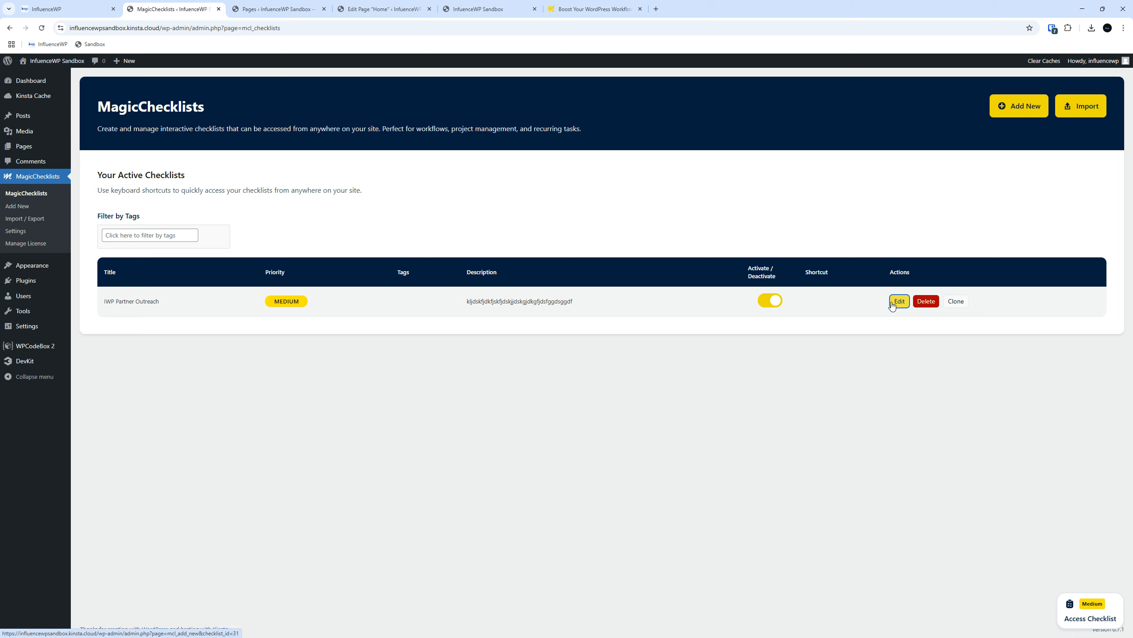
Step: Reopen the checklist, examine the shortcode display and style options in the advanced settings, and compare them with the published Home page
click(900, 301)
scroll(290, 425, down, 10)
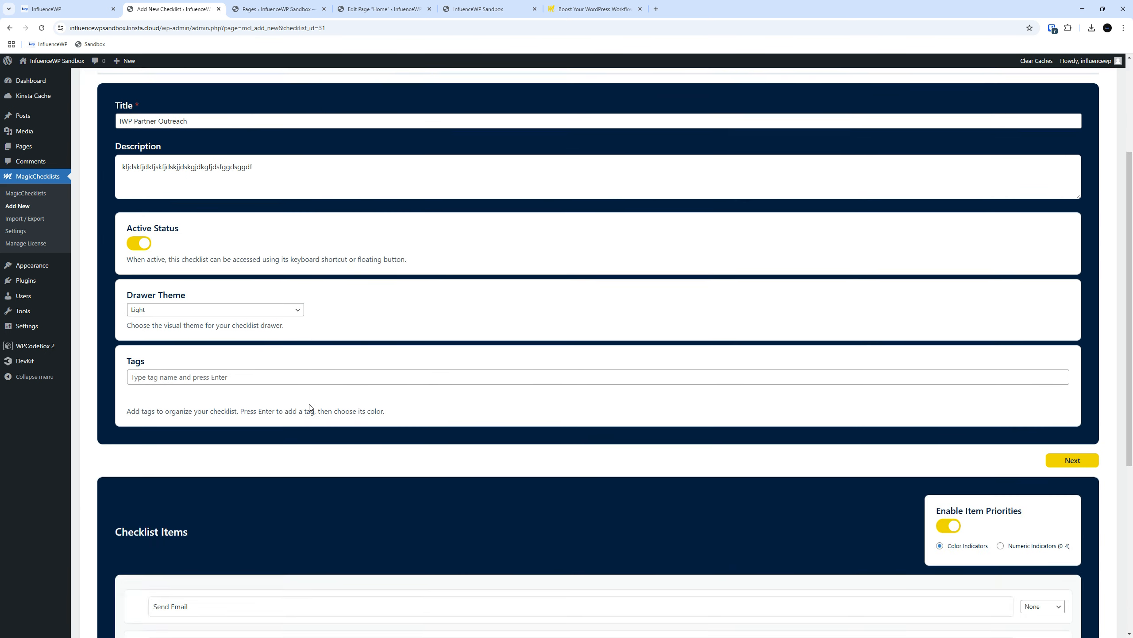
scroll(351, 365, up, 12)
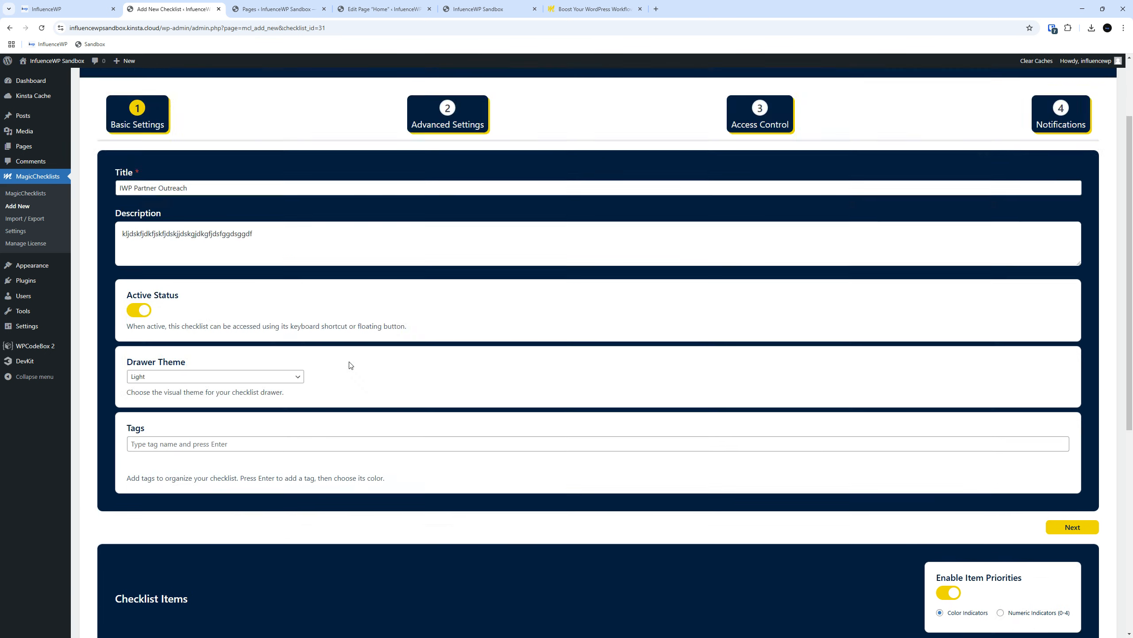
click(468, 180)
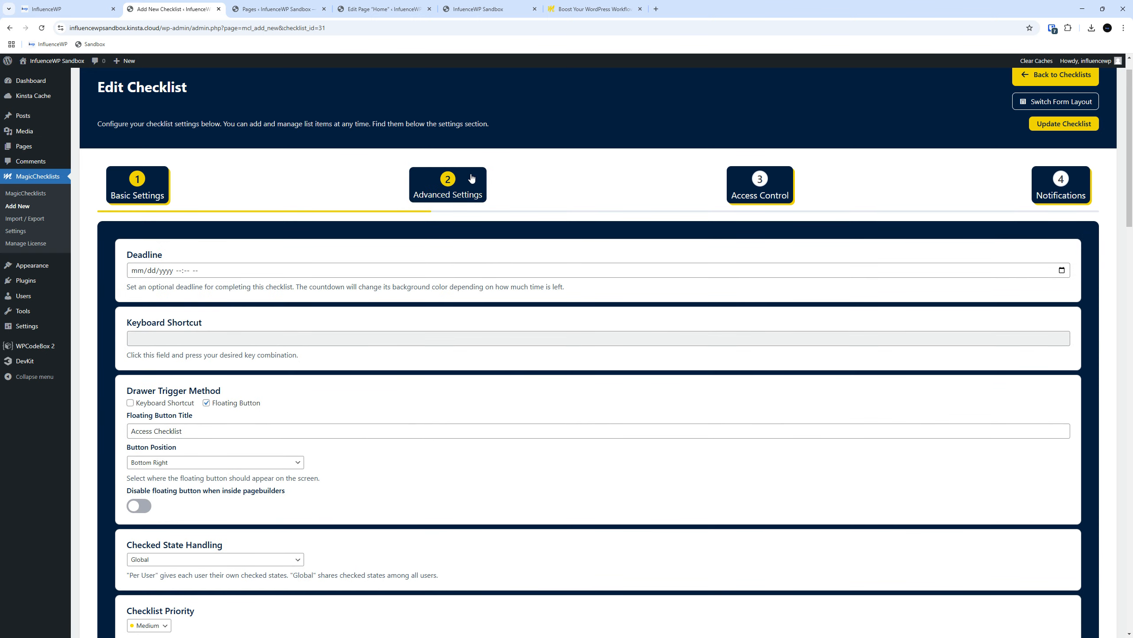
scroll(340, 420, down, 4)
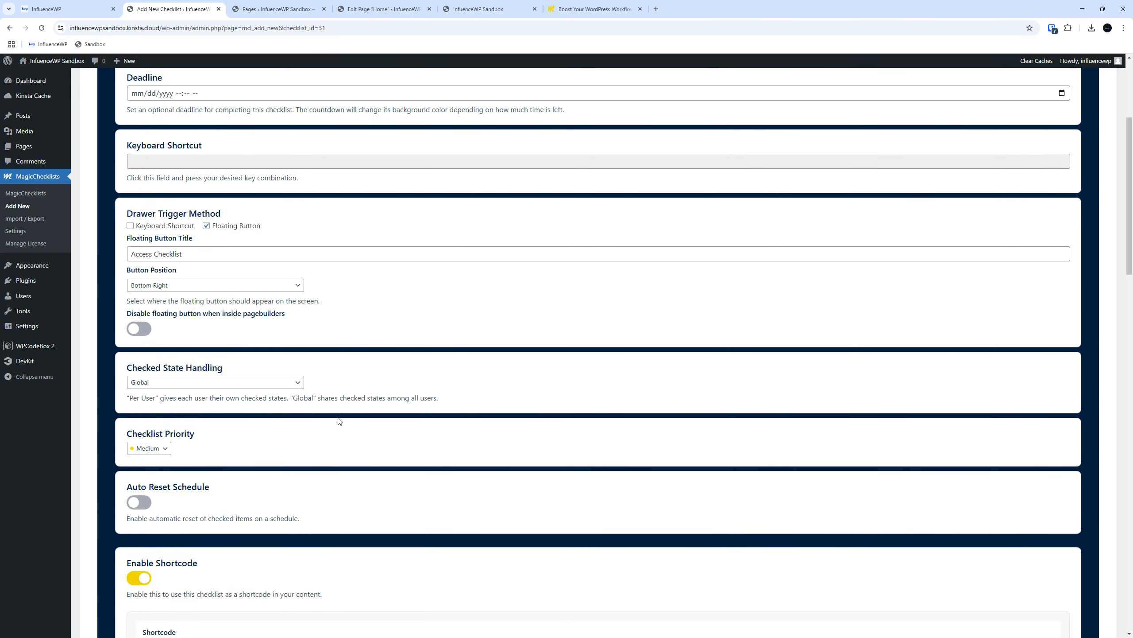
scroll(340, 421, down, 3)
scroll(337, 417, down, 6)
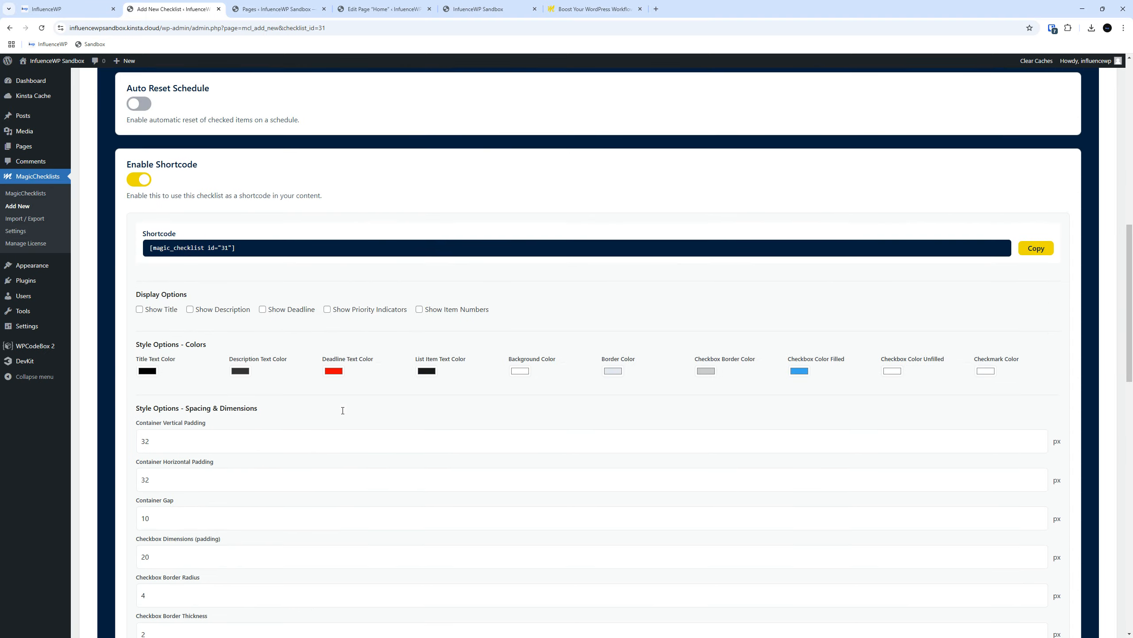
scroll(337, 417, up, 7)
click(478, 9)
drag(57, 199, 175, 218)
click(199, 237)
click(169, 6)
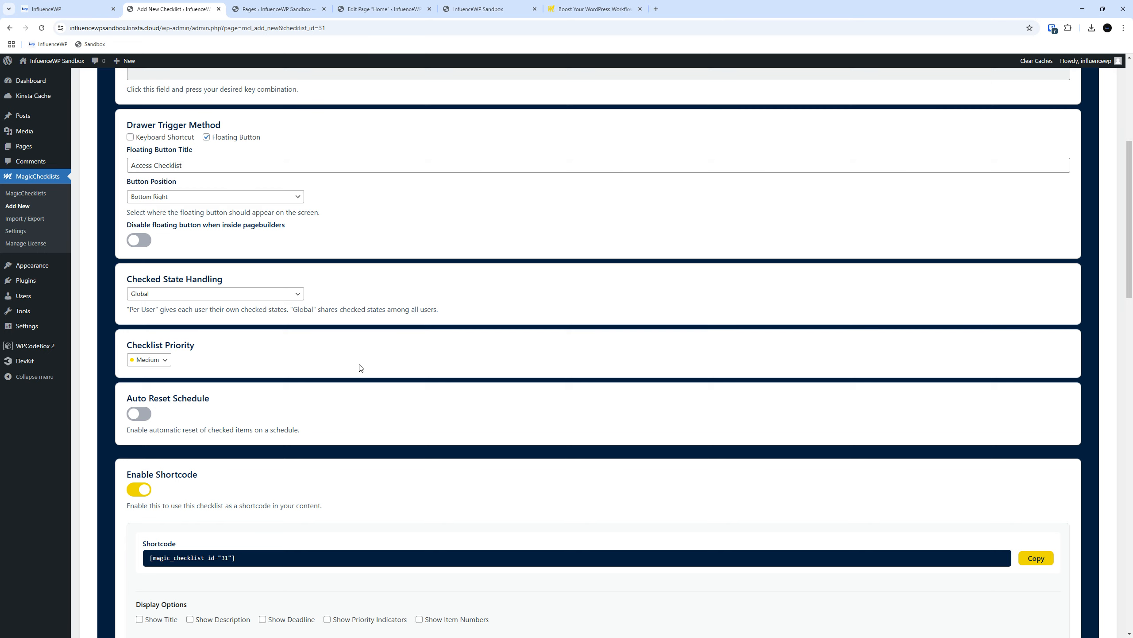
Step: Examine the checklist's access control settings, including rate limiting, permission levels, invite links and loading conditions
scroll(357, 371, up, 8)
click(760, 210)
scroll(606, 342, down, 4)
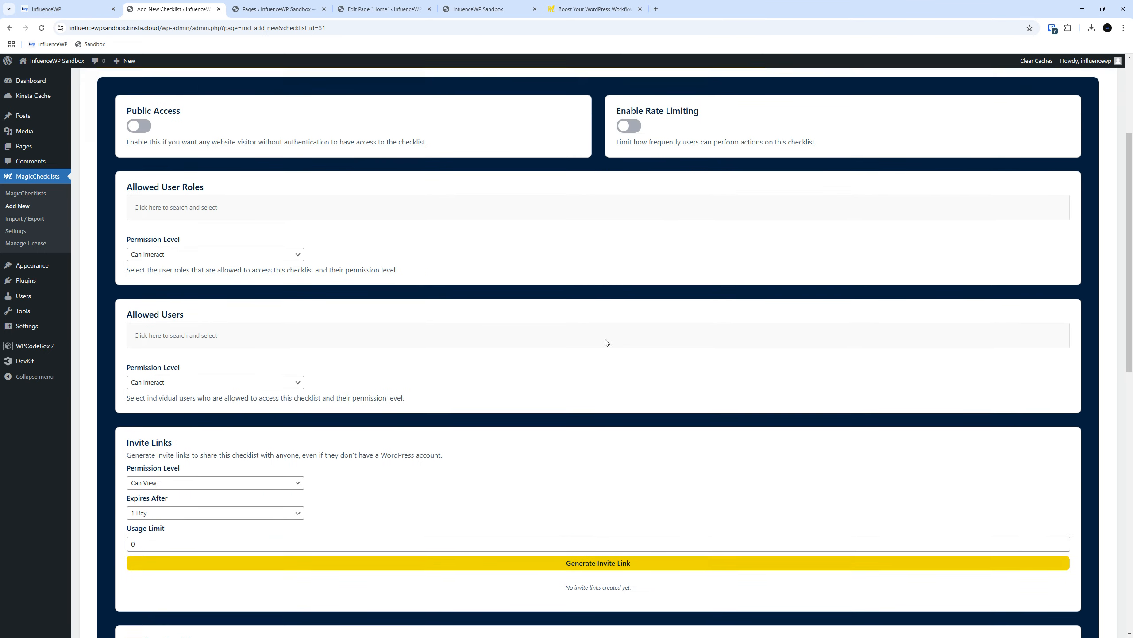
scroll(604, 338, down, 6)
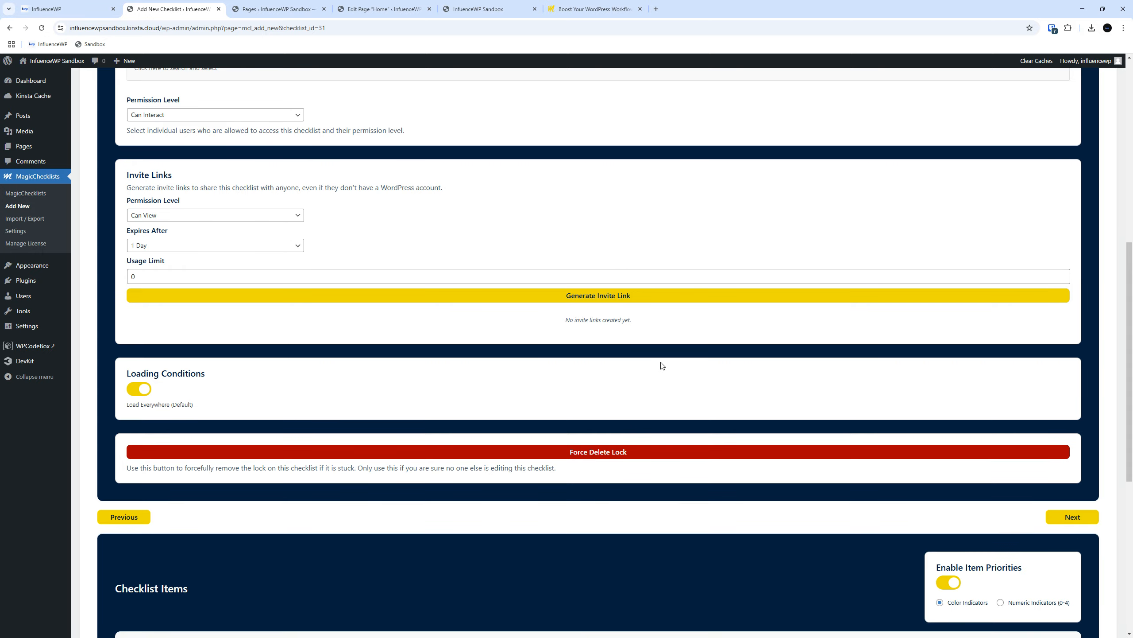
scroll(664, 370, up, 8)
scroll(667, 373, up, 1)
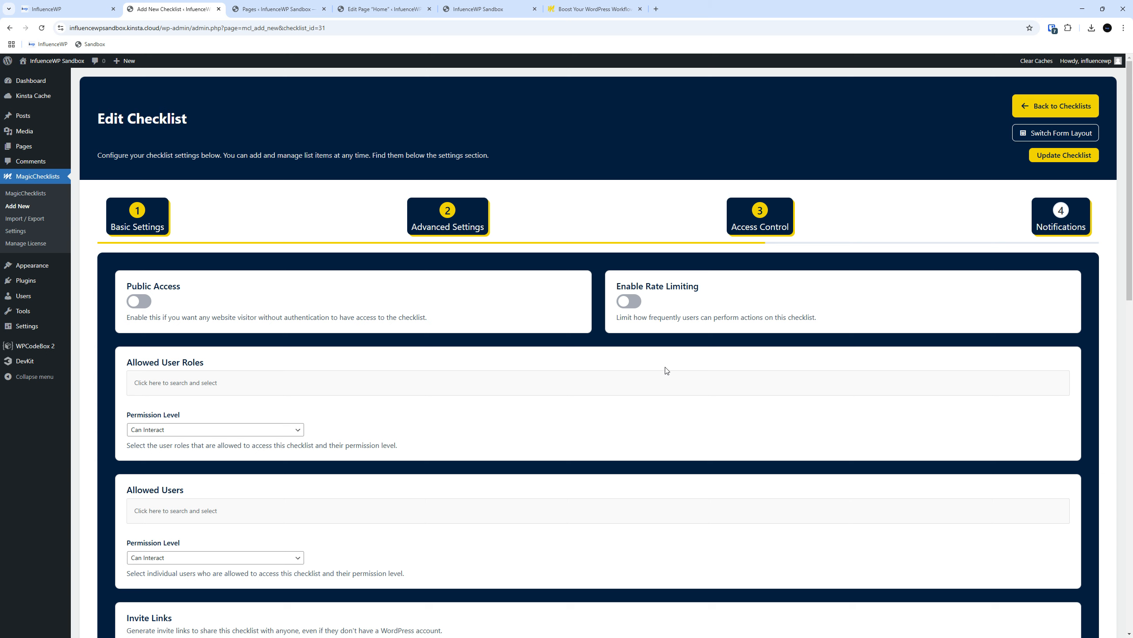
scroll(663, 375, down, 6)
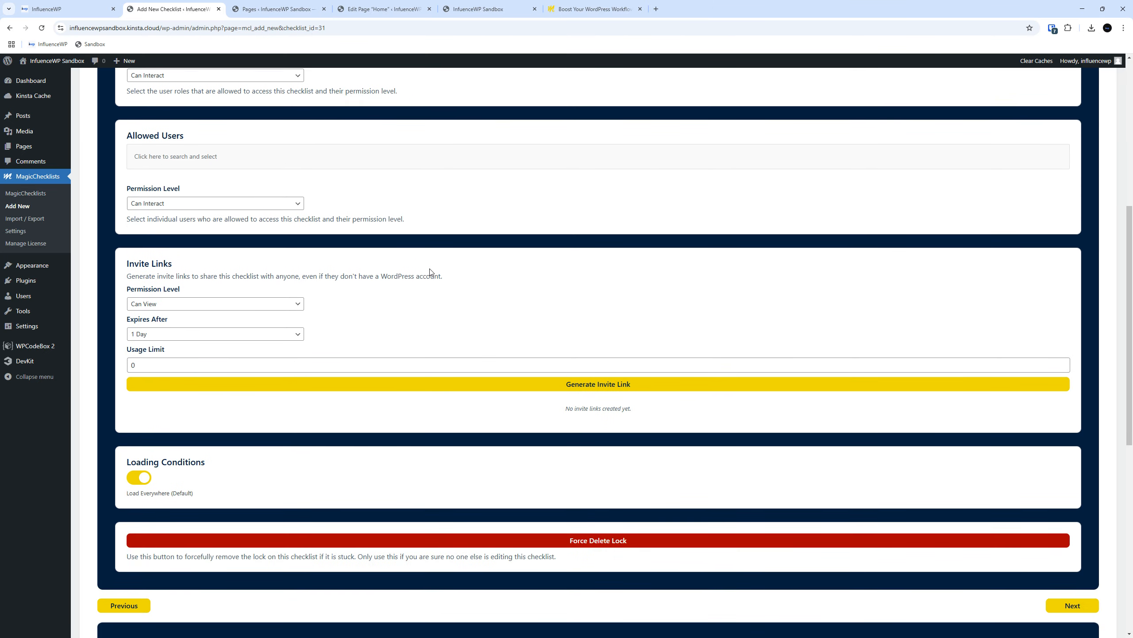
Step: Open the checklist import/export screen and download the IWP Partner Outreach checklist as a plain text file
scroll(439, 285, down, 5)
scroll(431, 282, up, 7)
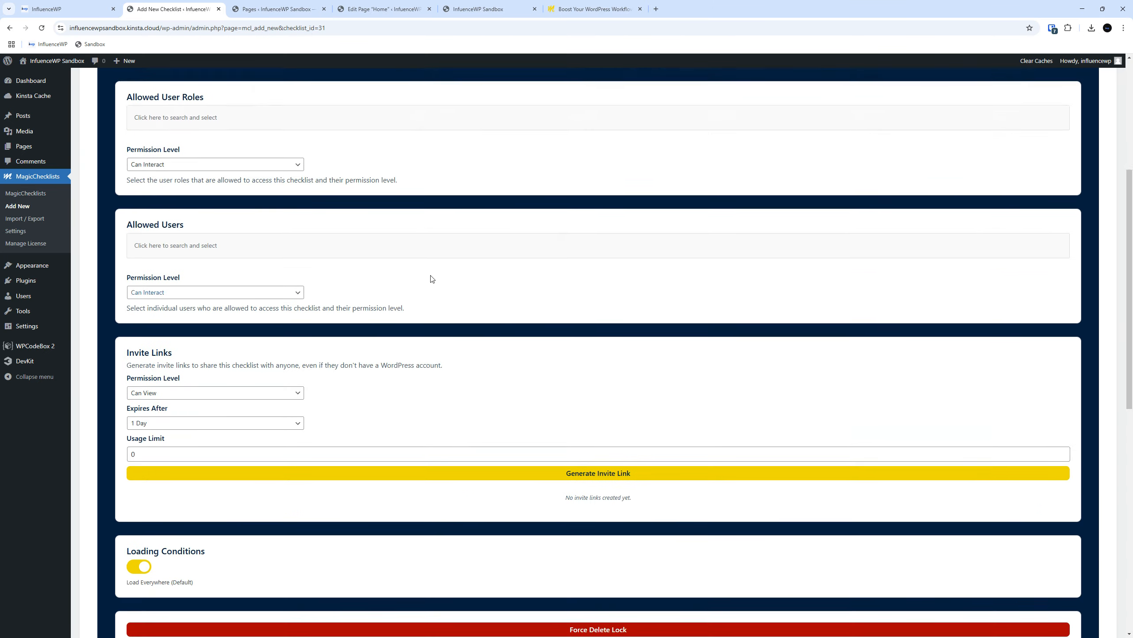
scroll(433, 278, up, 5)
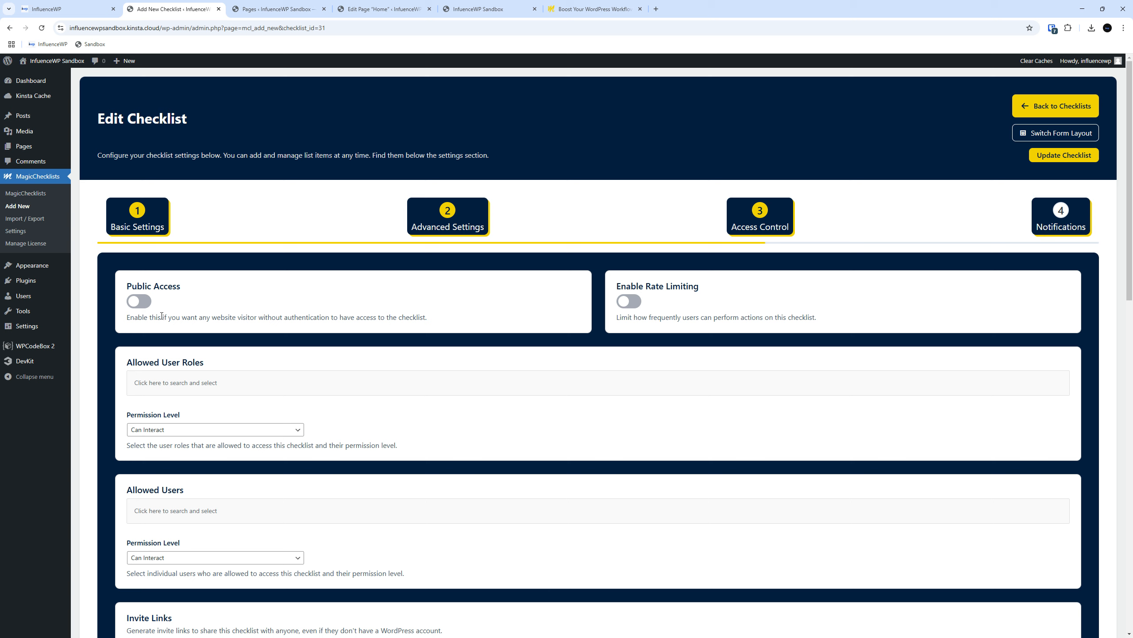
click(13, 219)
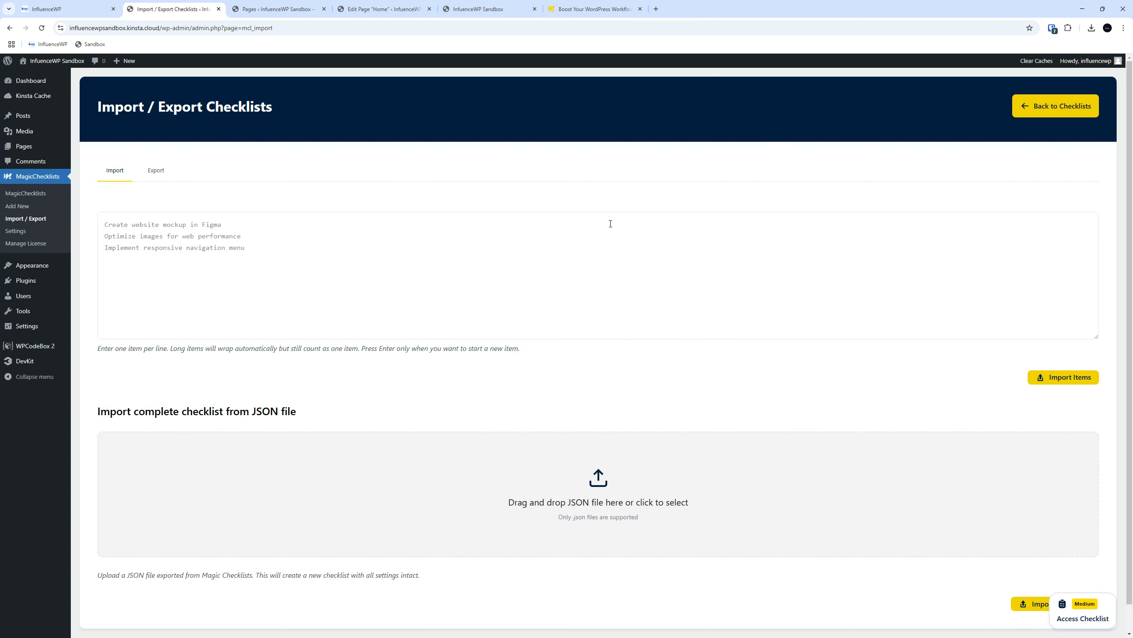
click(156, 170)
click(195, 248)
click(162, 269)
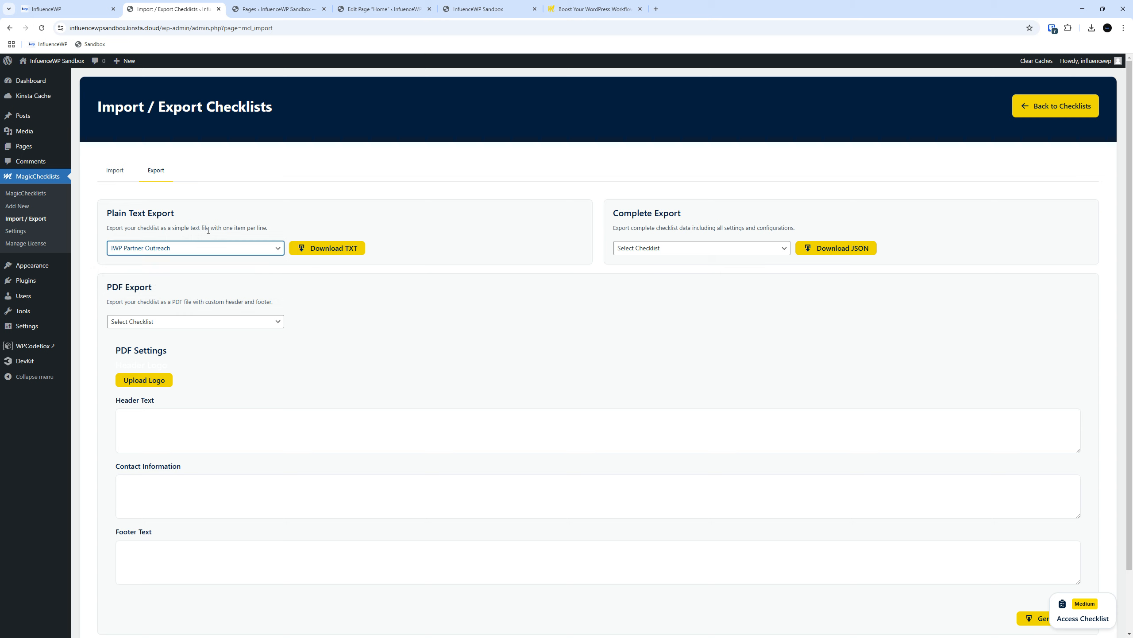
click(339, 251)
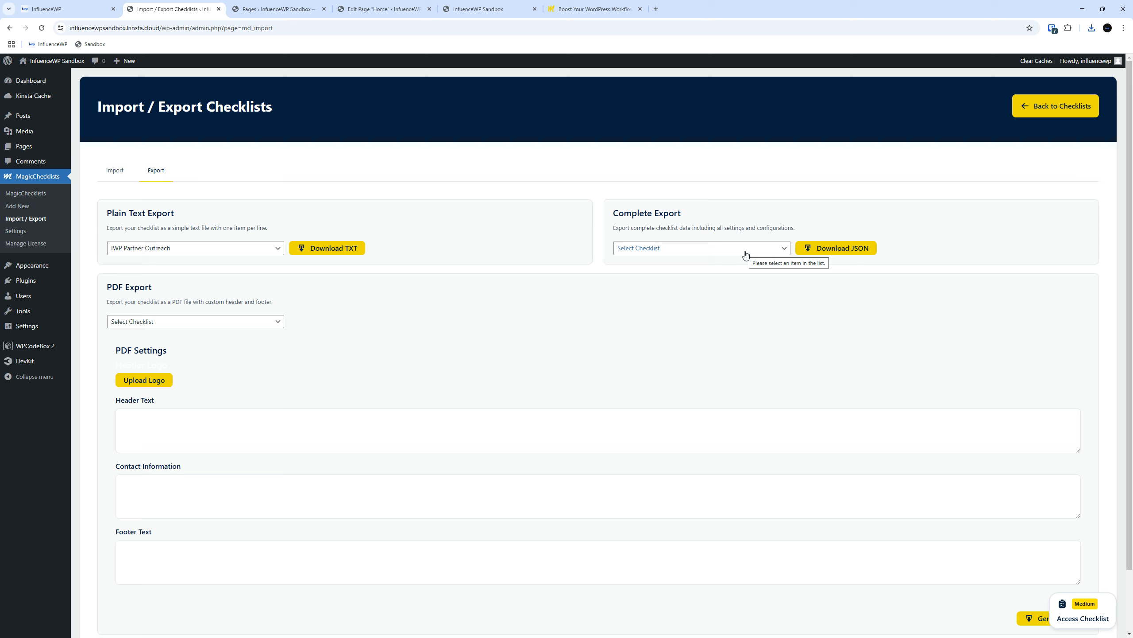
Step: Examine which checklists are available for the complete JSON export
click(694, 253)
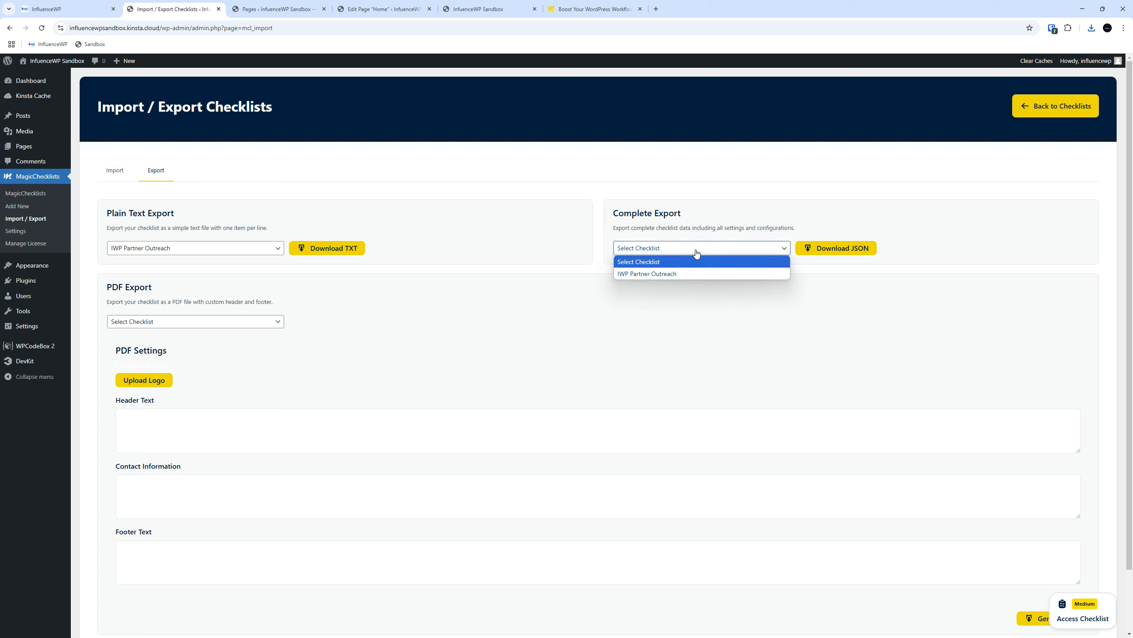
click(693, 253)
click(693, 253)
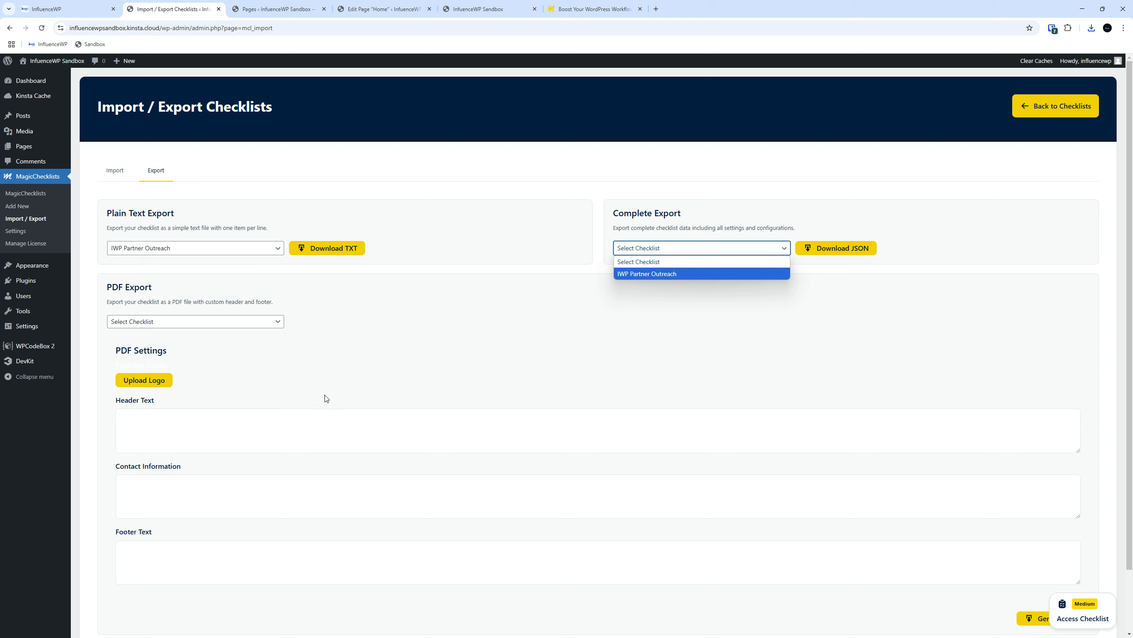
Step: Choose IWP Partner Outreach for the PDF export and set the influencewp-dark image from the media library as its logo
click(188, 323)
click(180, 347)
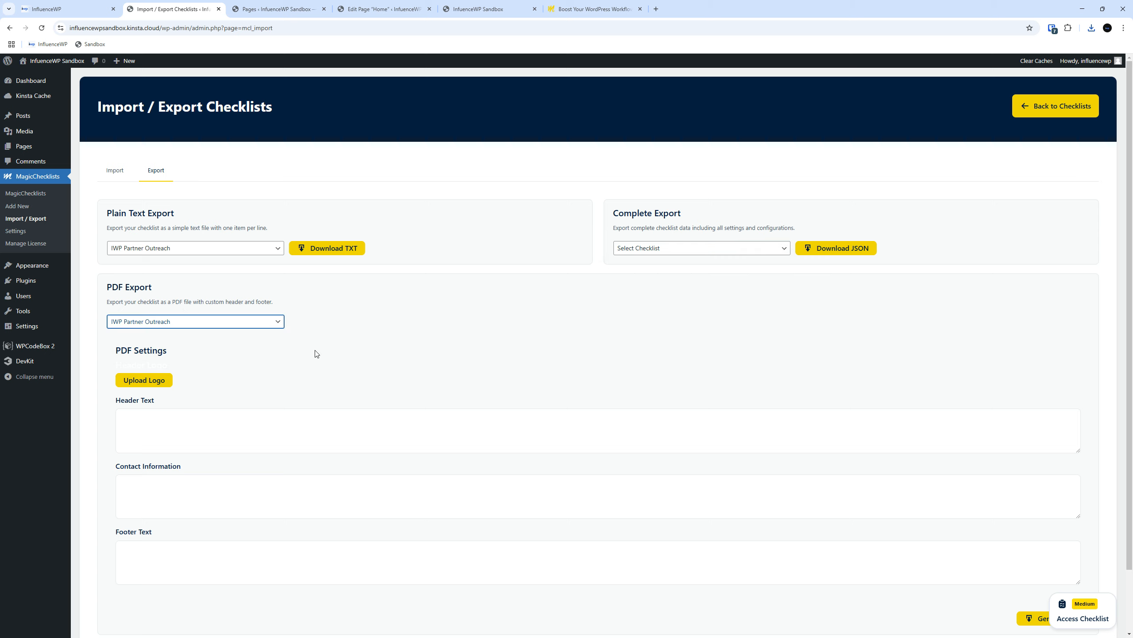
scroll(317, 355, down, 1)
click(151, 340)
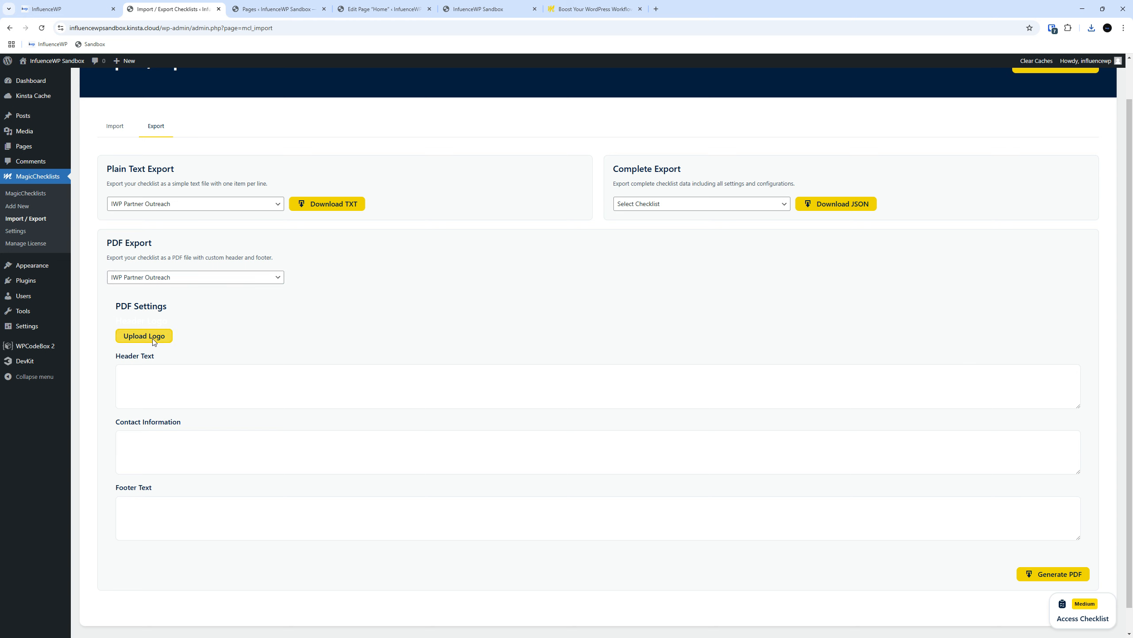
click(229, 184)
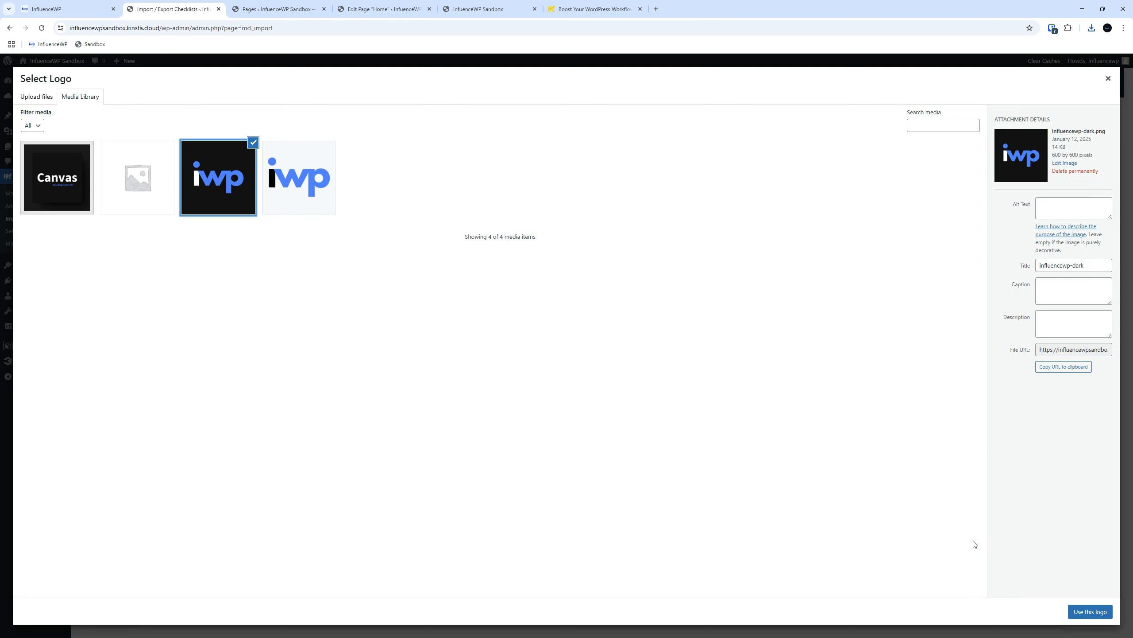
click(1090, 611)
Step: Enter "This is my header text.", "This is my contact info." and "This is my footer." in the matching PDF settings, and generate the PDF
scroll(357, 291, down, 3)
click(218, 366)
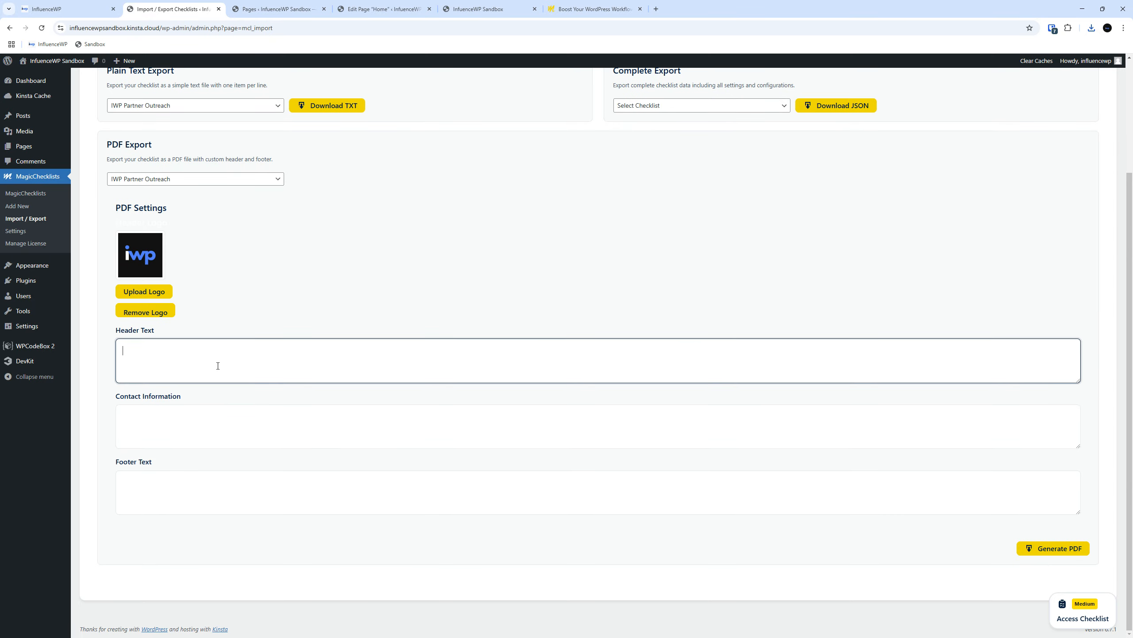
text(This is my header text.)
click(225, 418)
text(Thi)
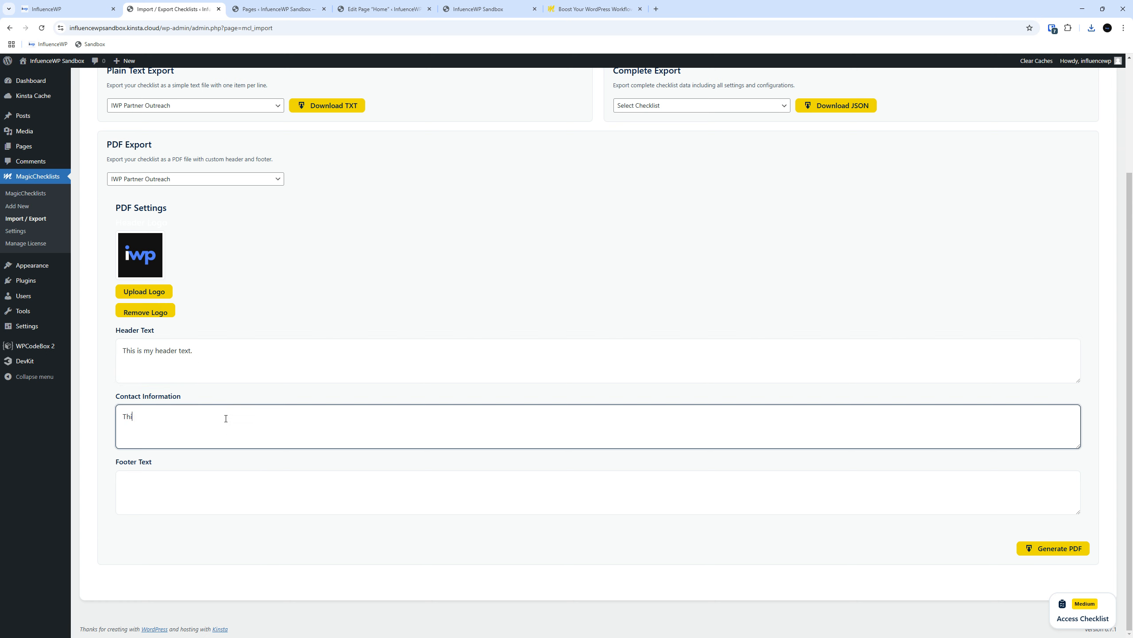
text(s is my contact info.)
click(248, 492)
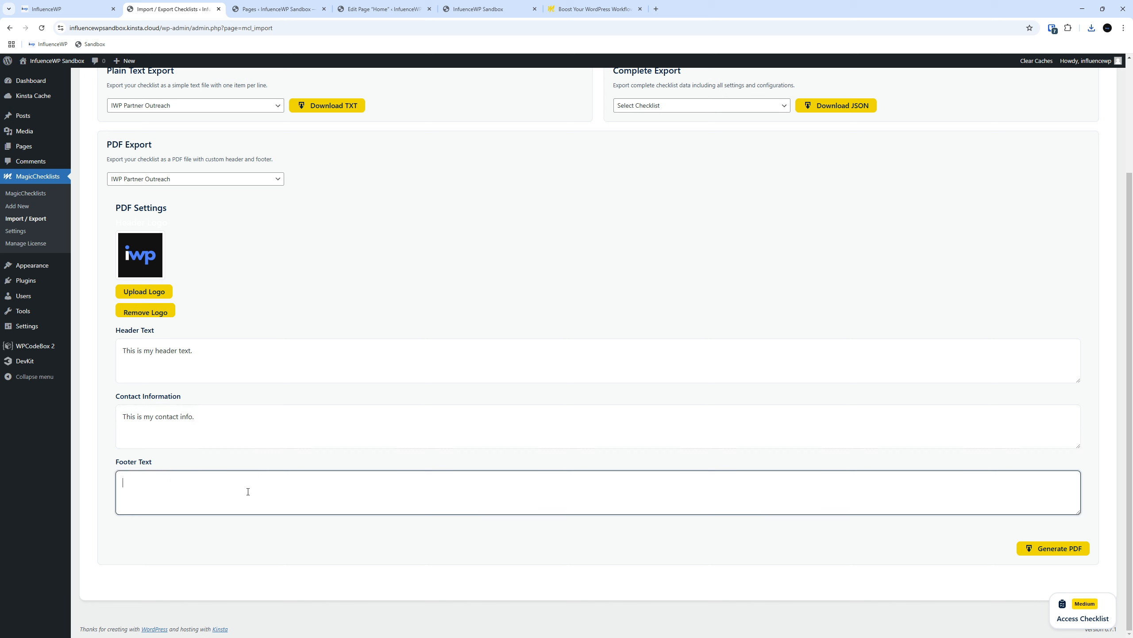
text(This is my footer.)
click(1045, 549)
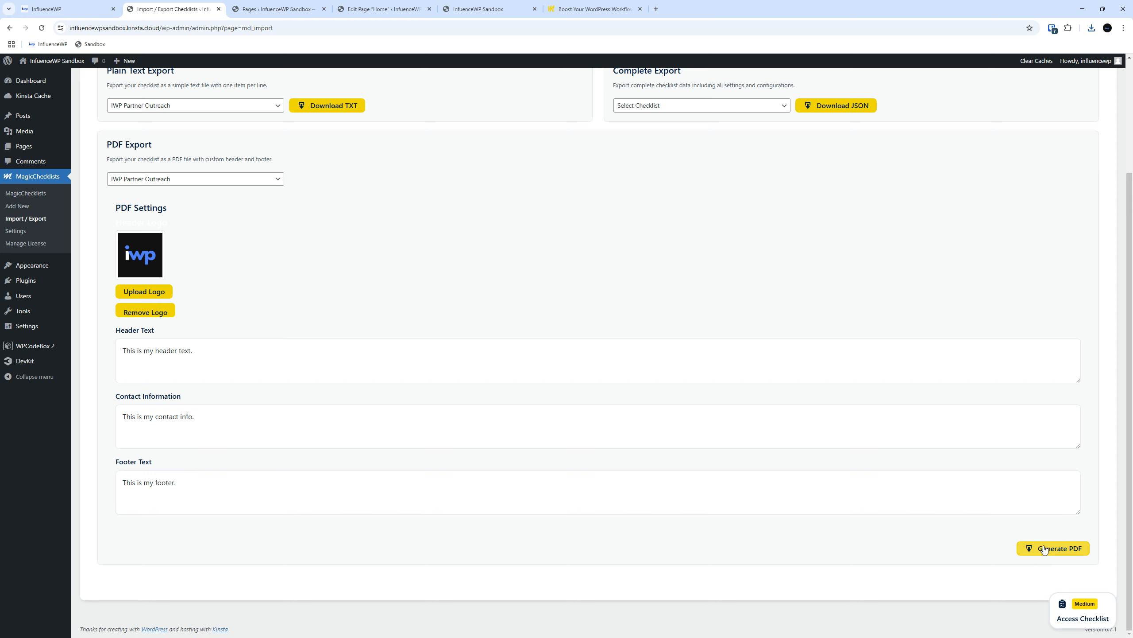
Step: Check the Downloads folder in File Explorer for the exported checklist files, and return to the export page
scroll(688, 450, up, 4)
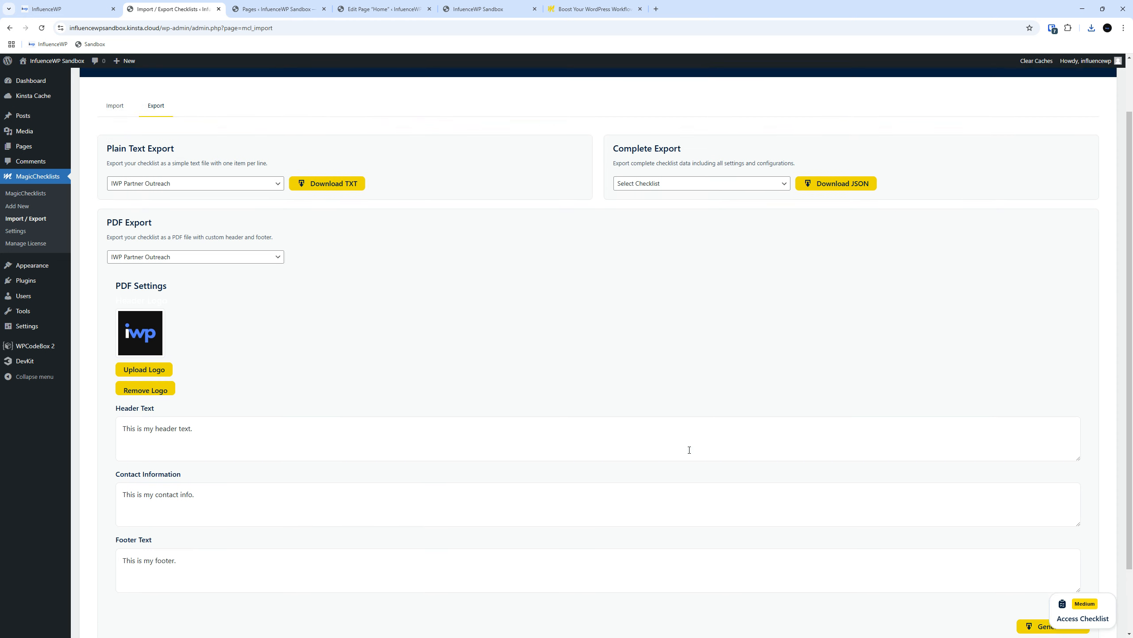
scroll(758, 380, down, 3)
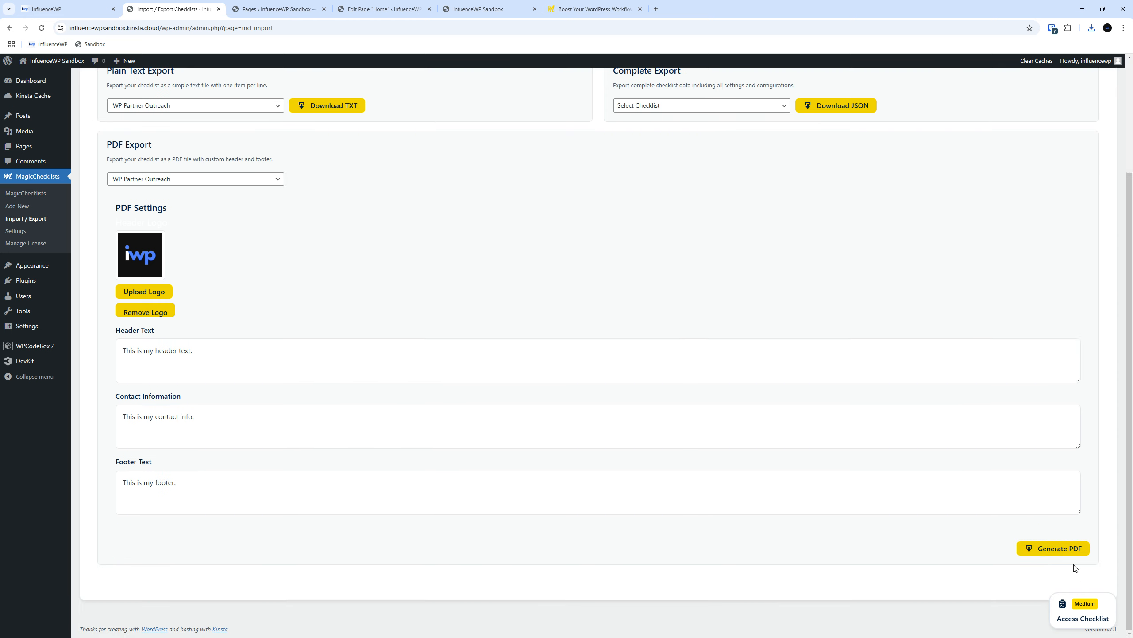
scroll(423, 250, up, 2)
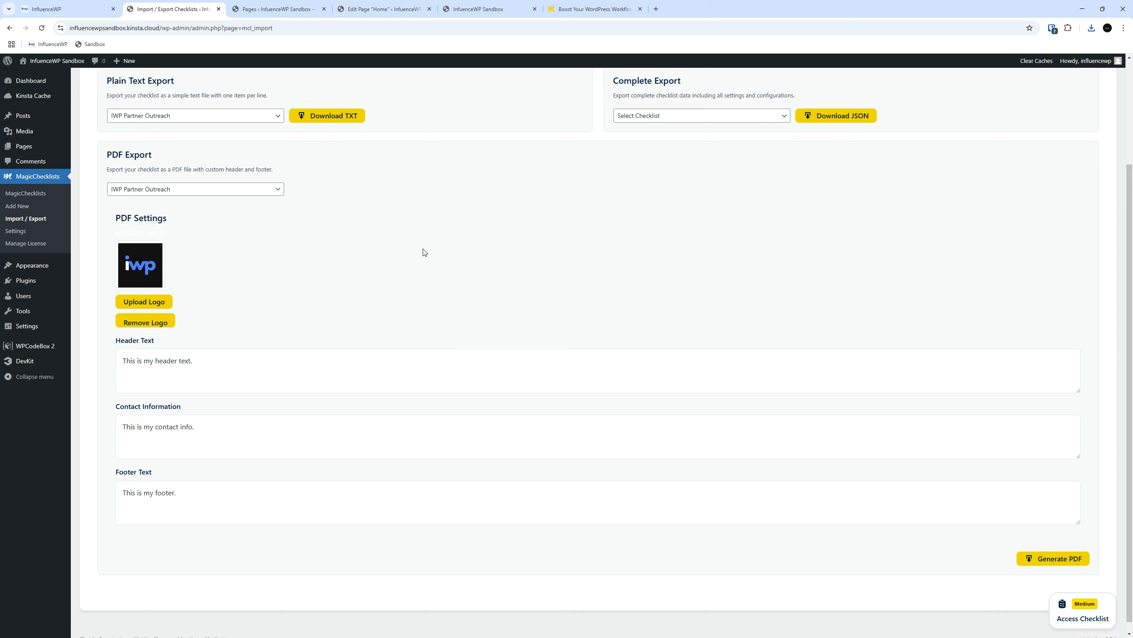
scroll(370, 380, up, 1)
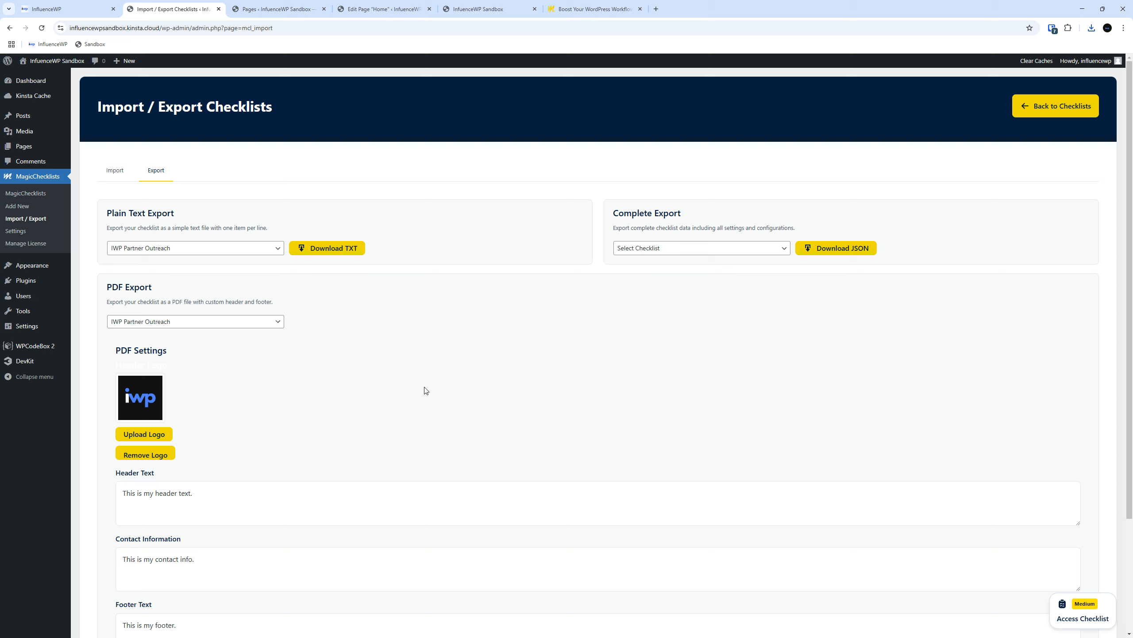
scroll(411, 449, down, 3)
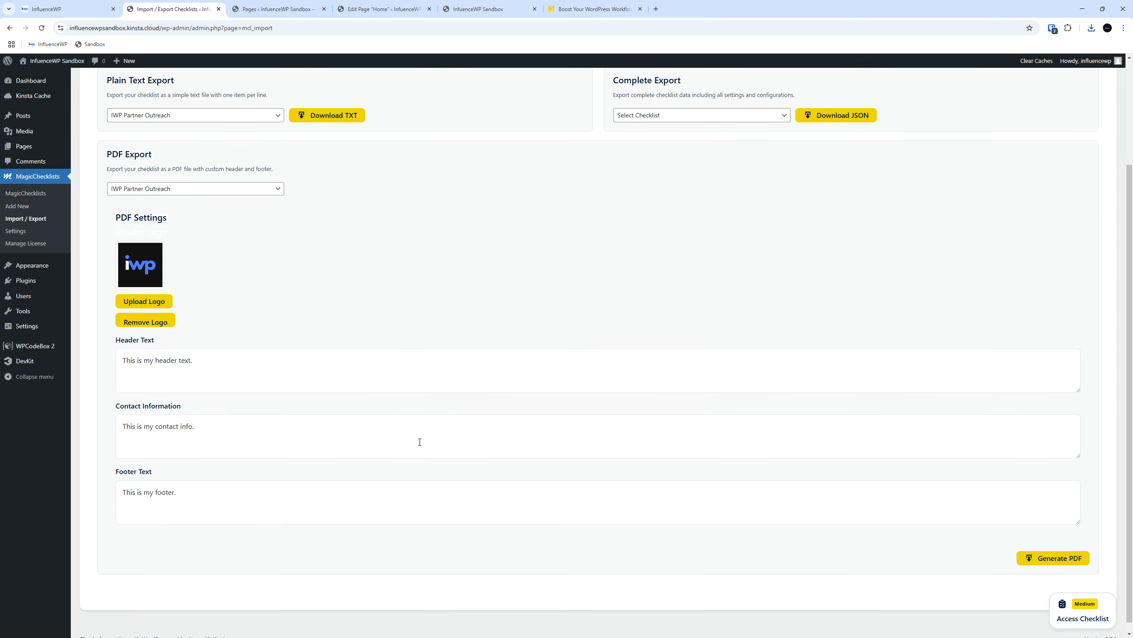
scroll(1044, 577, down, 1)
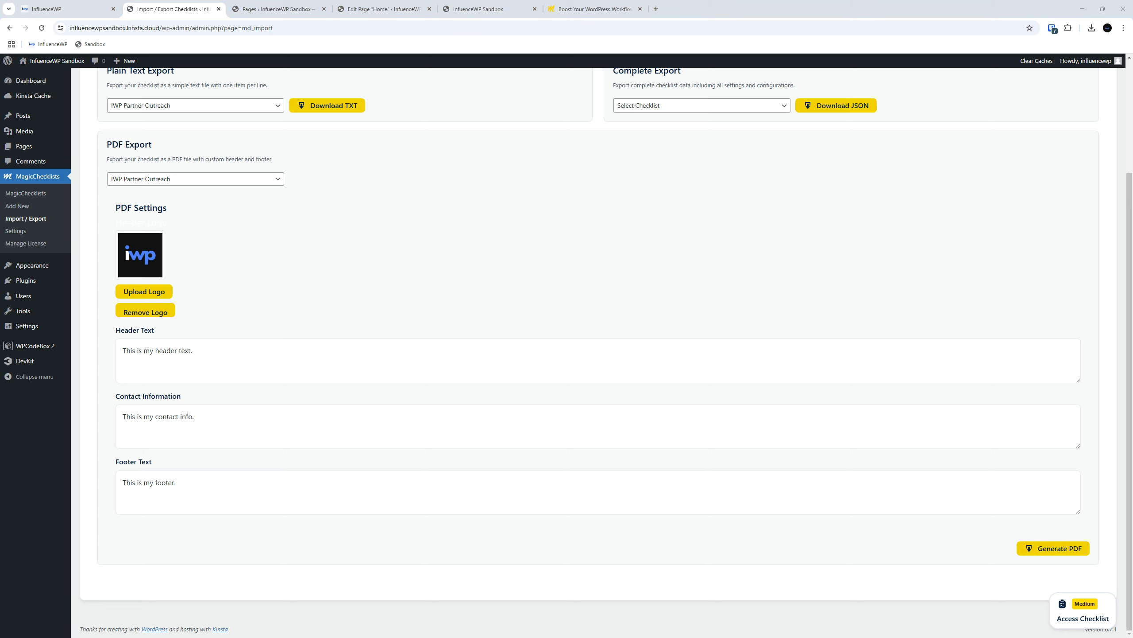
key(alt+Tab)
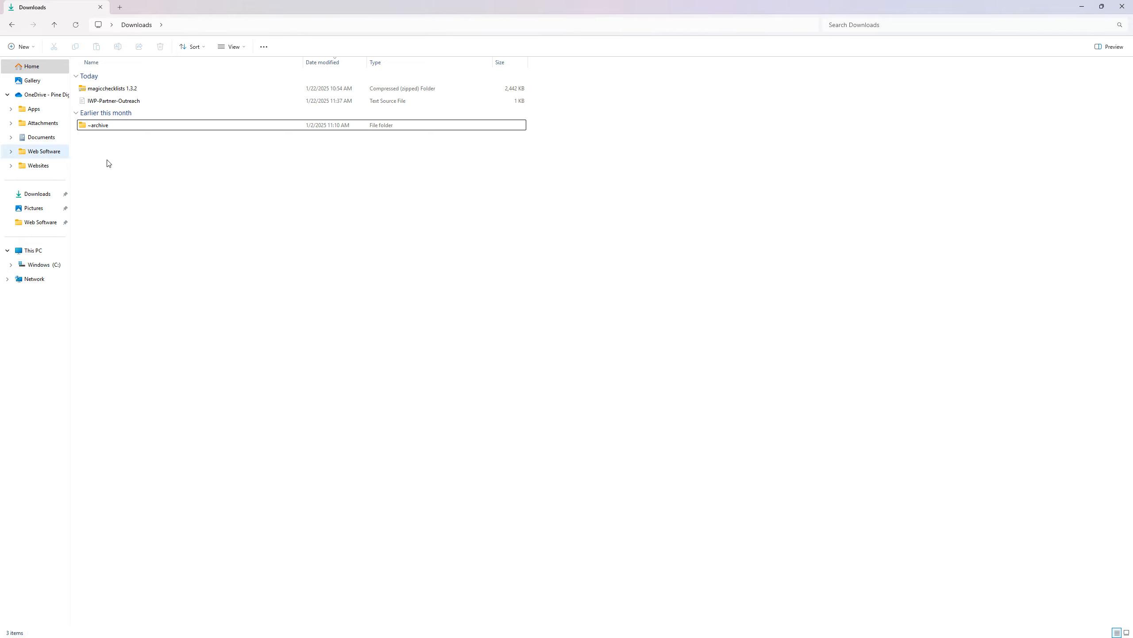
drag(438, 5, 1132, 304)
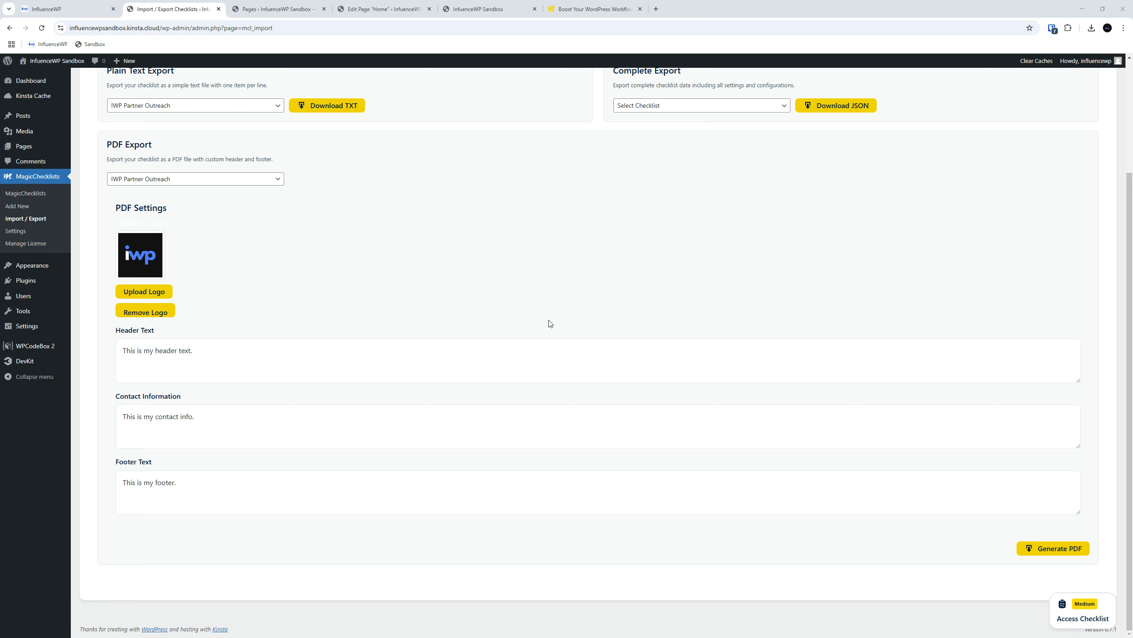
Step: Review the PDF export's chosen checklist, logo, header text and contact information against the other export options
scroll(551, 323, up, 3)
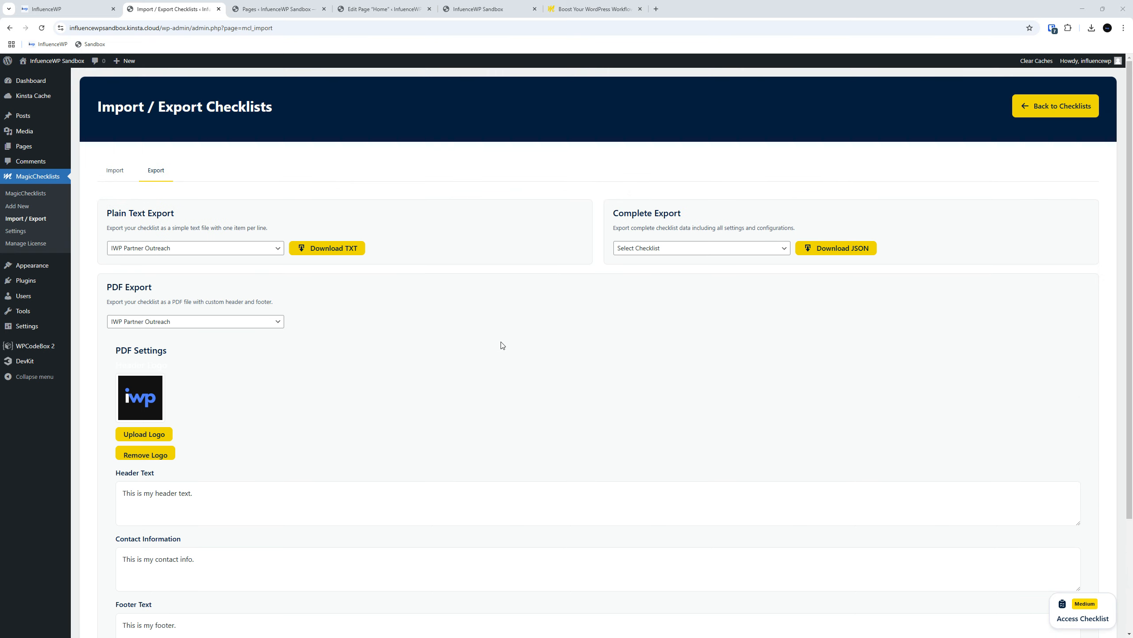
scroll(473, 348, down, 3)
click(178, 349)
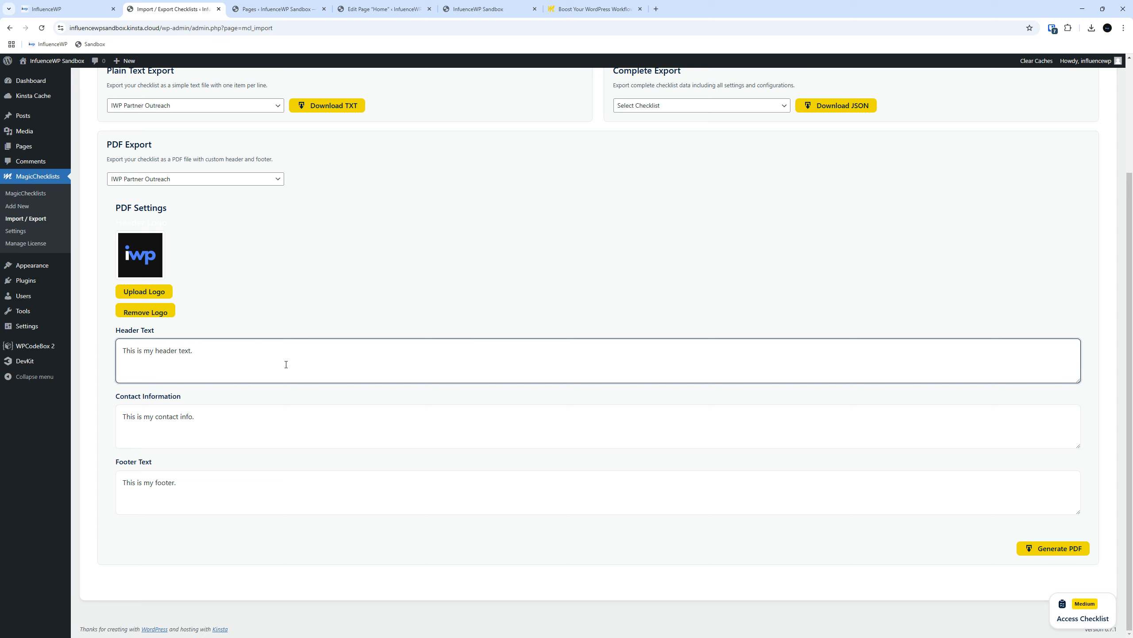
scroll(327, 374, up, 3)
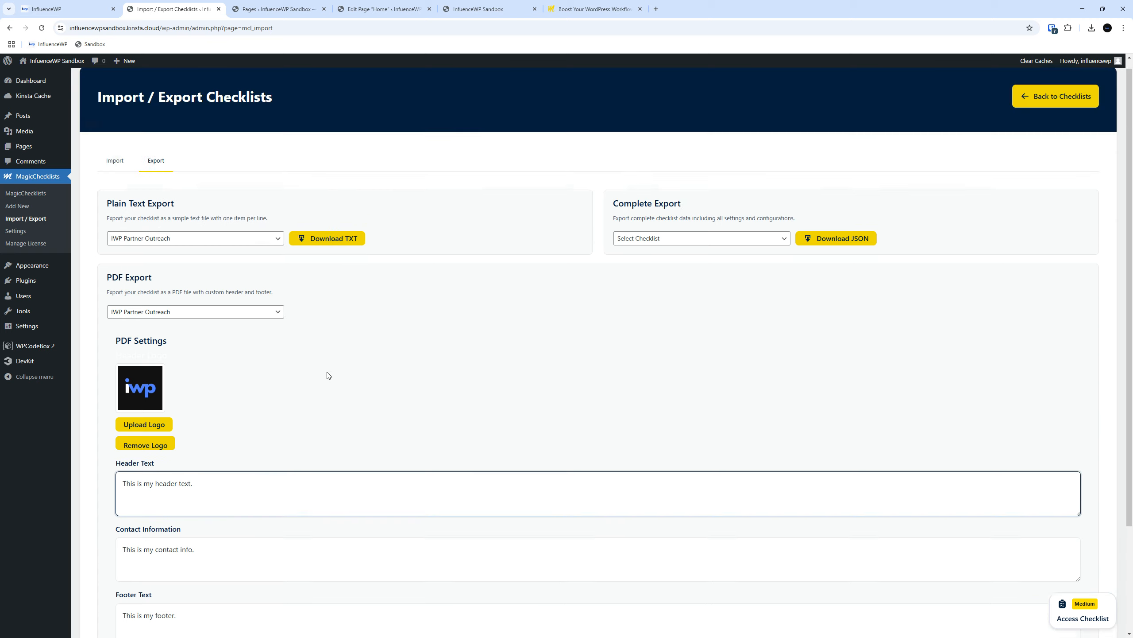
scroll(430, 397, down, 3)
click(264, 425)
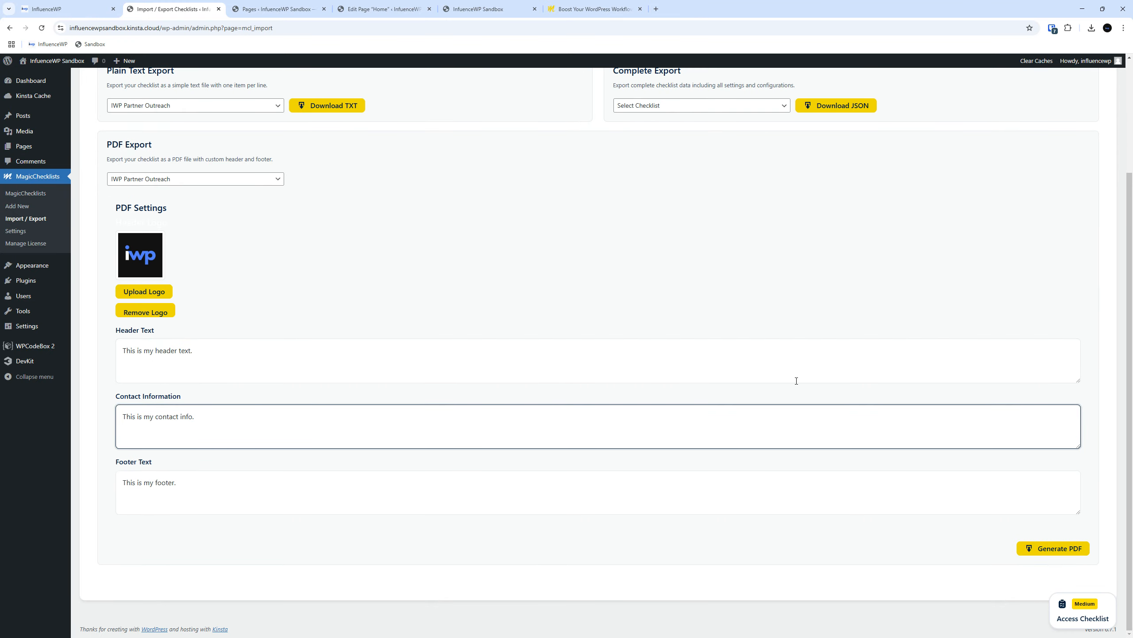
scroll(494, 364, up, 2)
scroll(494, 367, up, 1)
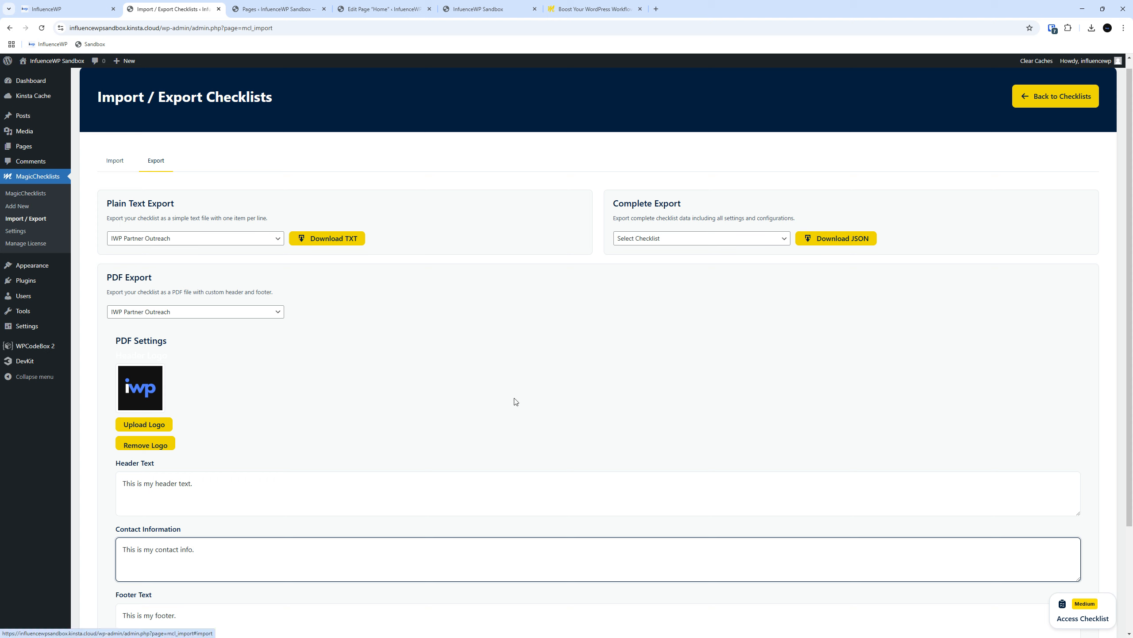
Step: Reset the plain text export to Select Checklist, keep IWP Partner Outreach for the PDF export, and generate the PDF again
click(271, 242)
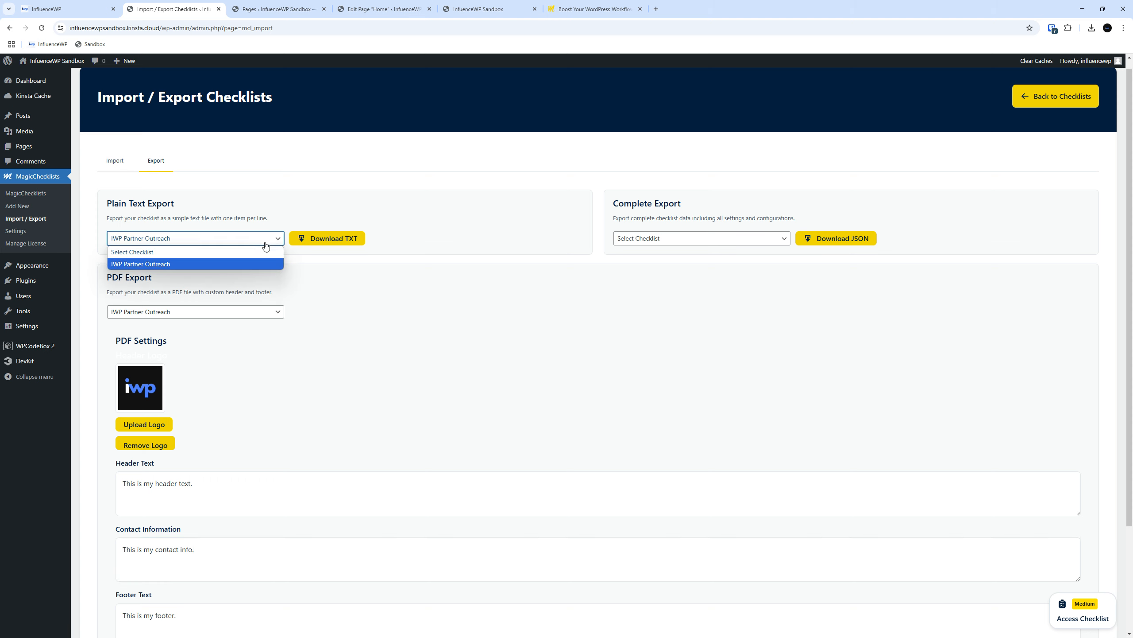
click(238, 249)
click(227, 315)
click(529, 319)
scroll(1089, 580, down, 3)
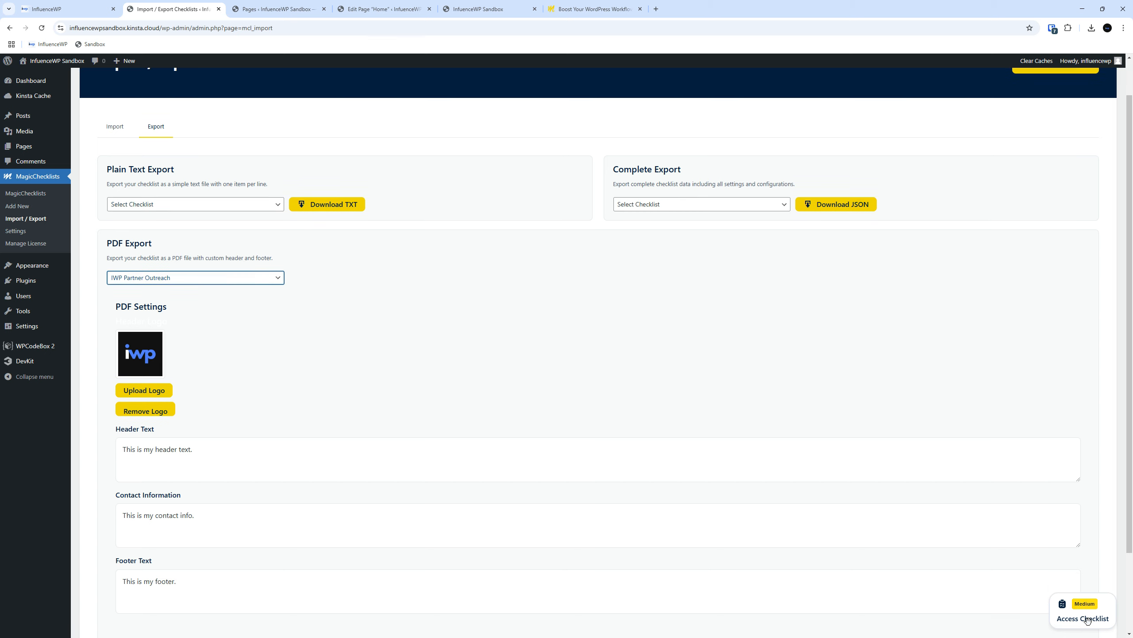
click(1054, 554)
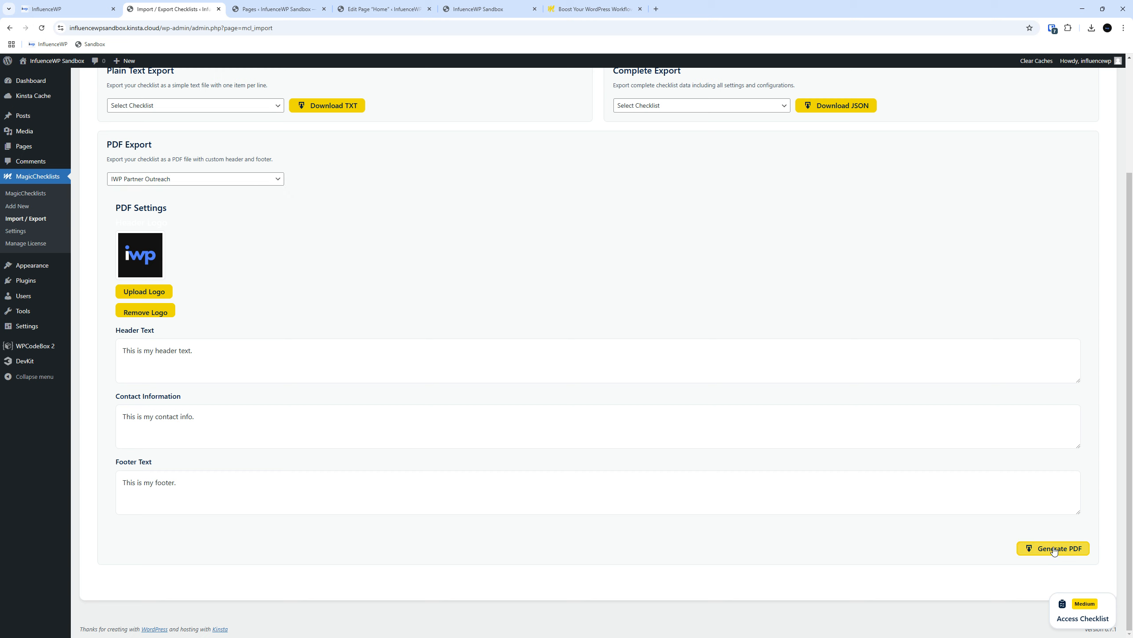
Step: Test the keyboard focus order through the PDF text fields and the controls that follow them
click(1001, 472)
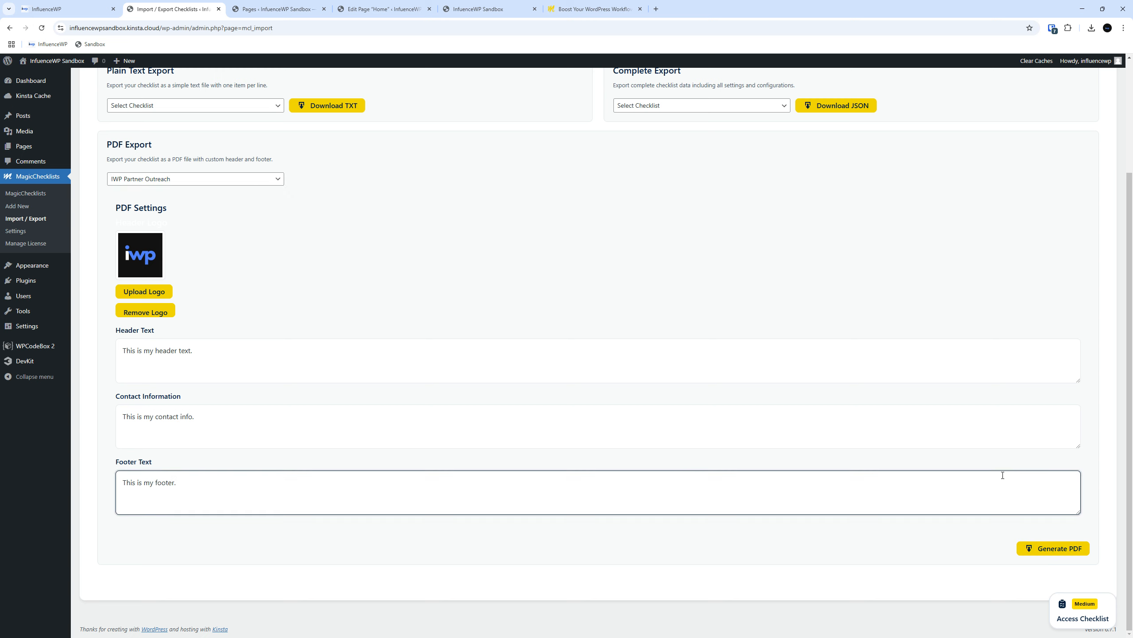
key(Tab)
key(Tab)
key(Tab)
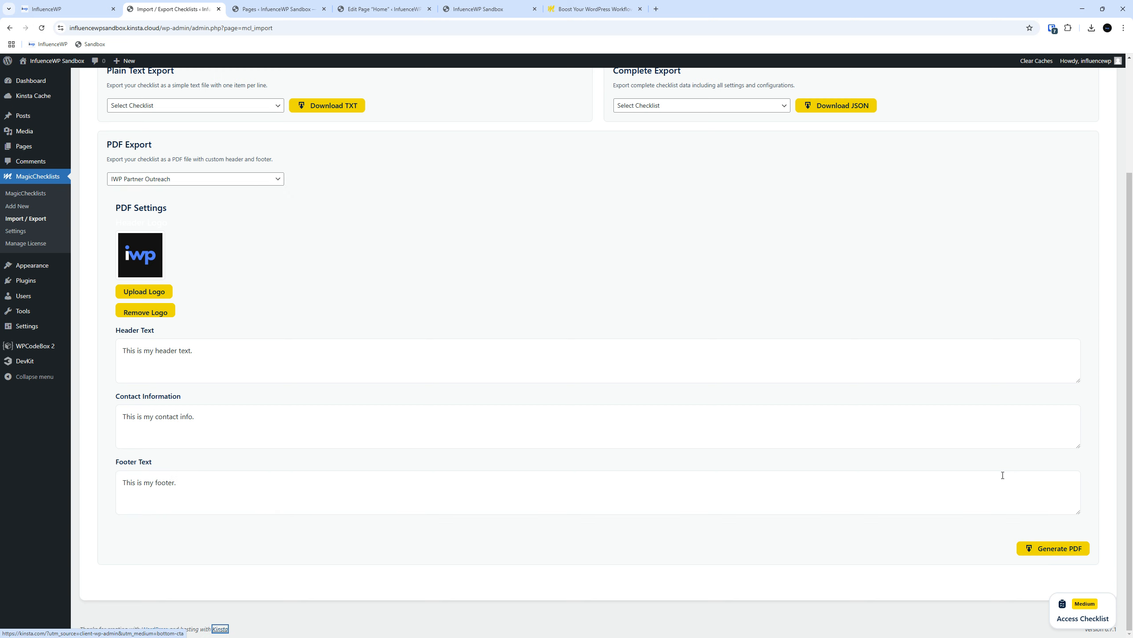
key(Tab)
key(Tab)
key(Tab)
key(Tab)
key(Tab)
key(Tab)
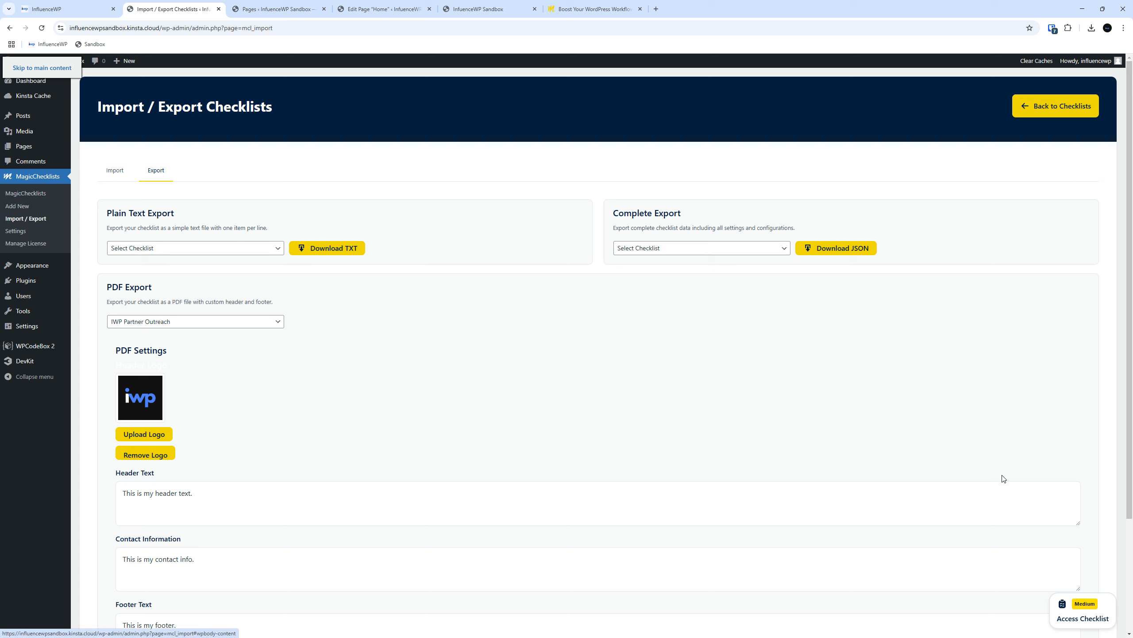
key(Tab)
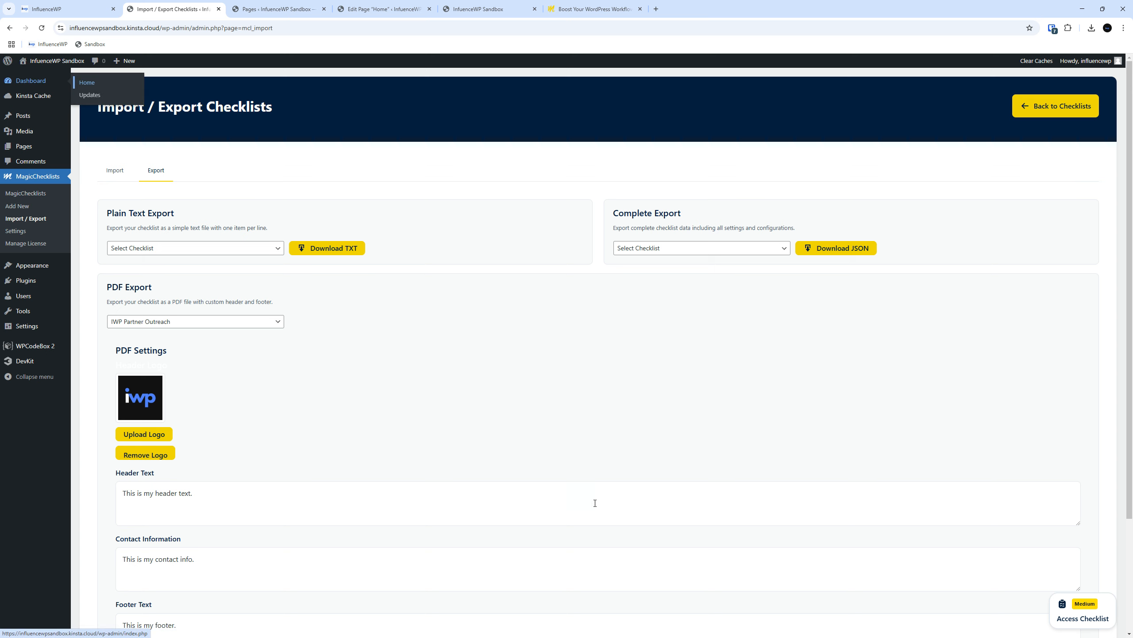
scroll(448, 362, down, 3)
click(447, 362)
key(Tab)
key(Tab)
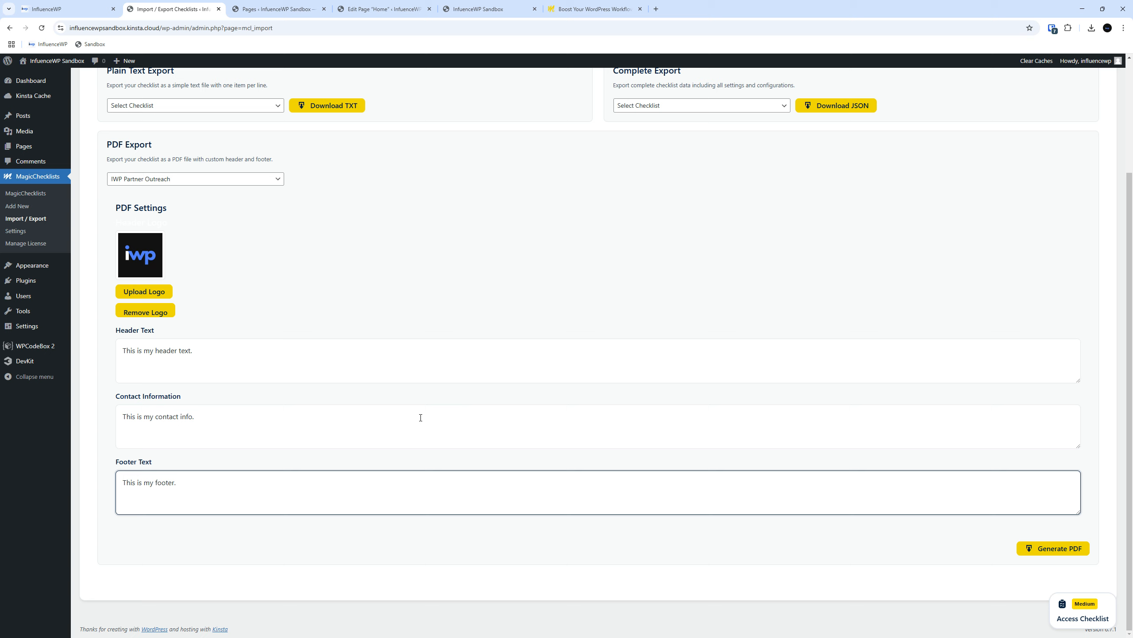
Step: In Visual Studio Code, discard the unsaved untitled file and close the Release Notes, keeping IWP-Partner-Outreach.txt open
key(Tab)
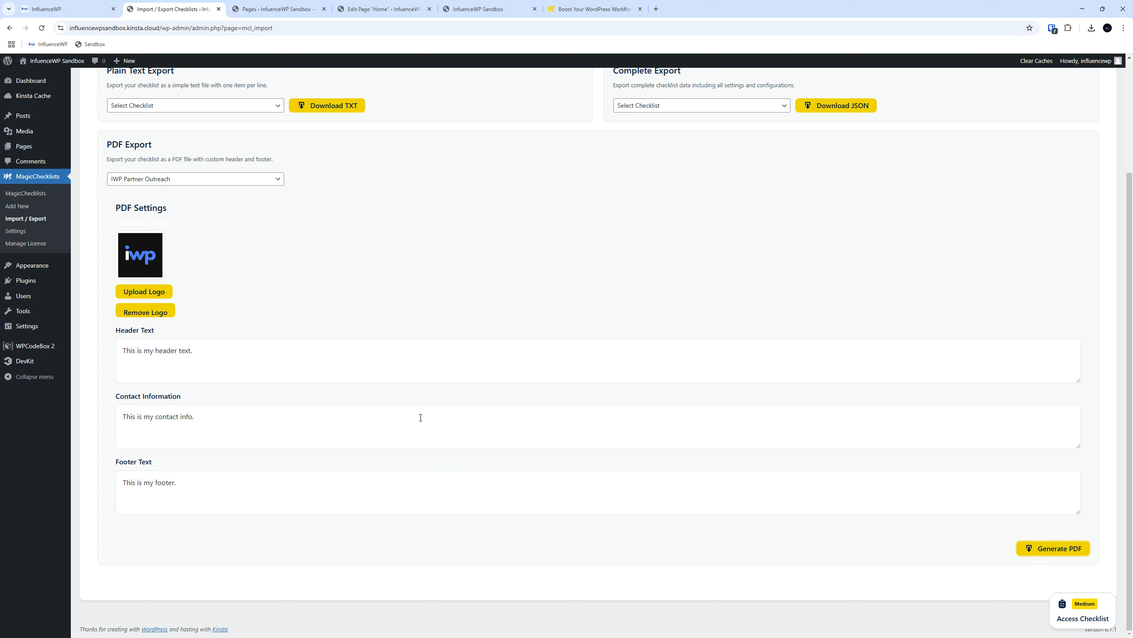
scroll(640, 332, up, 3)
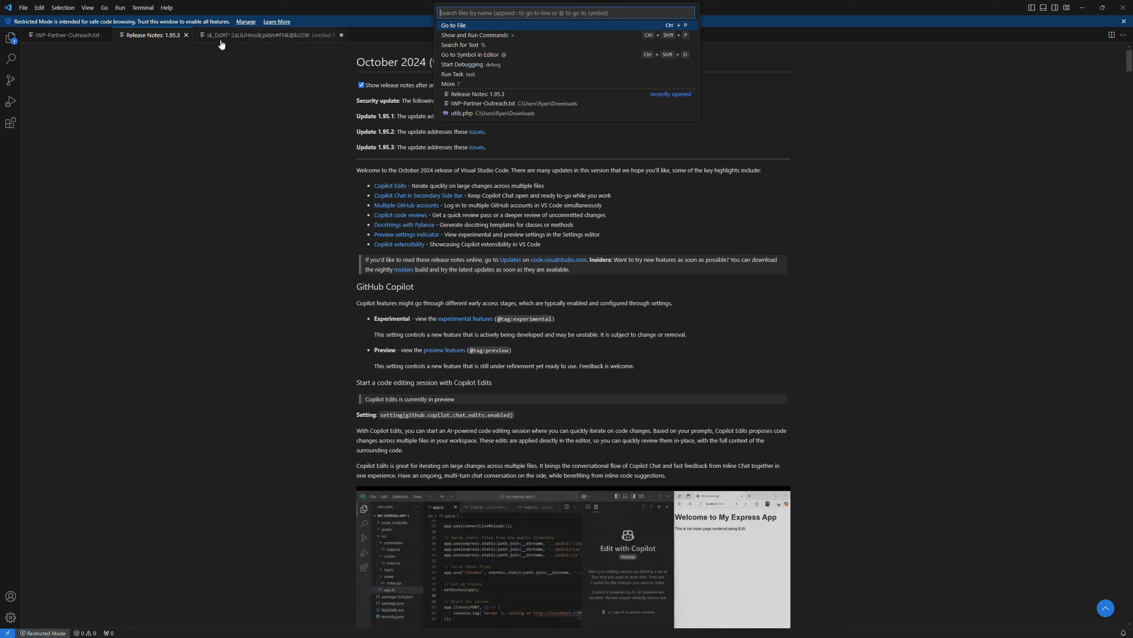
key(Escape)
click(326, 36)
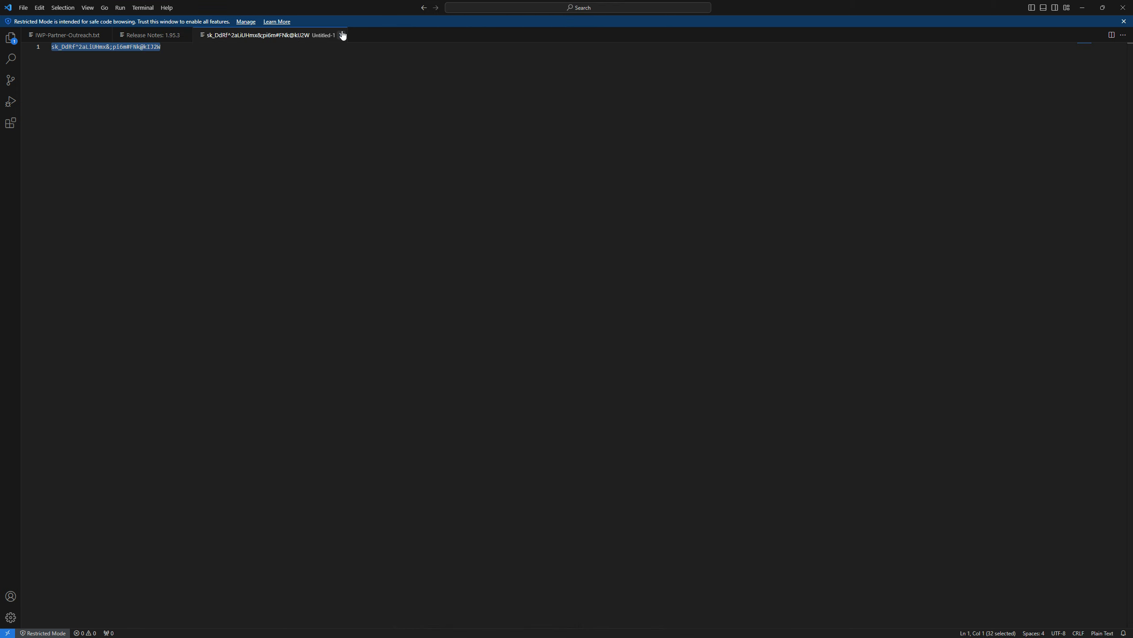
click(343, 35)
click(579, 333)
click(186, 35)
Step: Examine the exported IWP-Partner-Outreach.txt checklist, close the code editor, and return to the Import / Export Checklists page
key(ctrl+a)
click(226, 150)
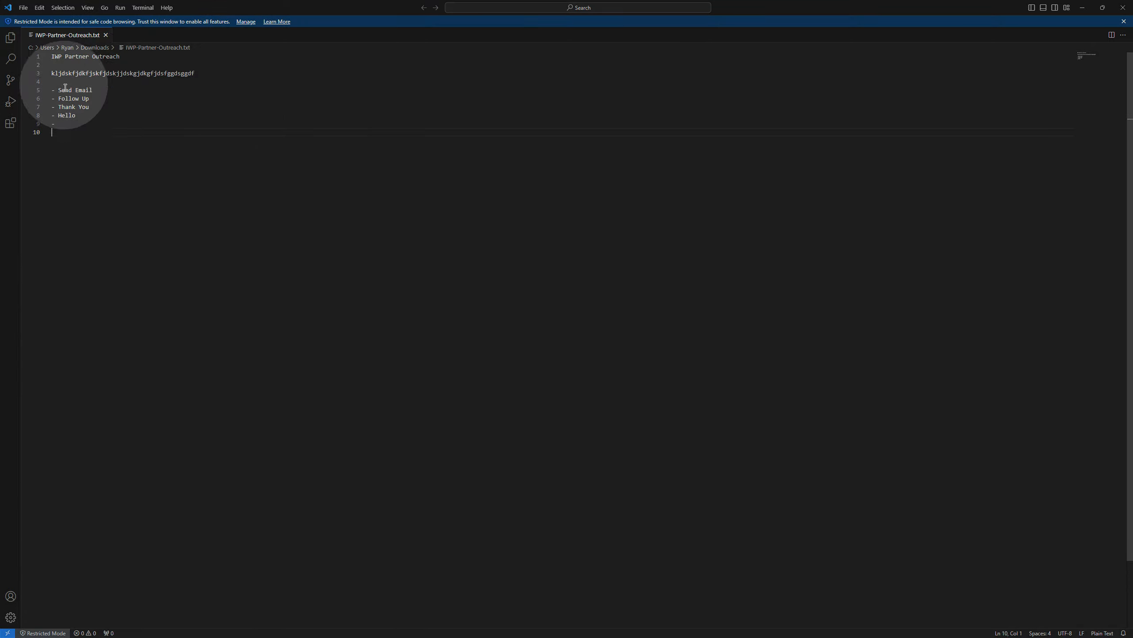
click(1132, 8)
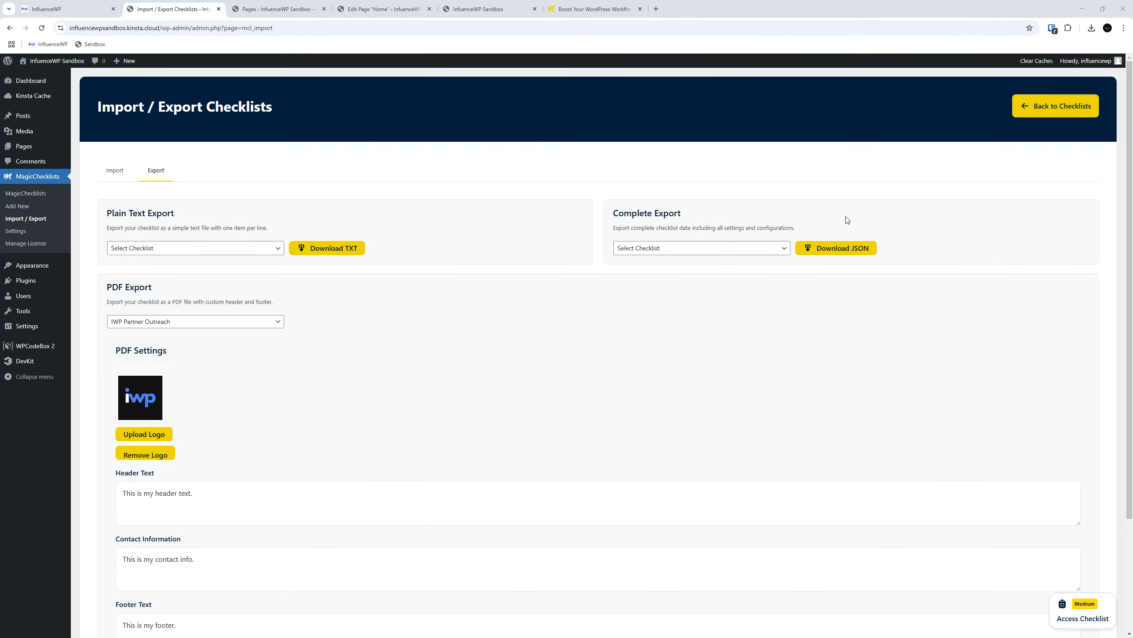
scroll(448, 298, down, 1)
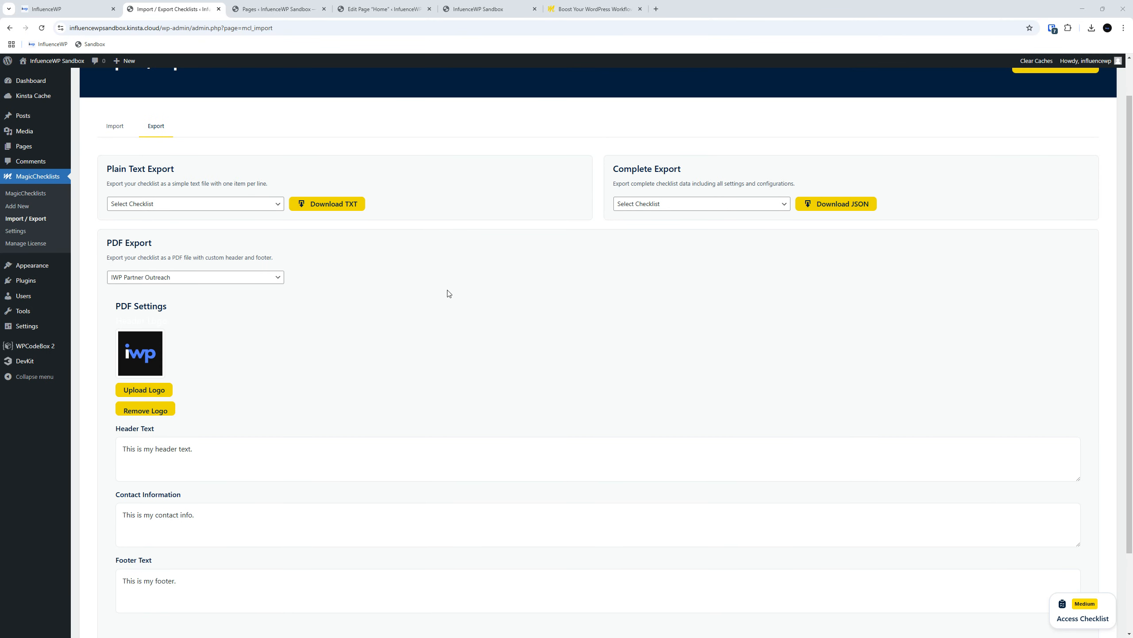
scroll(352, 307, up, 1)
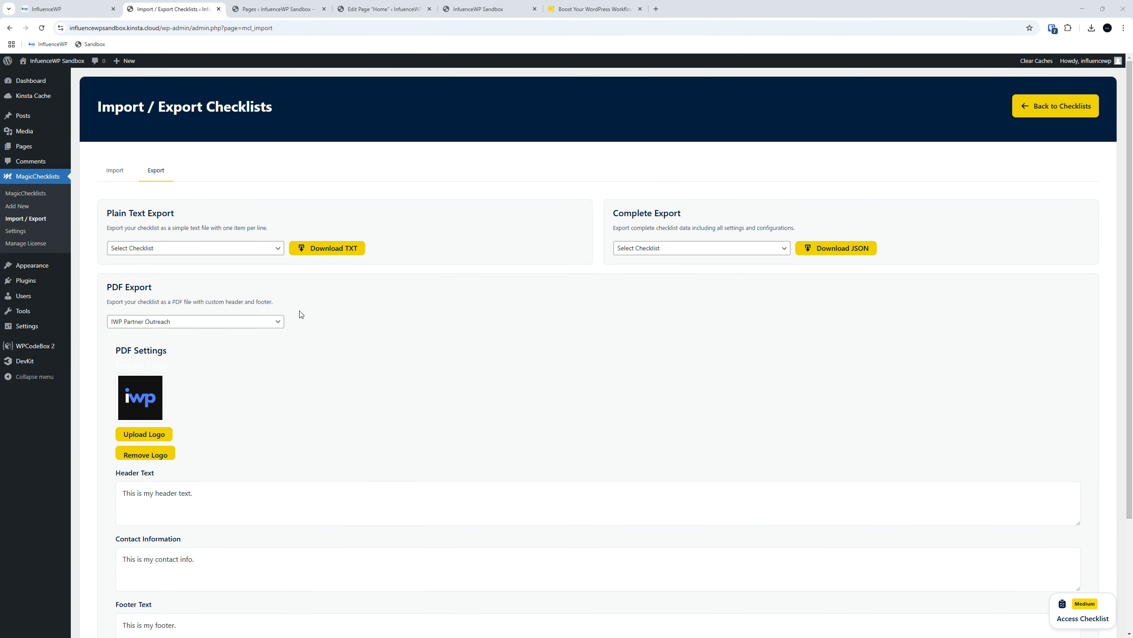
Step: Revisit the open export, Pages, Home editor and sandbox site pages, and switch to the MagicPlugins website
click(576, 3)
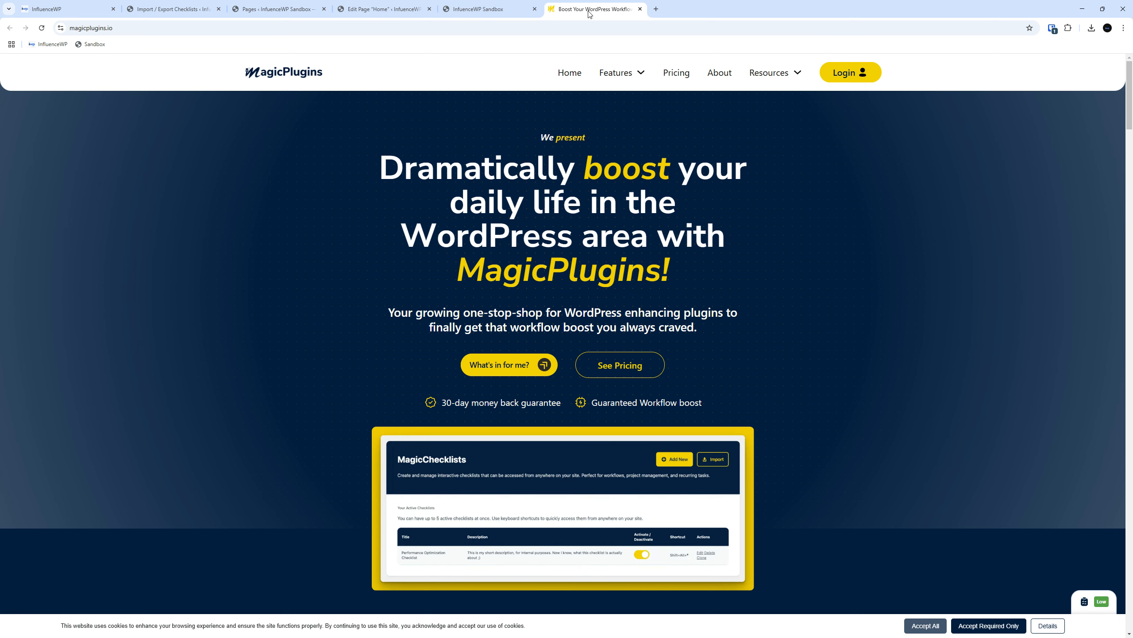
click(511, 4)
click(589, 13)
click(178, 9)
click(281, 8)
click(375, 9)
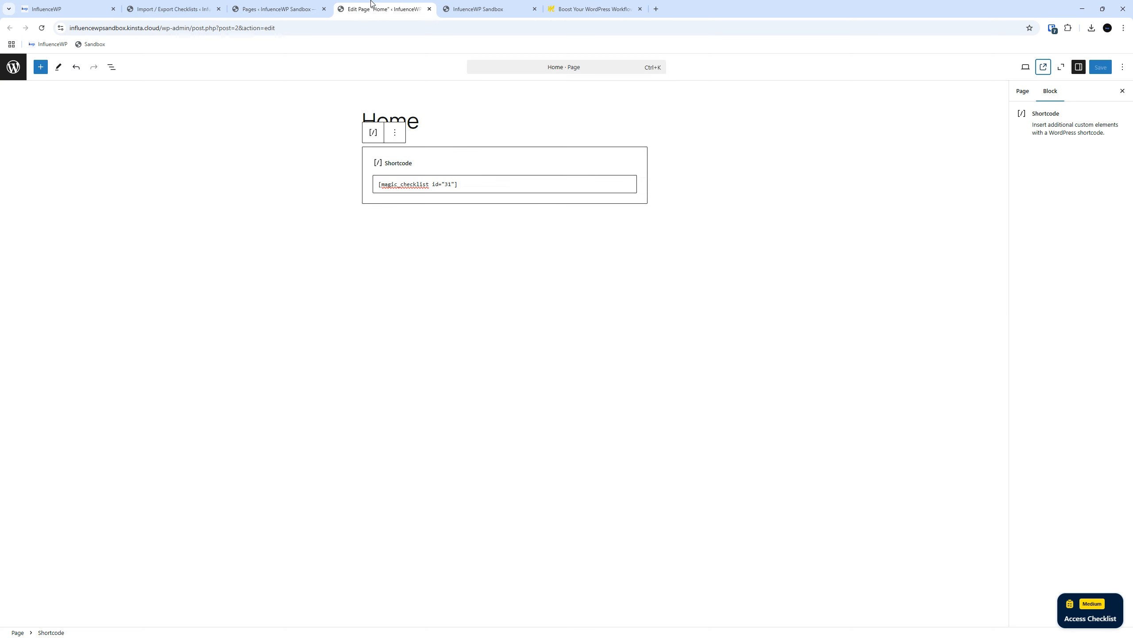
click(464, 6)
click(594, 8)
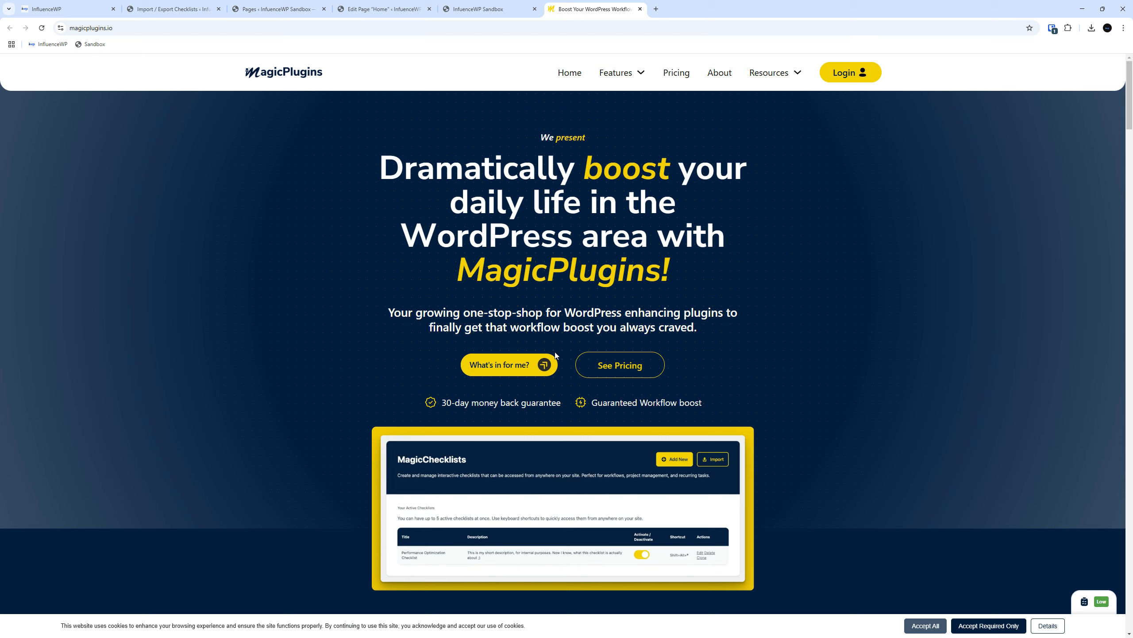
Step: Read the product section on the MagicPlugins home page, including the MagicChecklists features, upcoming features and support cards
scroll(554, 354, down, 10)
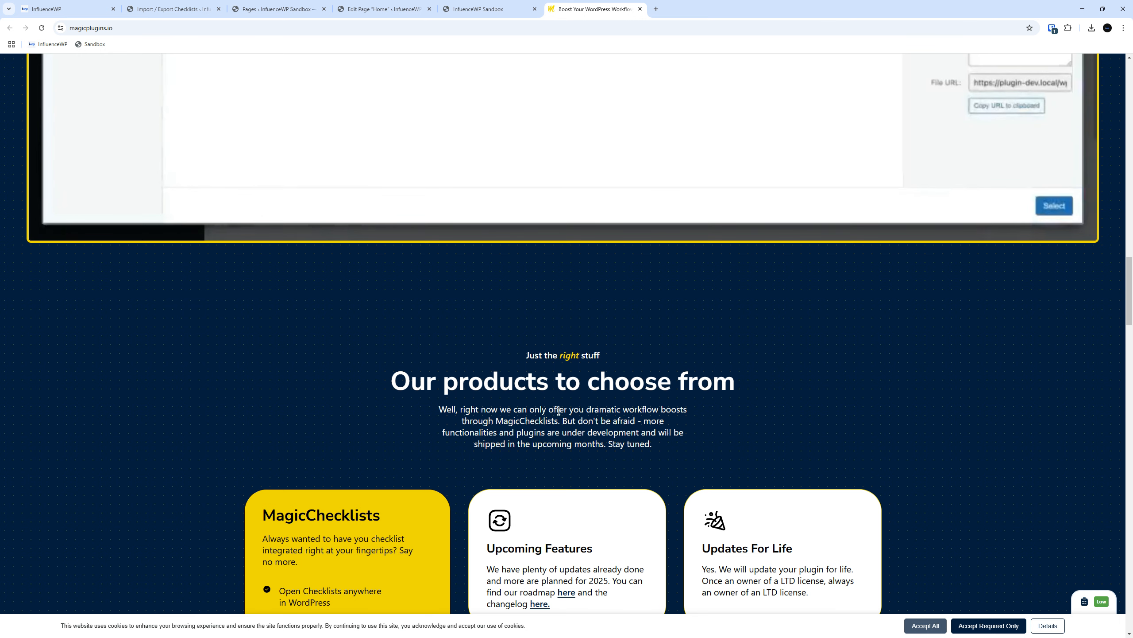
scroll(438, 358, down, 5)
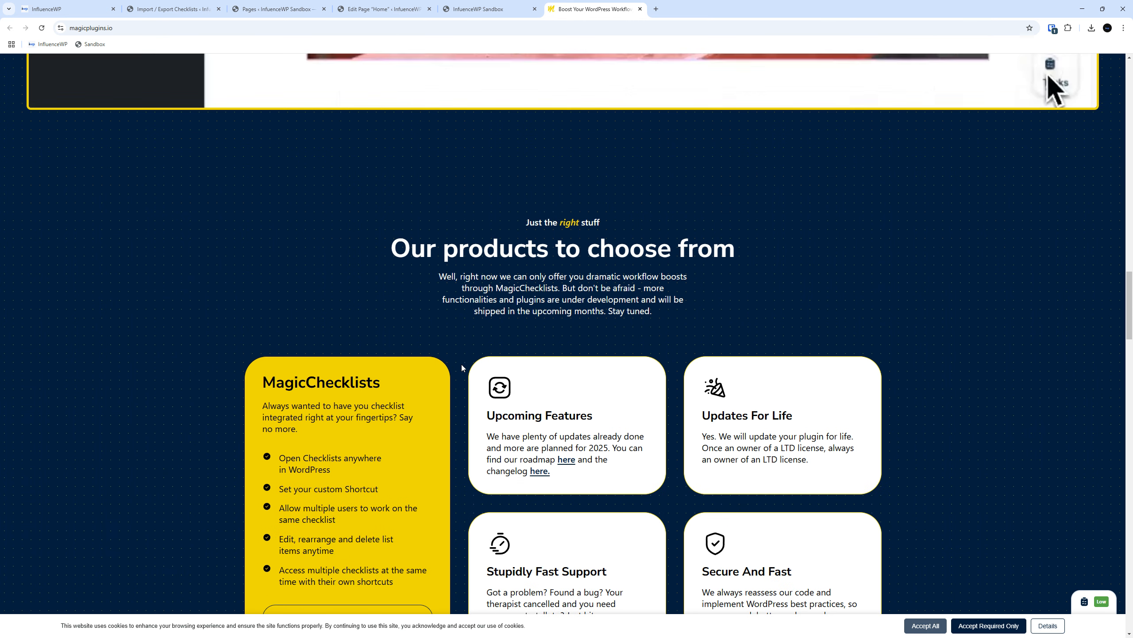
scroll(206, 298, down, 4)
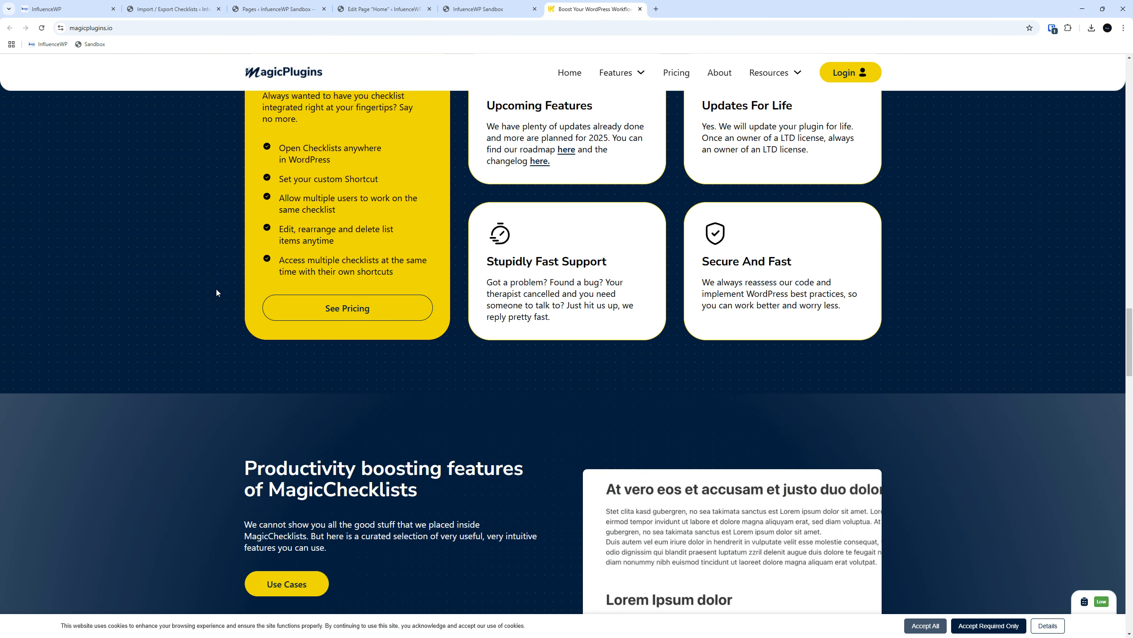
scroll(231, 308, up, 2)
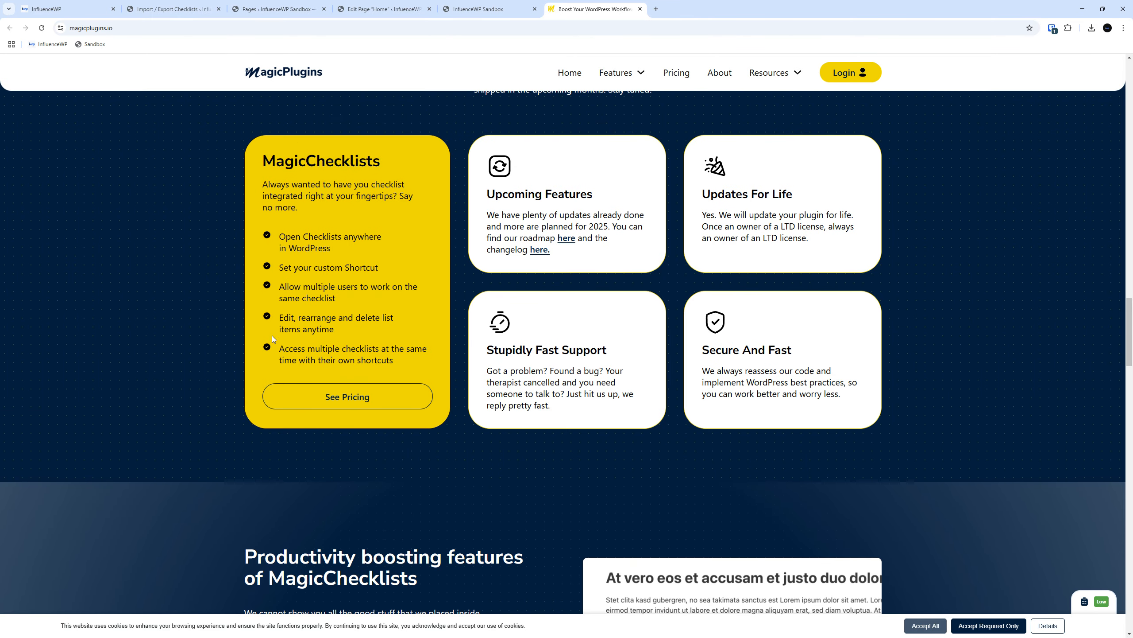
scroll(266, 291, down, 6)
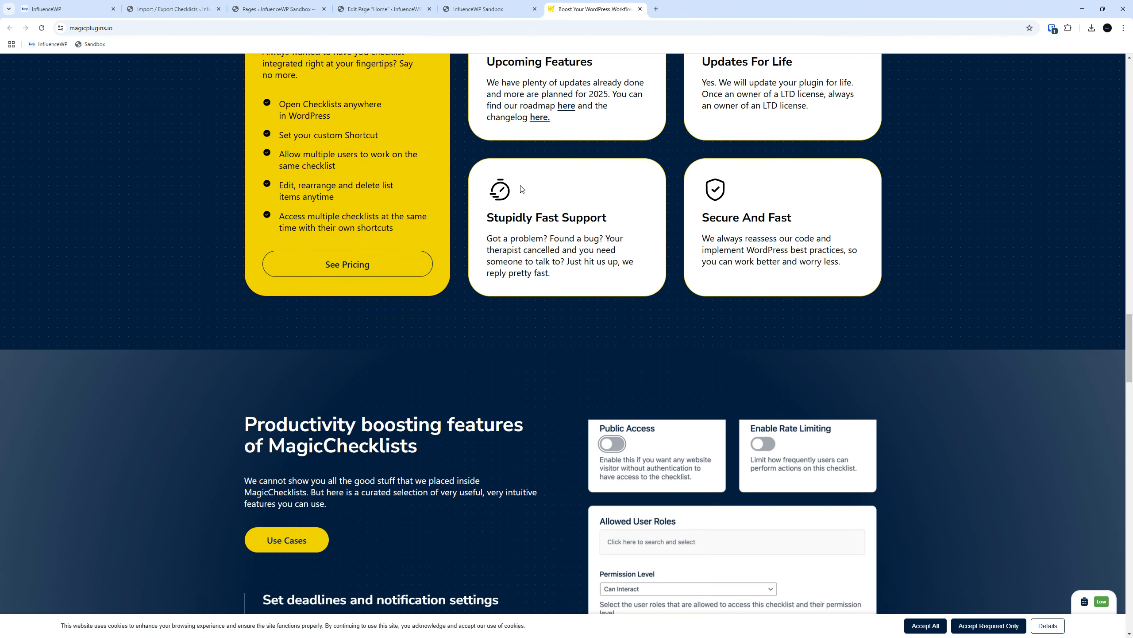
Step: Compare the Starter, Freelancer and Agency lifetime licenses in the MagicChecklists pricing section
scroll(521, 185, down, 20)
scroll(371, 367, up, 2)
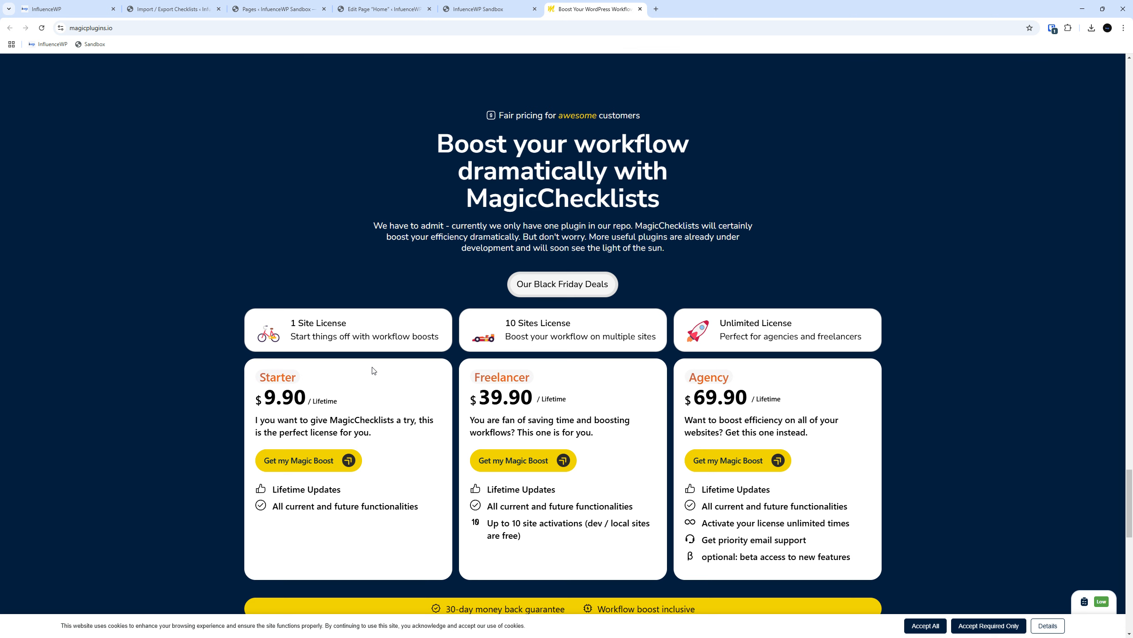
scroll(219, 259, down, 2)
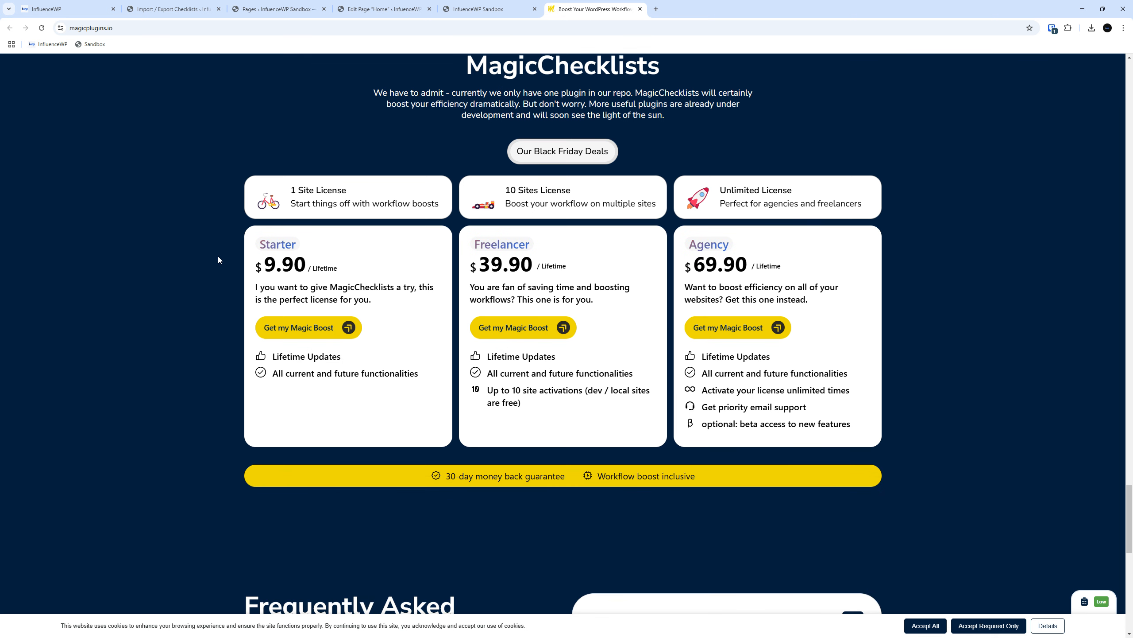
scroll(218, 258, down, 1)
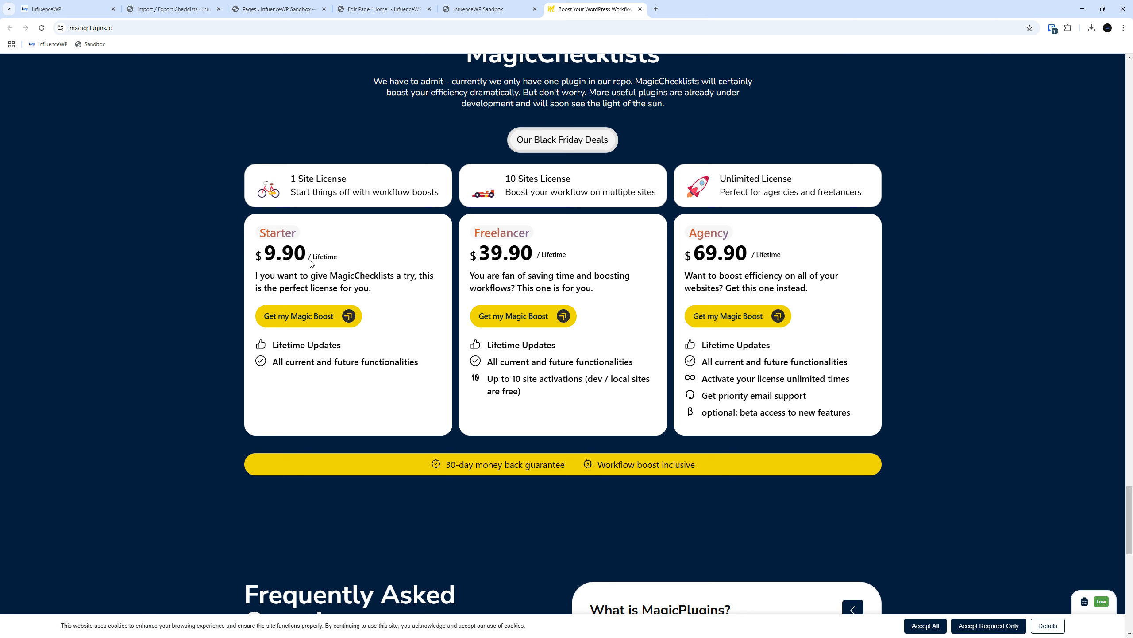
key(ctrl)
key(ctrl)
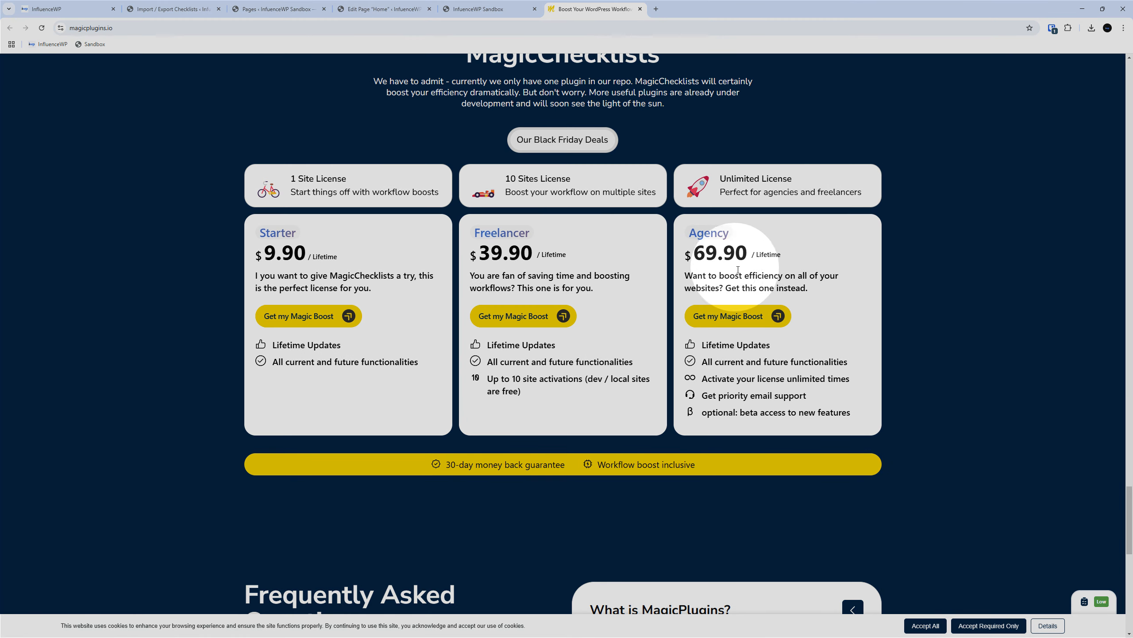
scroll(780, 259, down, 1)
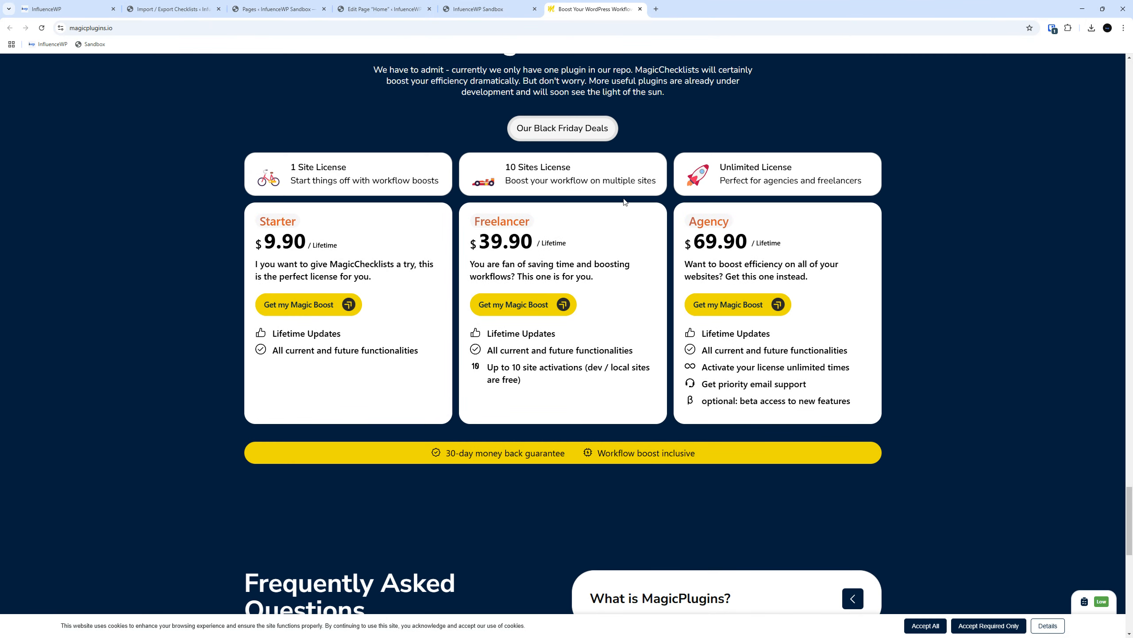
scroll(336, 160, up, 2)
scroll(471, 425, down, 3)
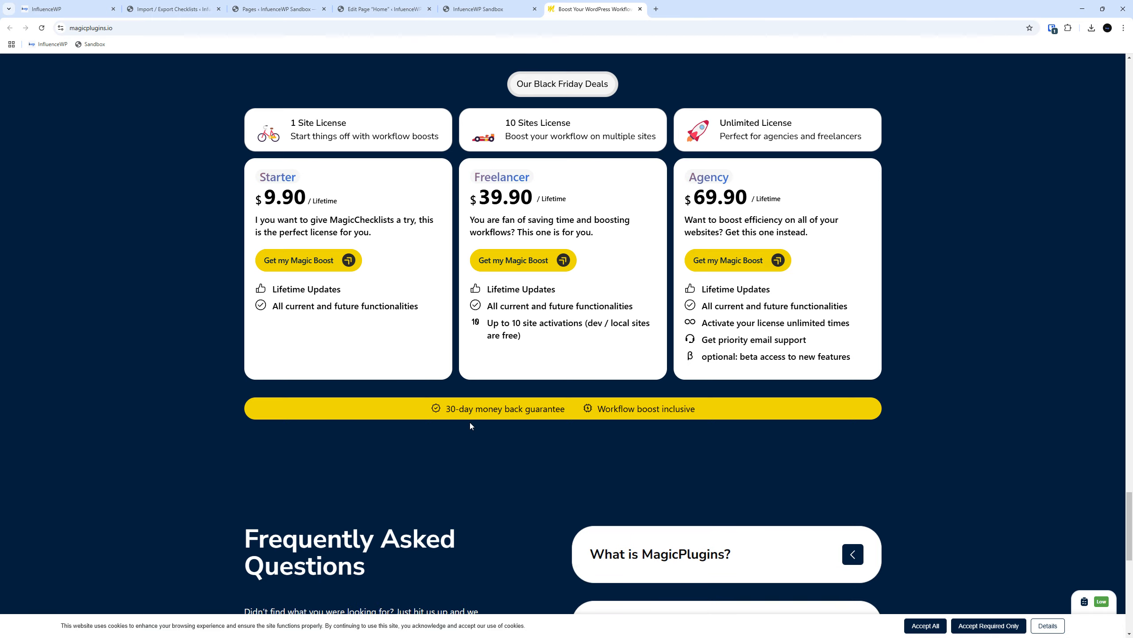
Step: Look through the Frequently Asked Questions and the site footer, and return to the pricing section
scroll(470, 425, down, 1)
scroll(292, 290, down, 4)
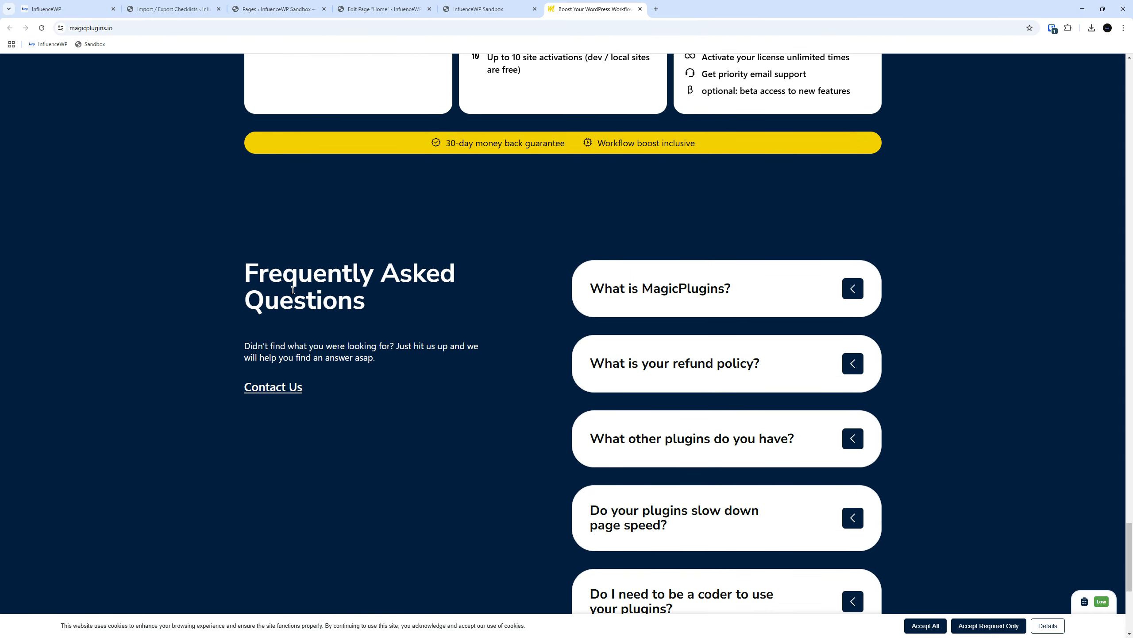
scroll(293, 289, down, 7)
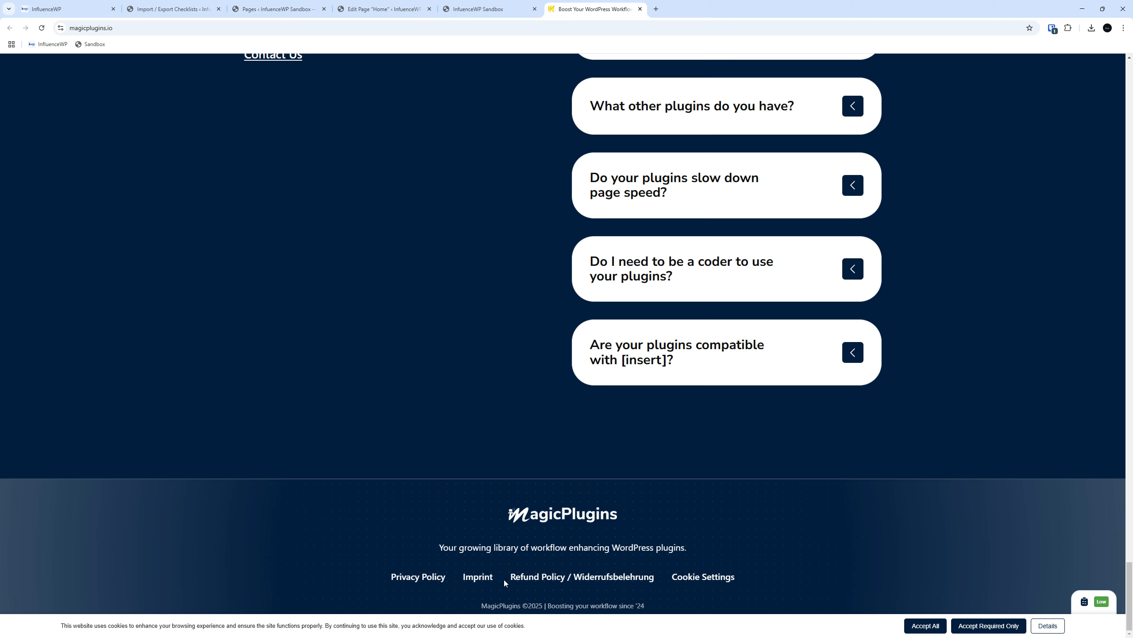
scroll(976, 453, up, 7)
scroll(537, 242, down, 7)
scroll(535, 268, up, 18)
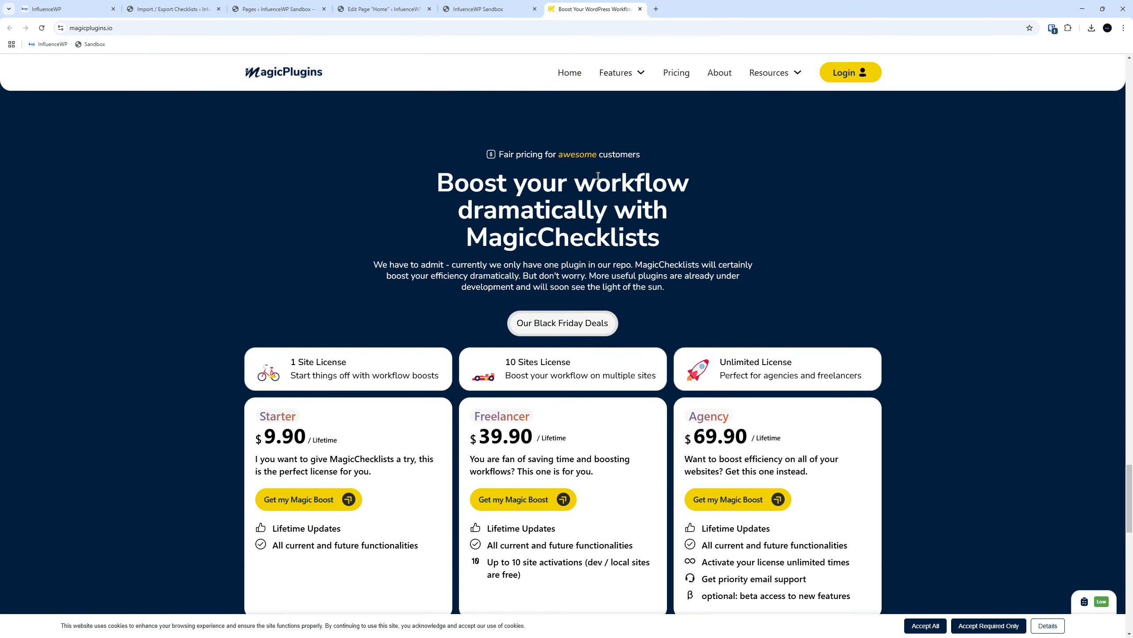
Step: Open the MagicChecklists use cases, read the Sell Access example, and check which resources the site offers
mouse_move(637, 76)
click(630, 107)
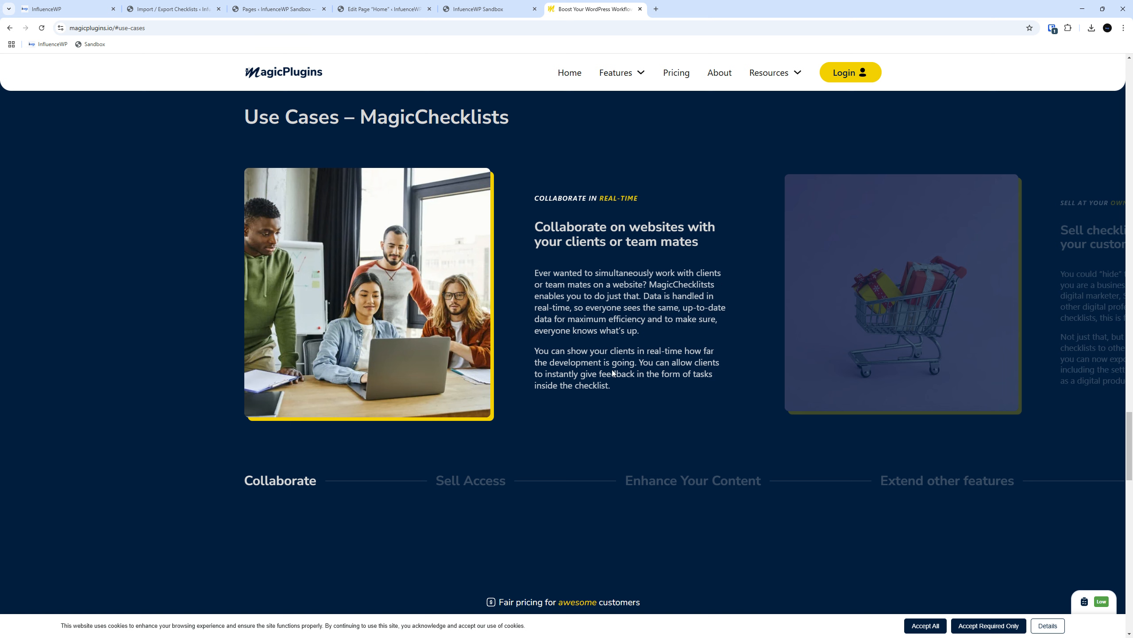
click(498, 485)
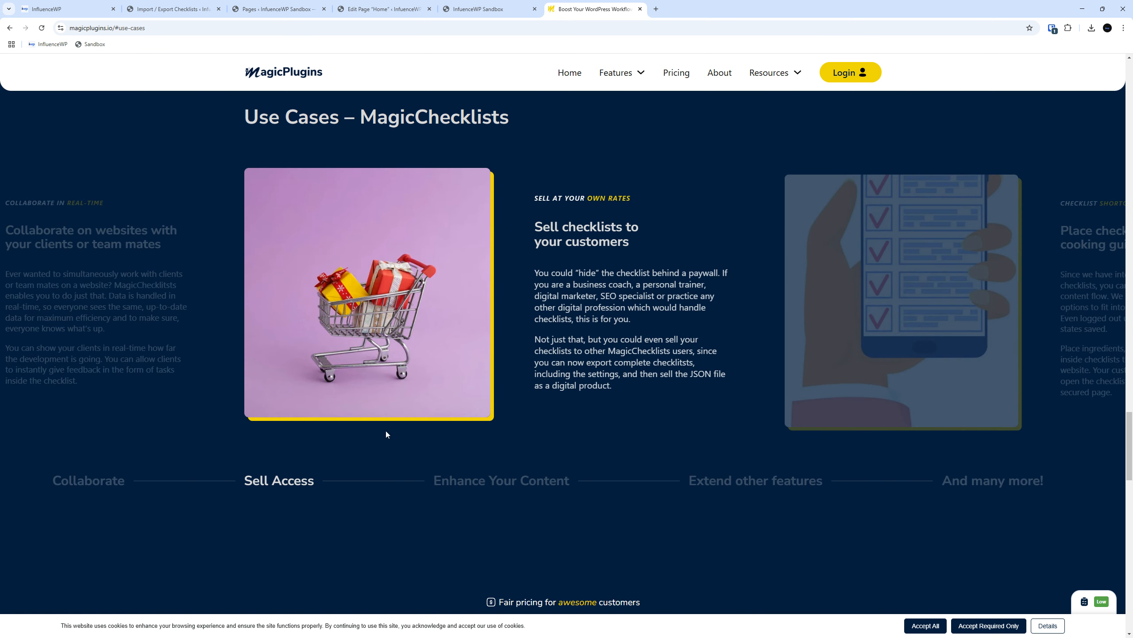
scroll(618, 382, up, 1)
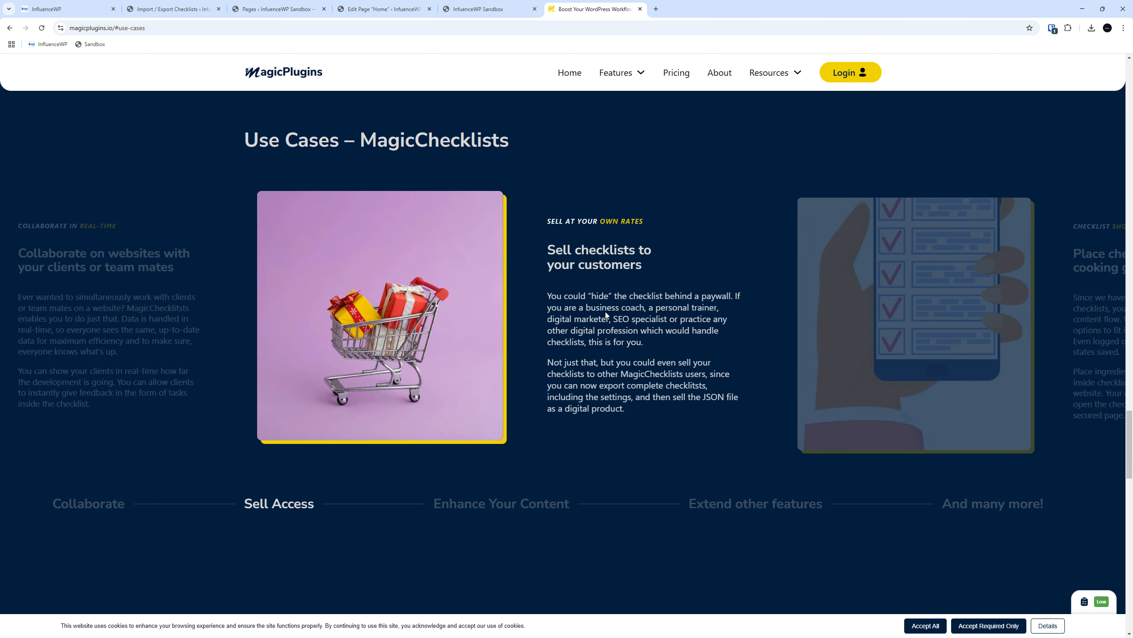
scroll(243, 526, down, 1)
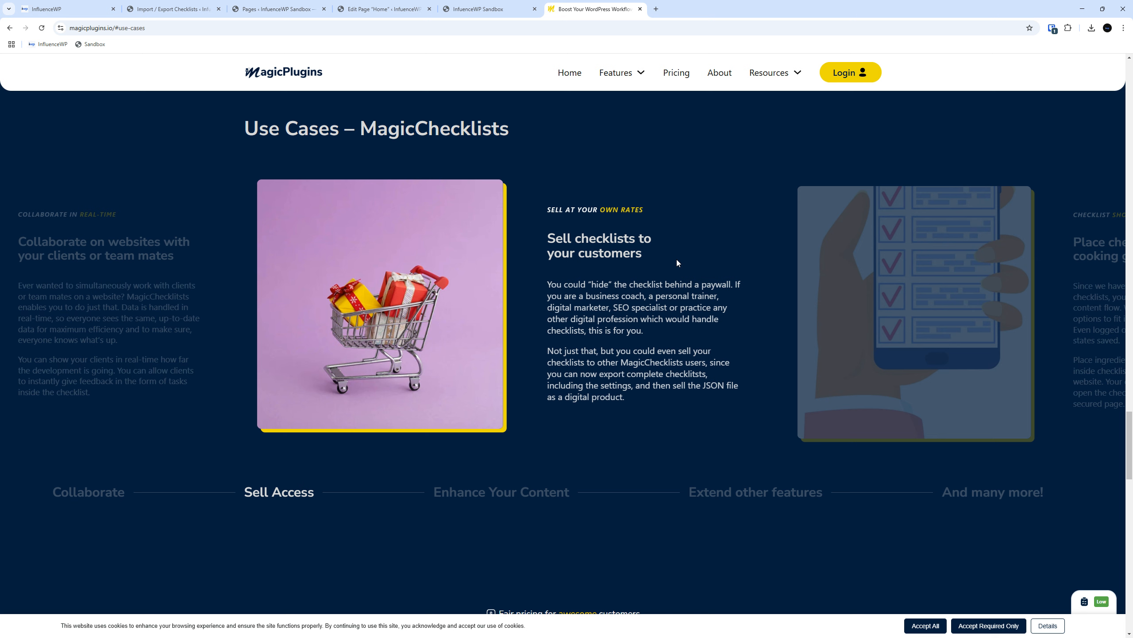
scroll(666, 270, down, 1)
mouse_move(782, 72)
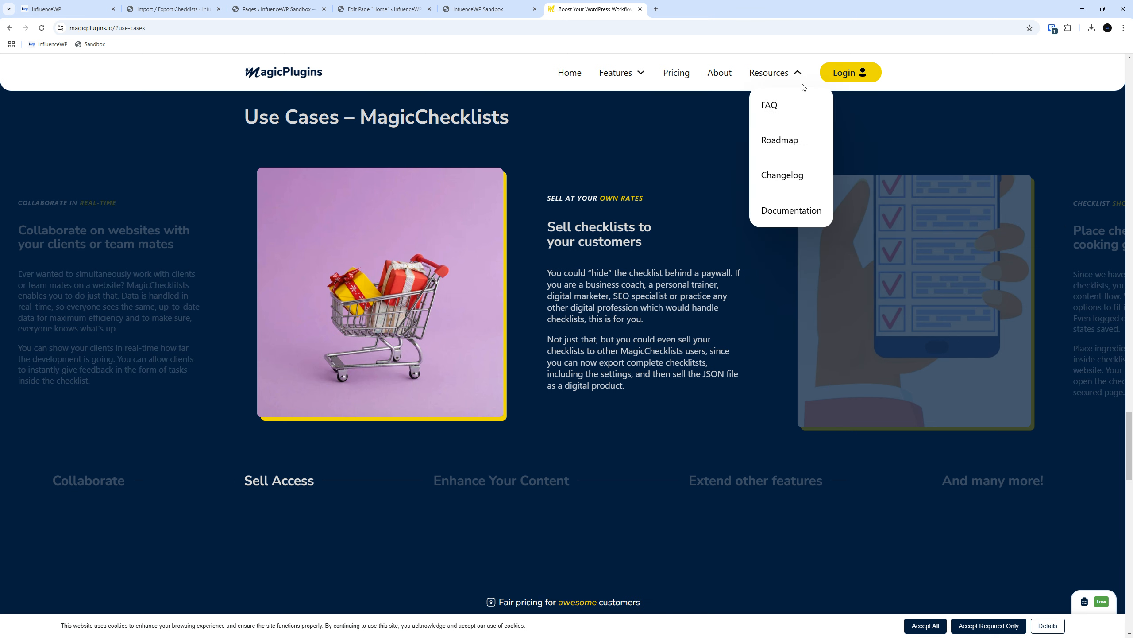
Step: Read the remaining use cases, Enhance Your Content, Extend other features and And many more!, and revisit the productivity features section
scroll(611, 404, up, 2)
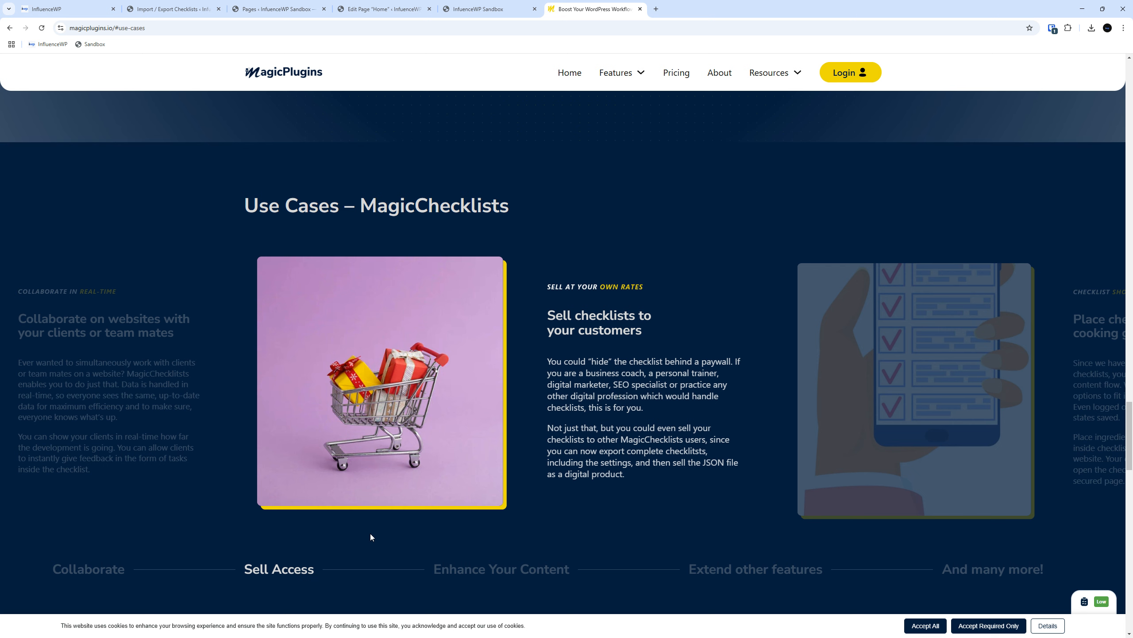
scroll(371, 536, up, 1)
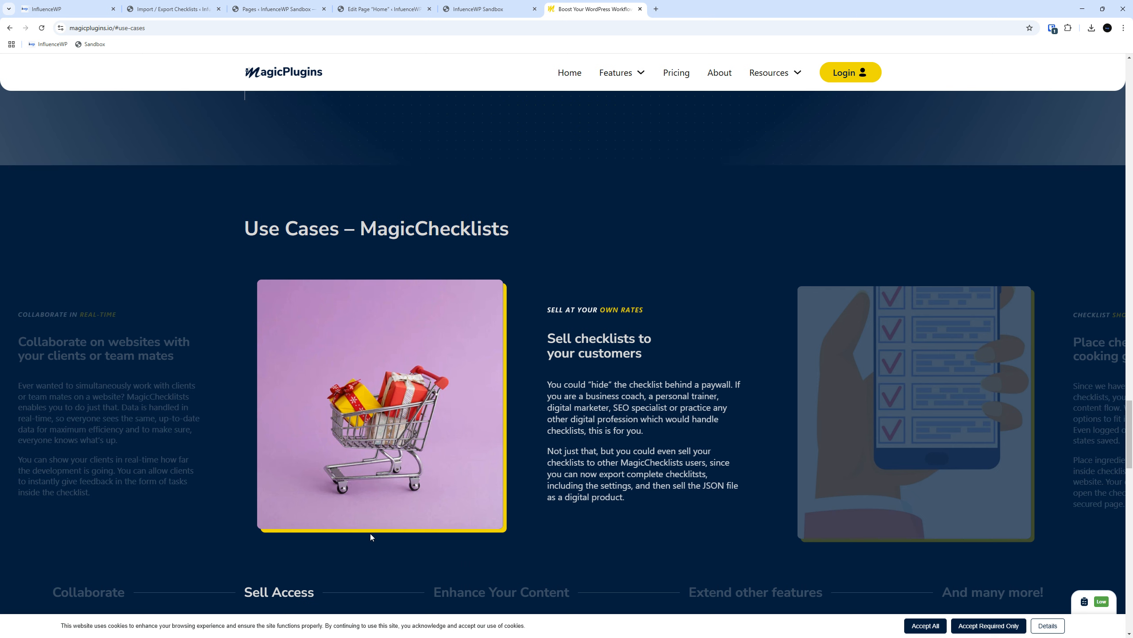
scroll(370, 534, down, 5)
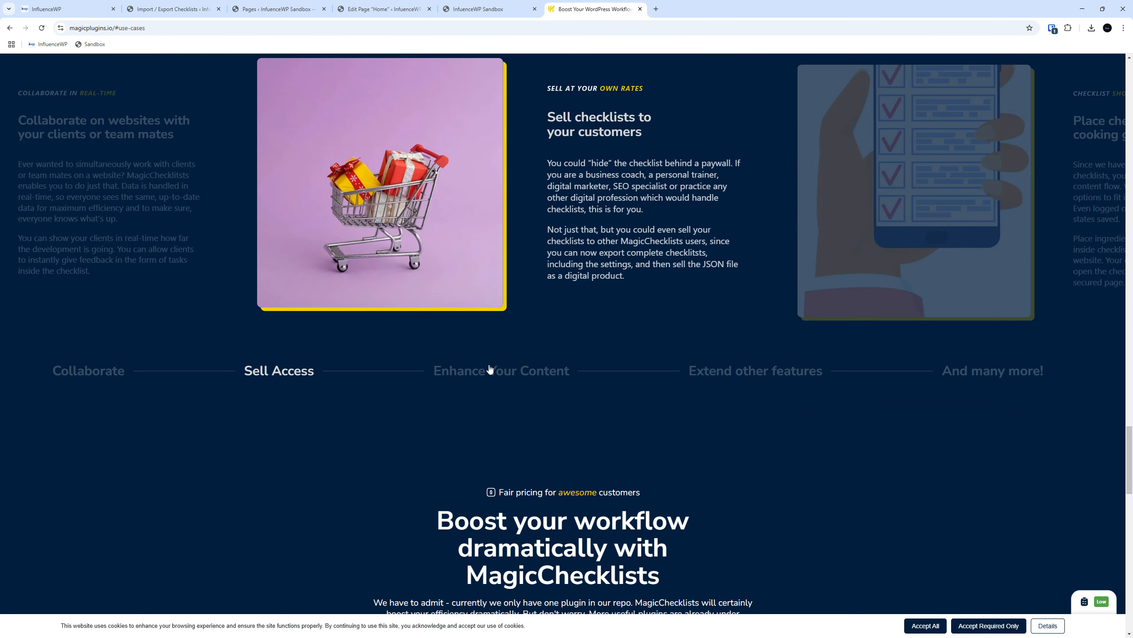
scroll(494, 363, up, 2)
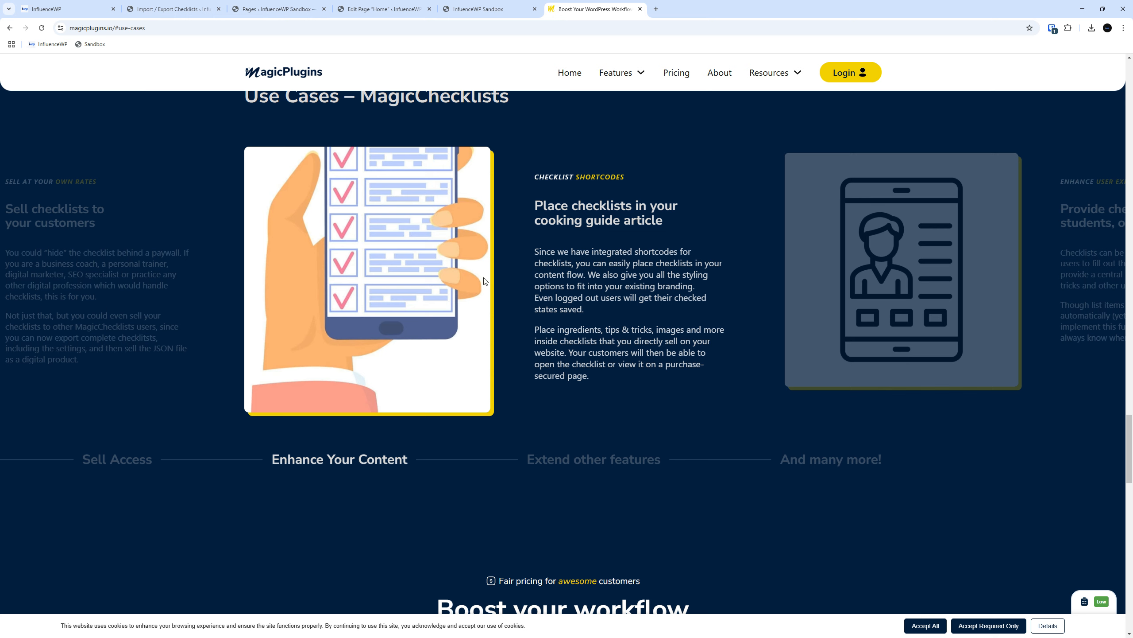
click(605, 460)
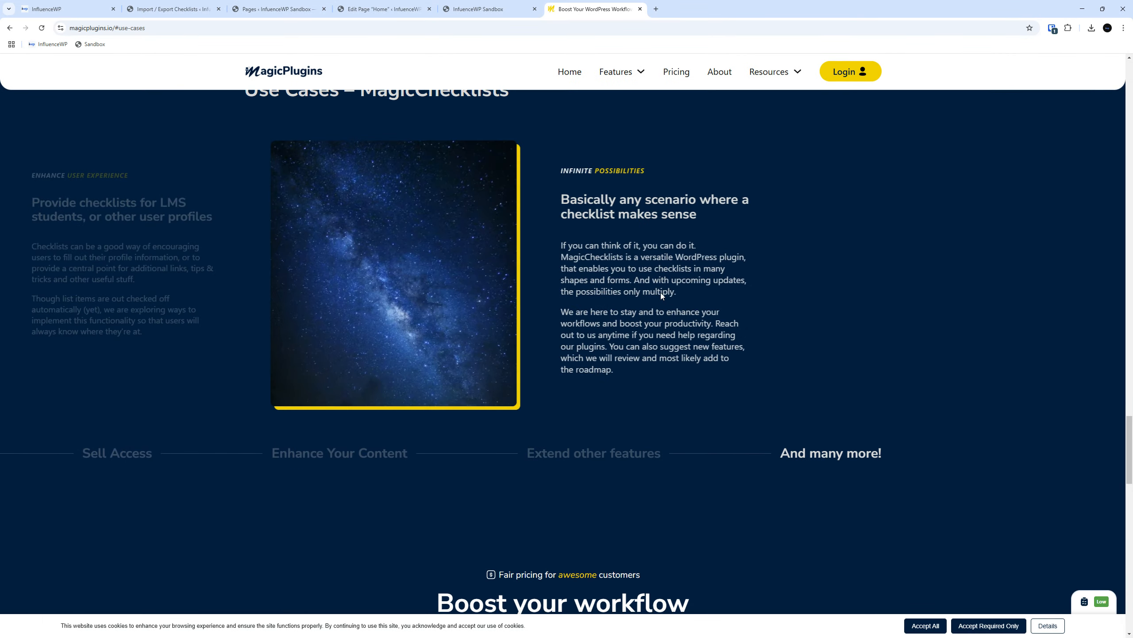
scroll(660, 293, down, 8)
scroll(644, 271, up, 18)
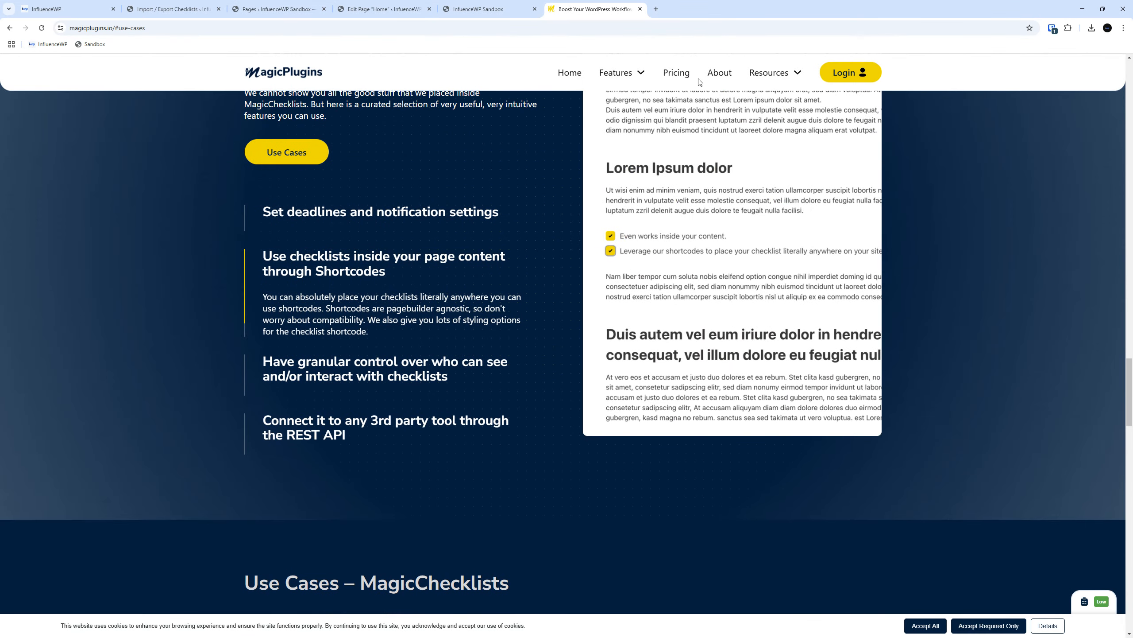
Step: Open the MagicPlugins About page and read through its company story, accomplishments and mission down to the footer
click(716, 74)
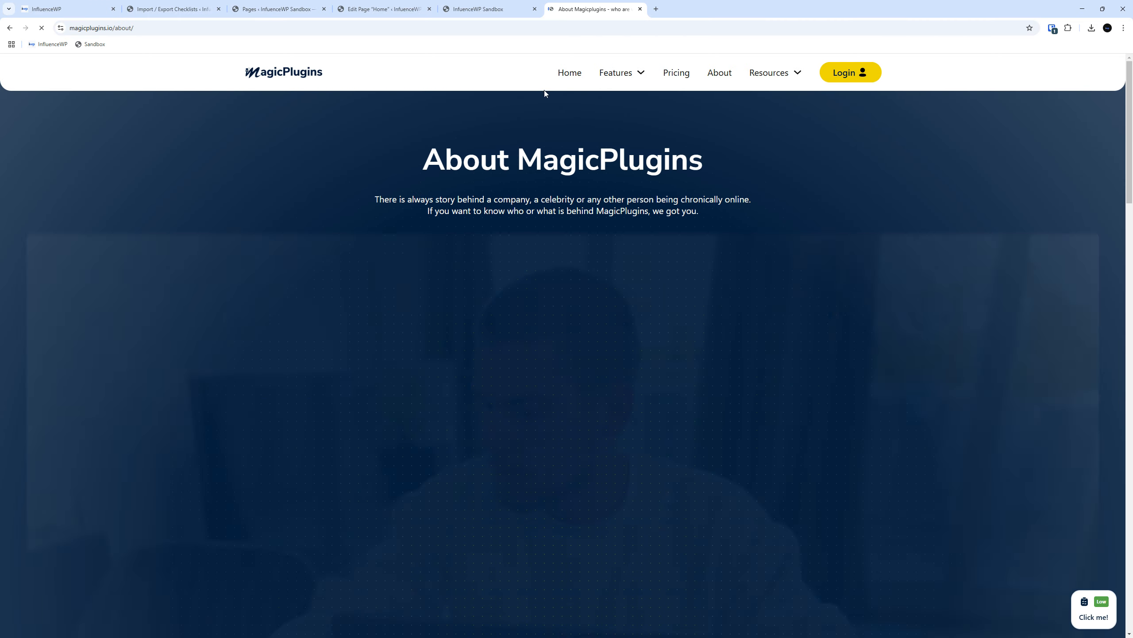
scroll(296, 201, down, 1)
scroll(296, 200, down, 13)
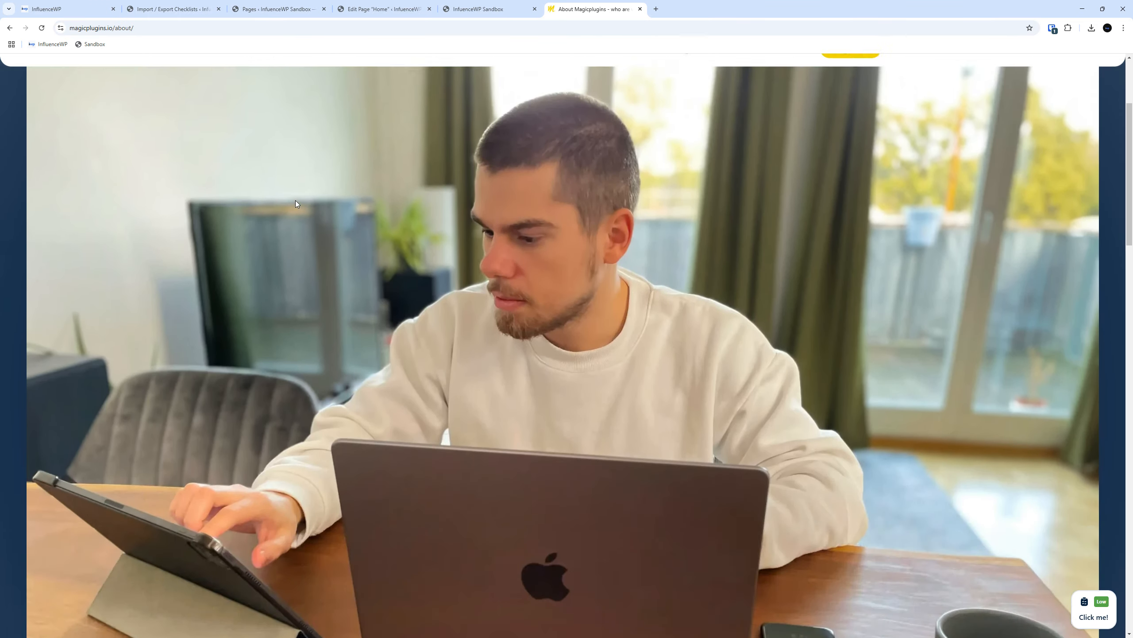
scroll(295, 199, down, 4)
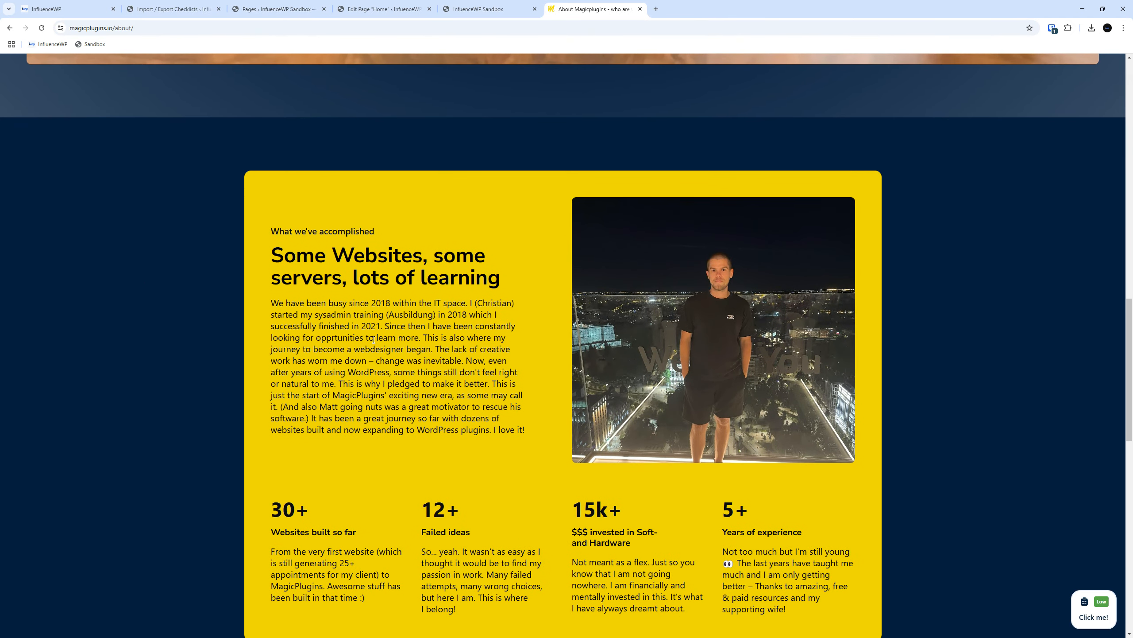
scroll(235, 298, down, 6)
scroll(238, 298, down, 11)
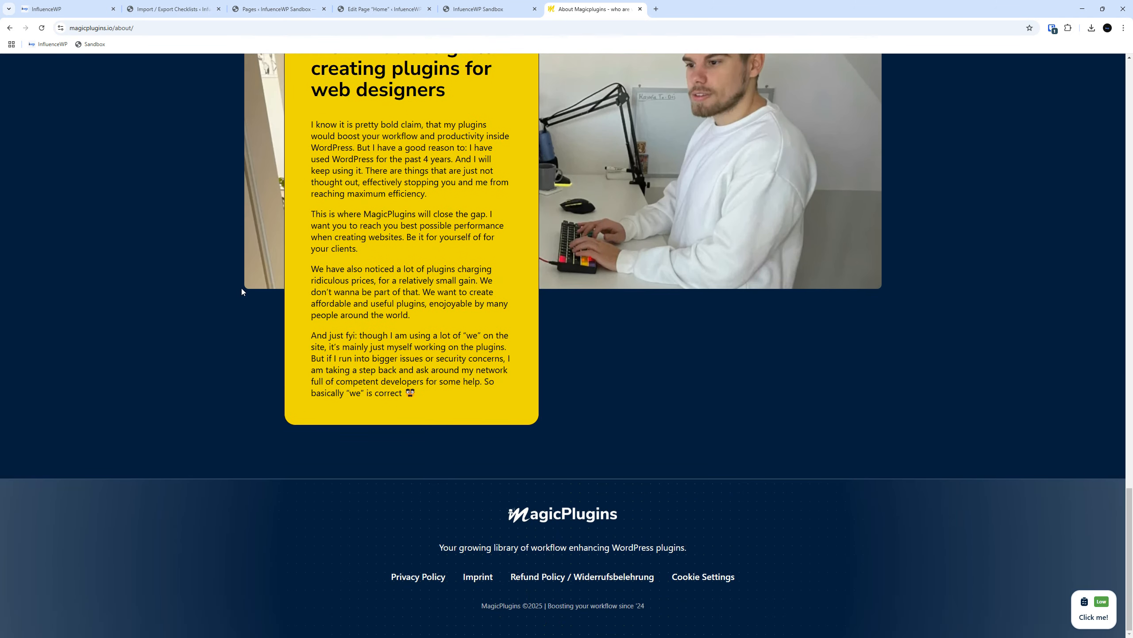
scroll(241, 290, up, 20)
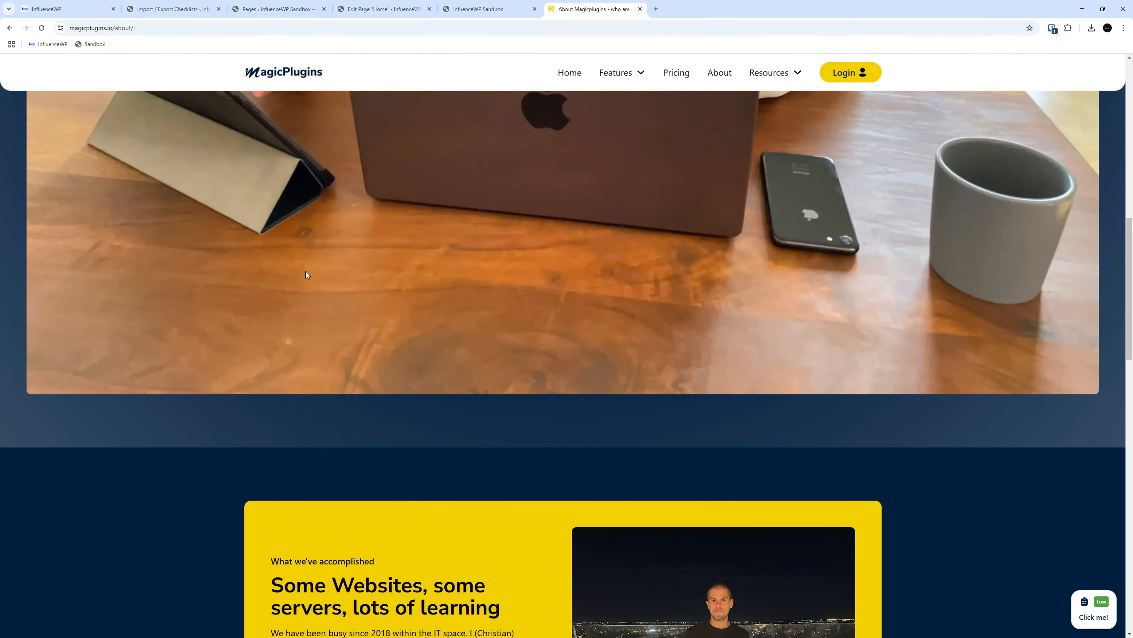
scroll(305, 272, down, 4)
scroll(339, 257, up, 7)
scroll(571, 330, up, 6)
scroll(617, 374, up, 5)
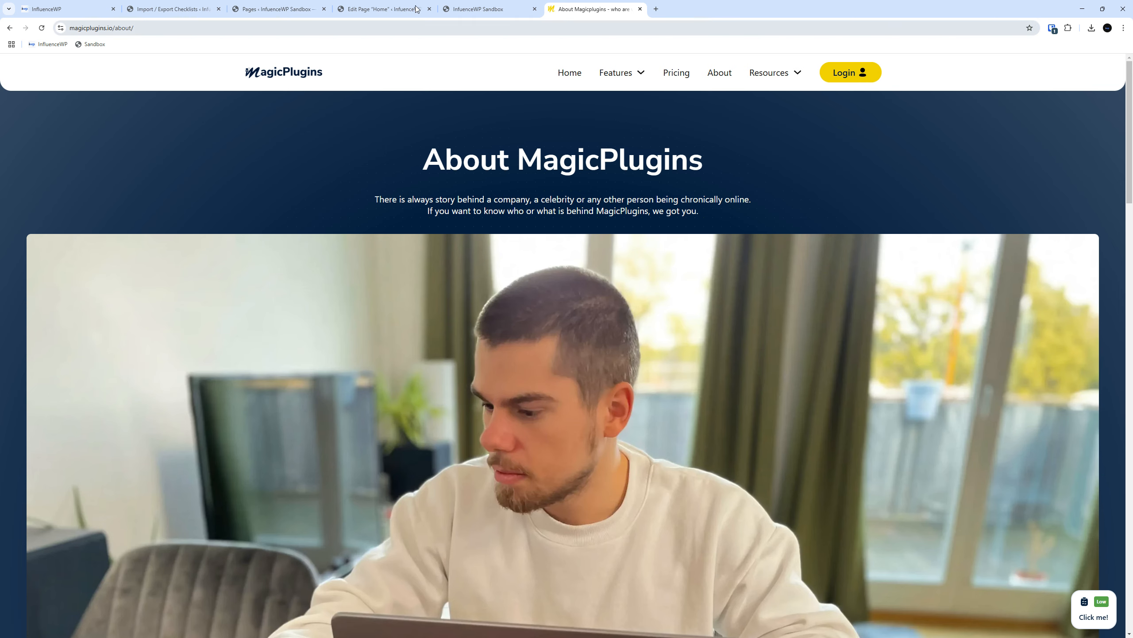
Step: Check the Import / Export Checklists page in WordPress again, and return to the introduction of the MagicPlugins About page
click(181, 4)
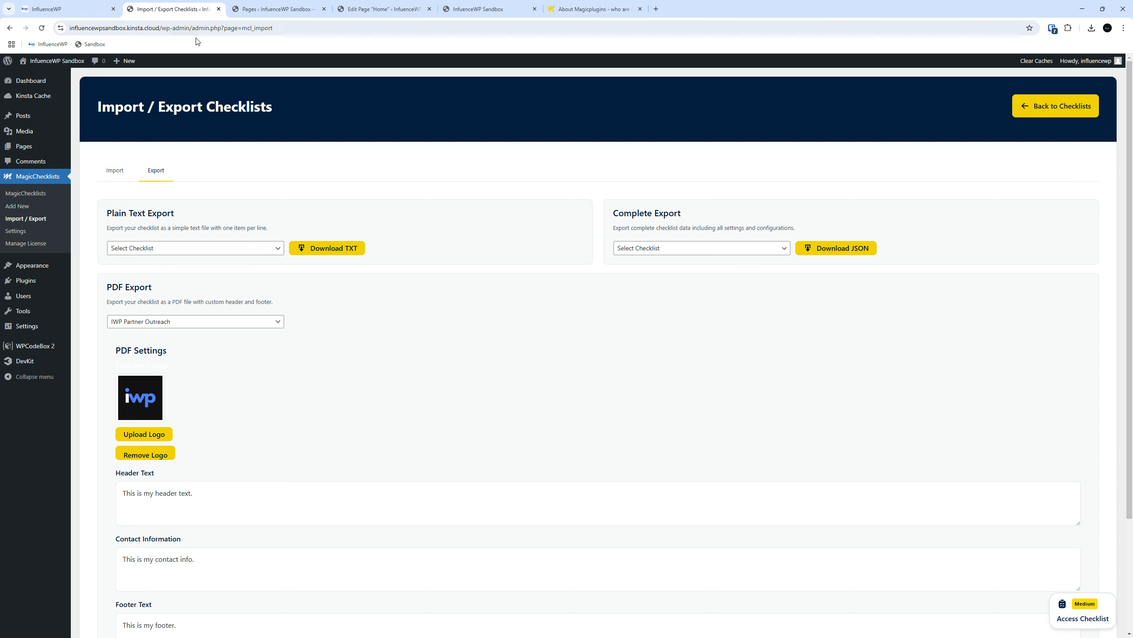
click(593, 9)
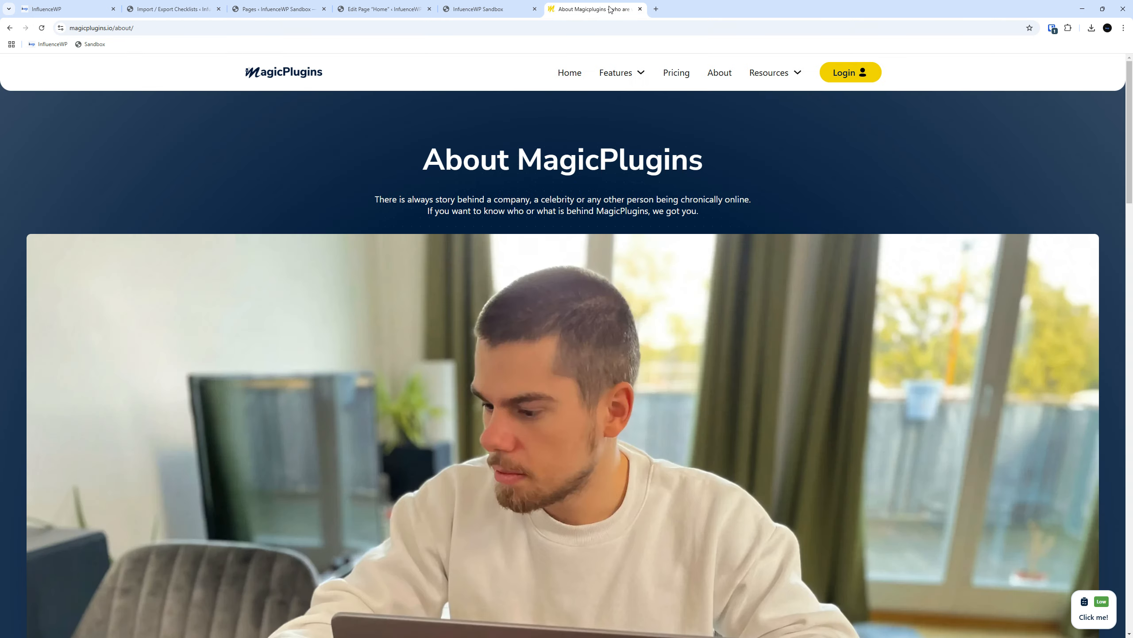
scroll(579, 210, down, 7)
scroll(570, 268, up, 8)
scroll(451, 119, down, 4)
scroll(458, 114, up, 4)
Step: Switch to the InfluenceWP site and open its Partners page
click(42, 6)
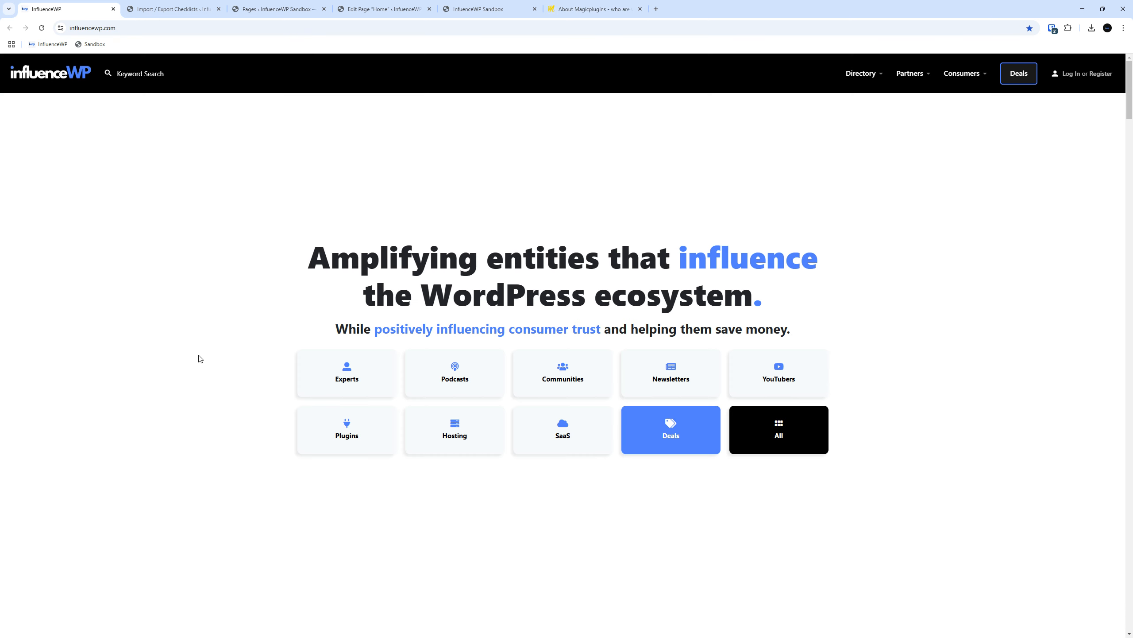
click(918, 75)
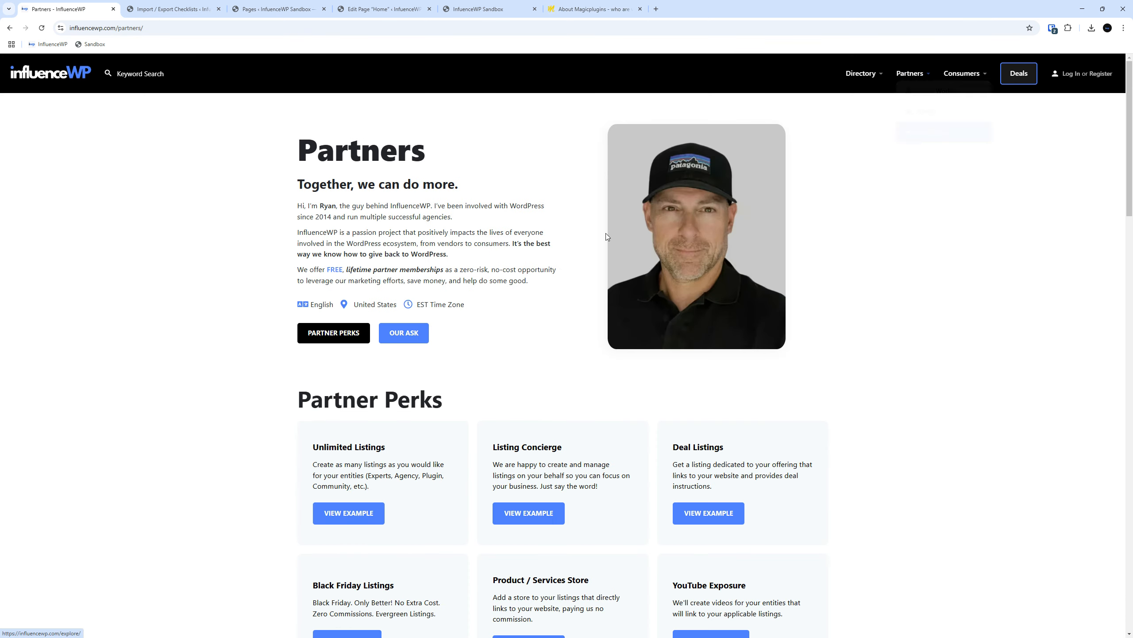